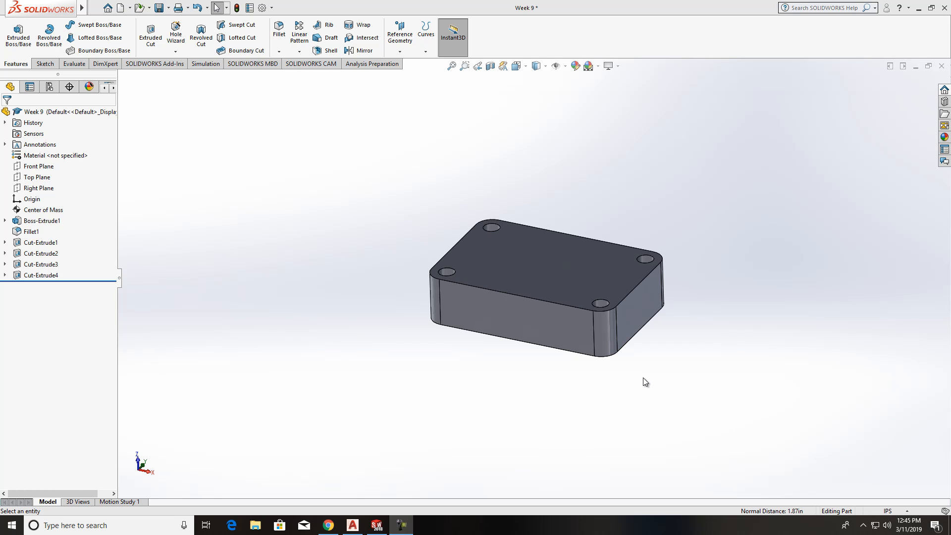
Create a reference plane parallel to the Right Plane through the midpoint of the block's short upper edge on the +X end.
{"action": "middle_click_drag", "start_coordinate": [646, 377], "coordinate": [653, 404]}
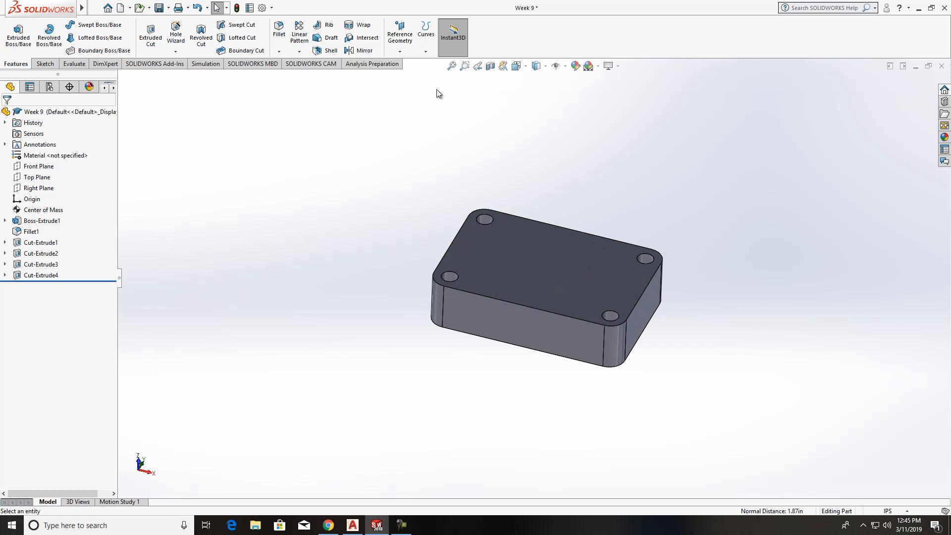
{"action": "left_click", "coordinate": [401, 52]}
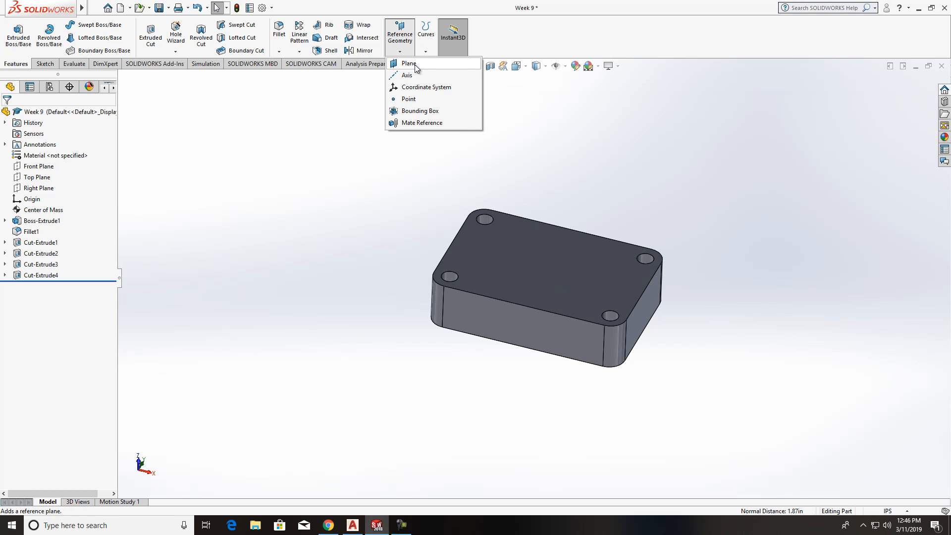
{"action": "left_click", "coordinate": [409, 63]}
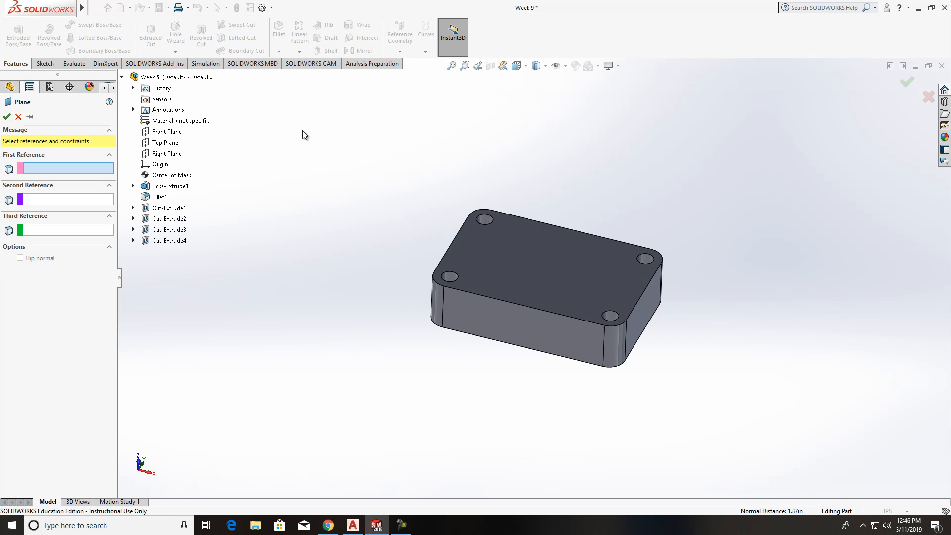
{"action": "left_click", "coordinate": [122, 77]}
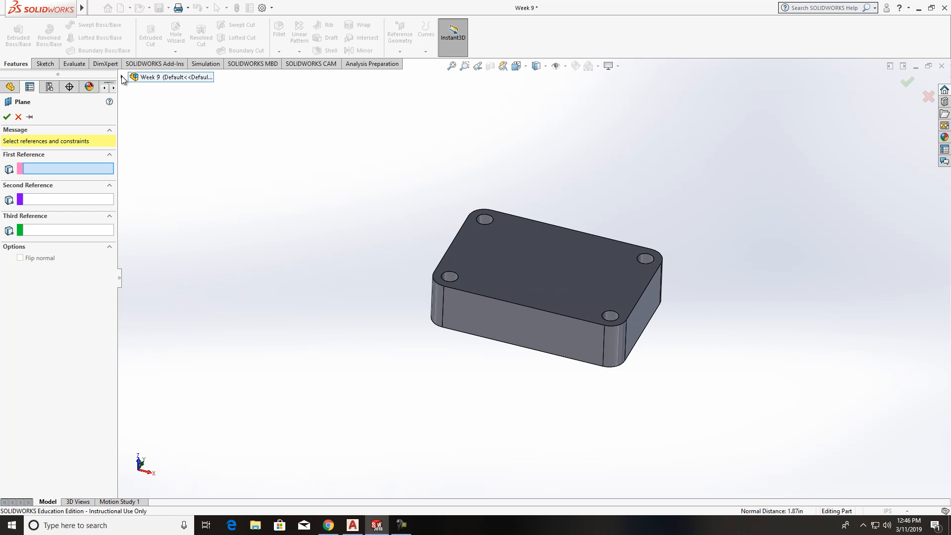
{"action": "left_click", "coordinate": [122, 77]}
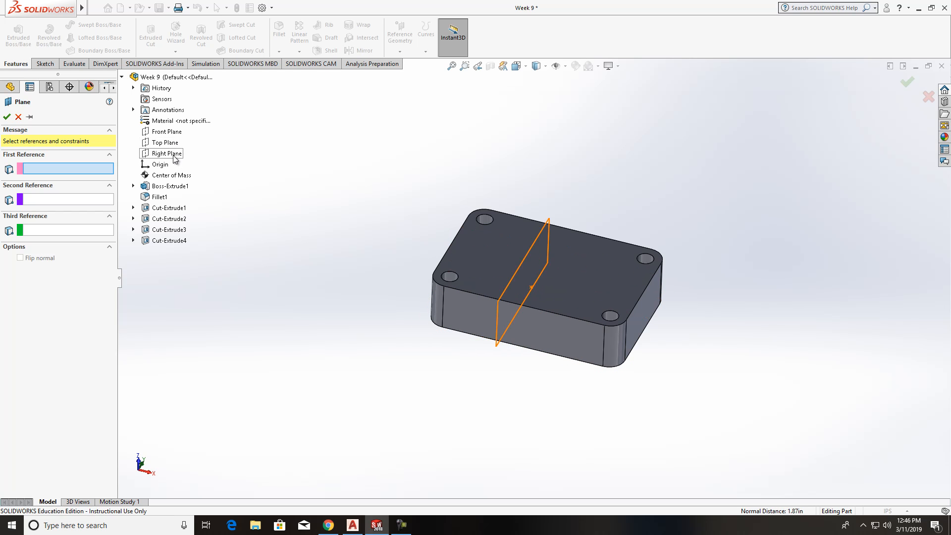
{"action": "left_click", "coordinate": [175, 157]}
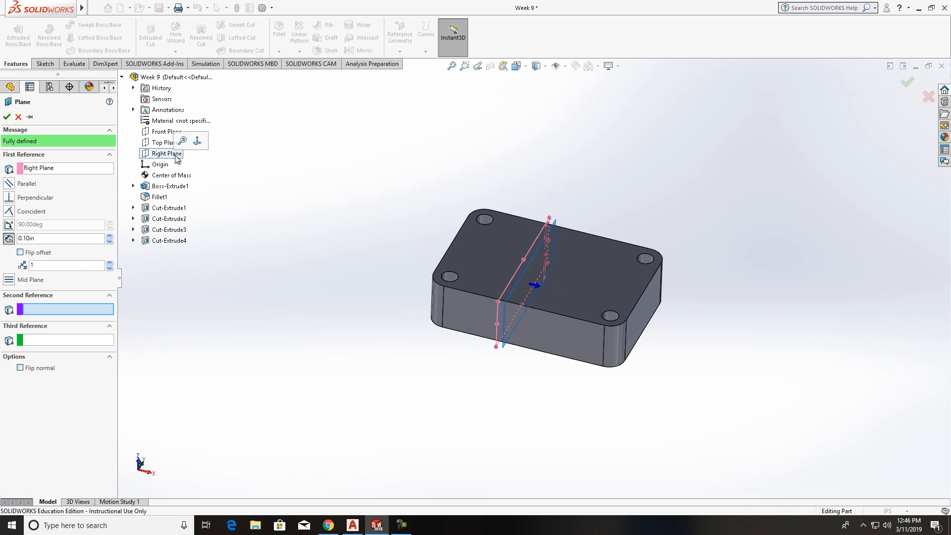
{"action": "left_click", "coordinate": [644, 291]}
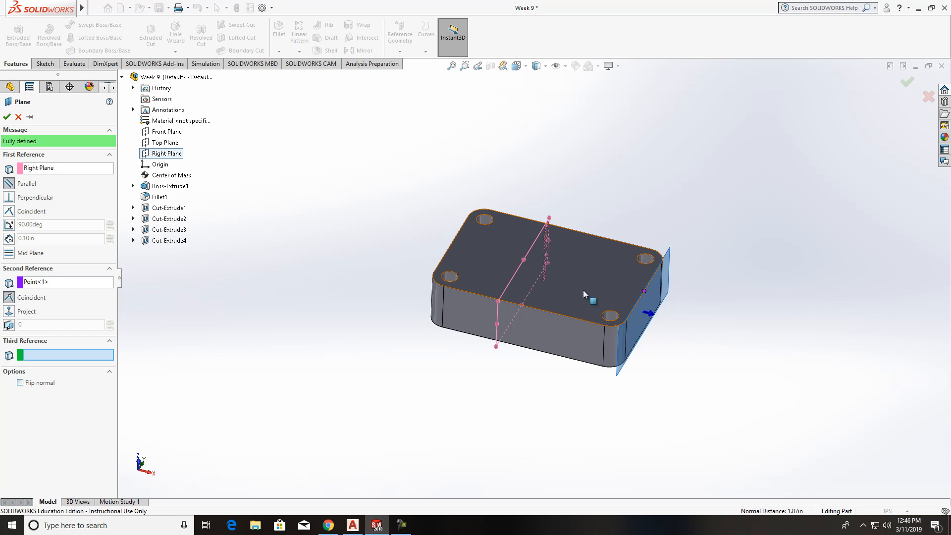
{"action": "scroll", "coordinate": [634, 338], "scroll_direction": "up", "scroll_amount": 2}
{"action": "scroll", "coordinate": [634, 337], "scroll_direction": "down", "scroll_amount": 2}
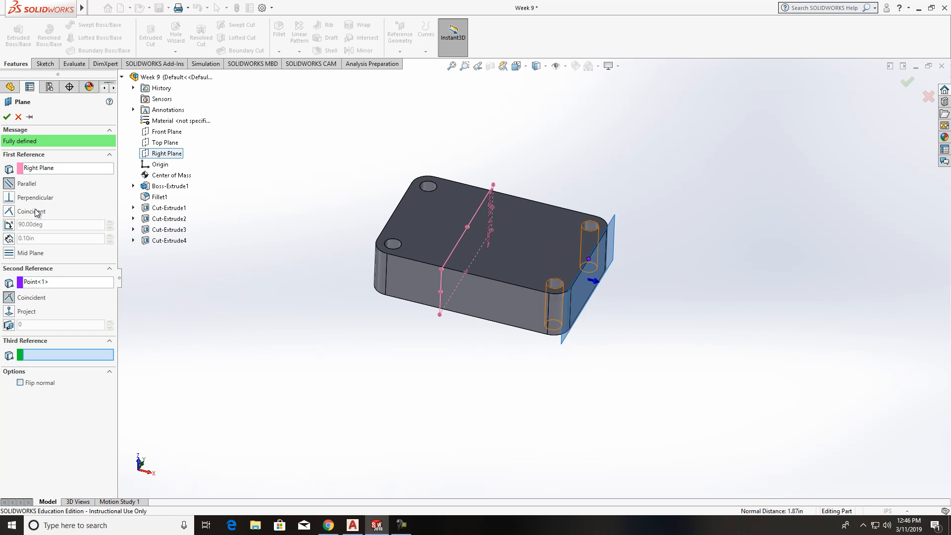
{"action": "left_click", "coordinate": [8, 198]}
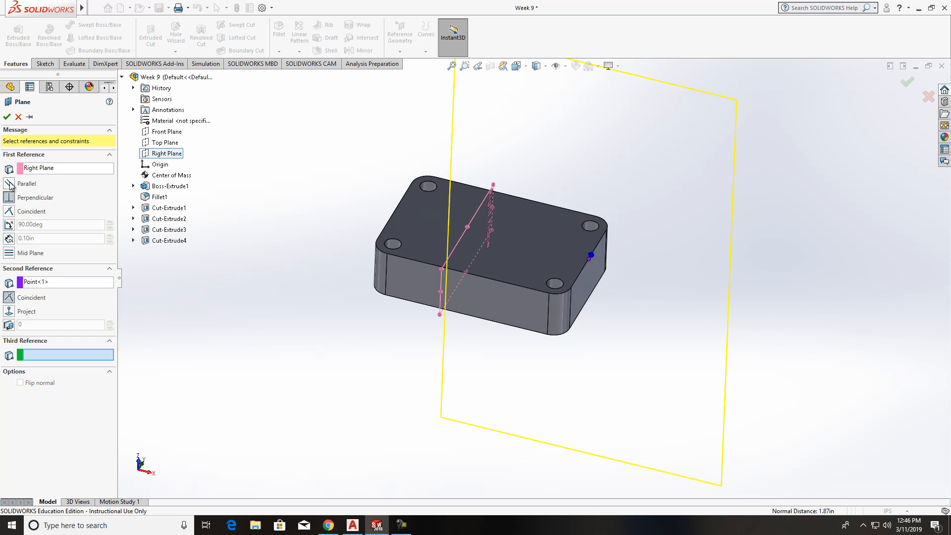
{"action": "left_click", "coordinate": [9, 184]}
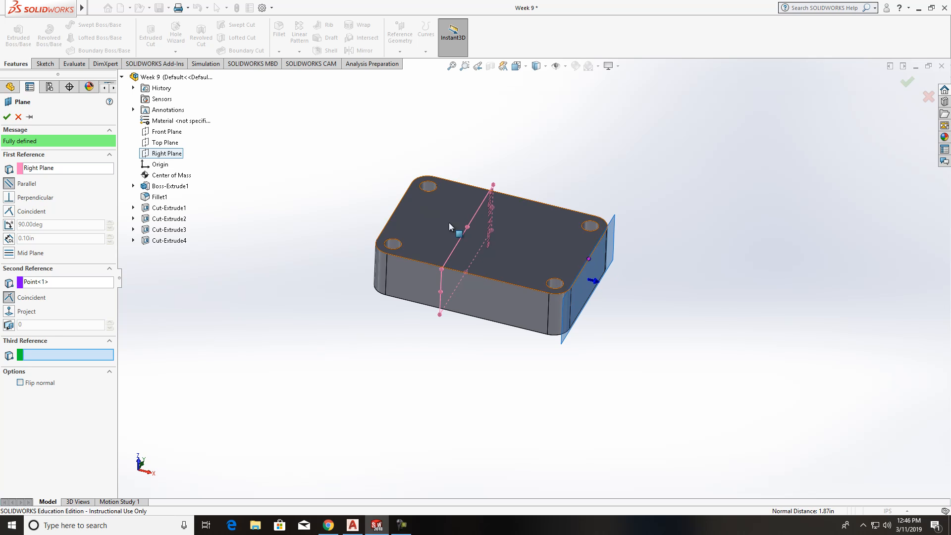
{"action": "left_click", "coordinate": [7, 117]}
Create a second reference plane parallel to Plane7 through the short upper edge at the block's opposite end.
{"action": "middle_click_drag", "start_coordinate": [616, 283], "coordinate": [739, 323]}
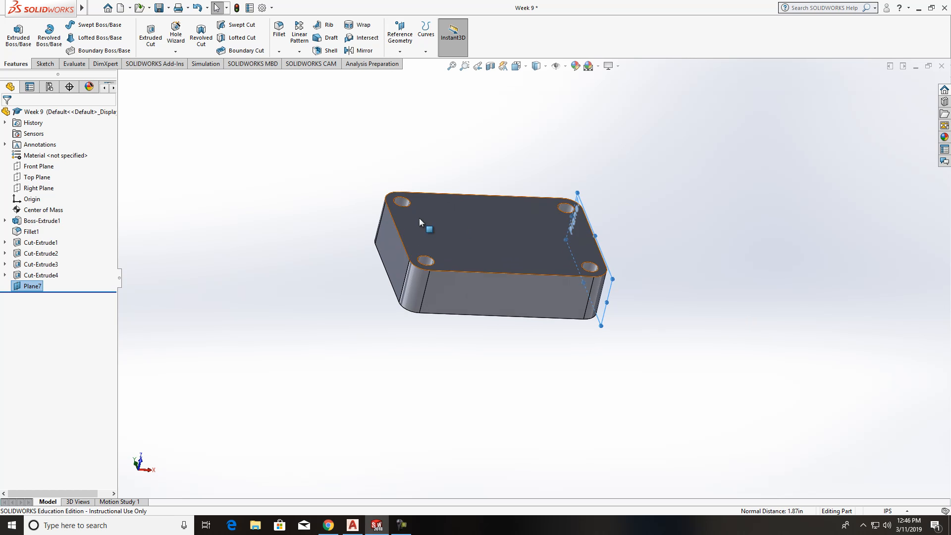
{"action": "left_click", "coordinate": [414, 46]}
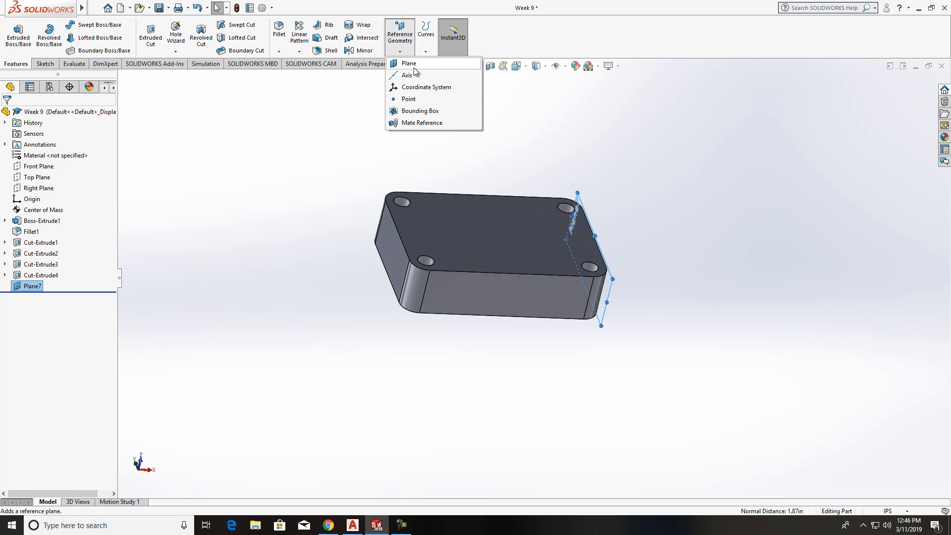
{"action": "left_click", "coordinate": [419, 63]}
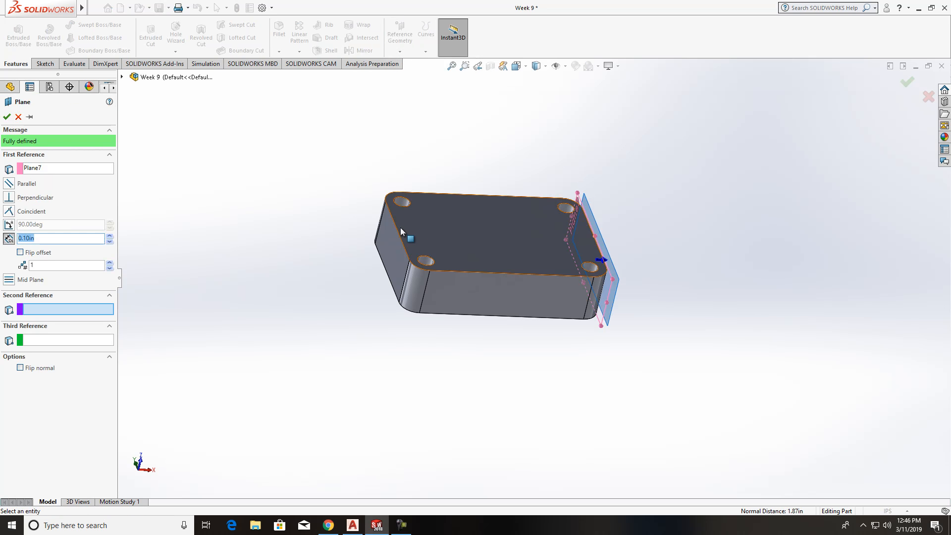
{"action": "left_click", "coordinate": [402, 244]}
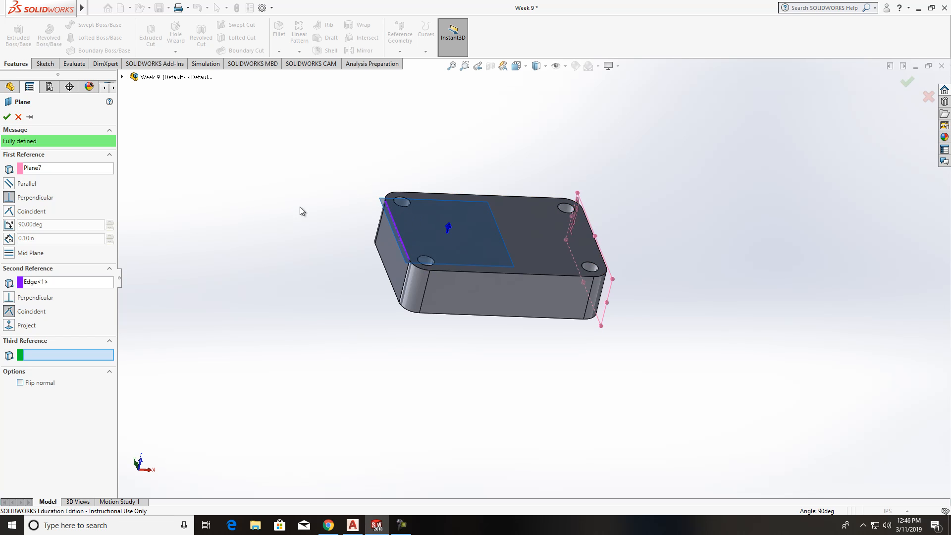
{"action": "left_click", "coordinate": [8, 185]}
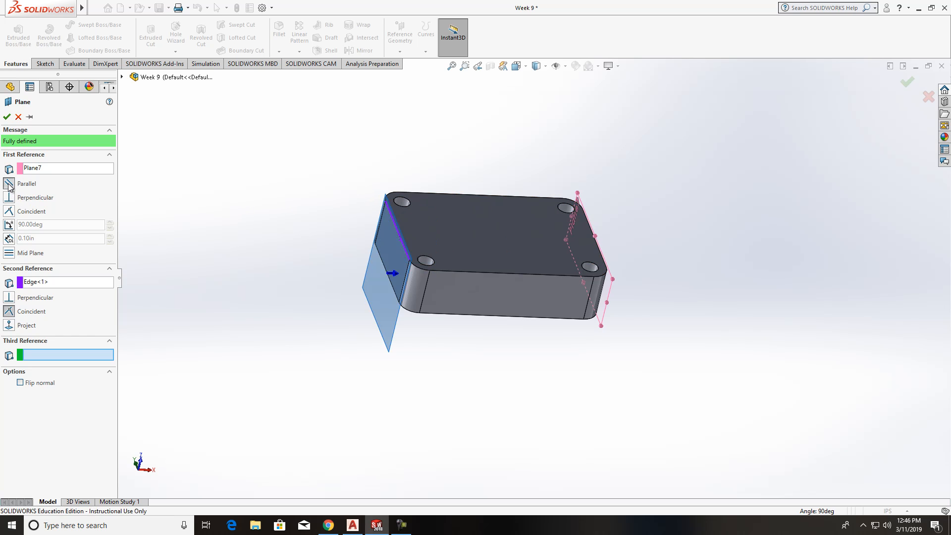
{"action": "left_click", "coordinate": [7, 116]}
Create a mid plane between the two end planes, Plane8 and Plane7.
{"action": "middle_click_drag", "start_coordinate": [436, 153], "coordinate": [407, 152]}
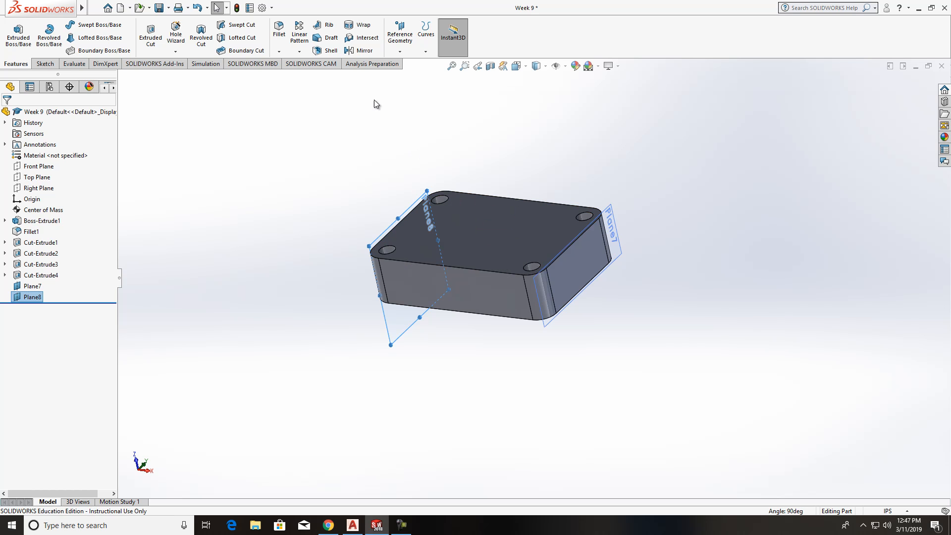
{"action": "left_click", "coordinate": [400, 51]}
{"action": "left_click", "coordinate": [411, 65]}
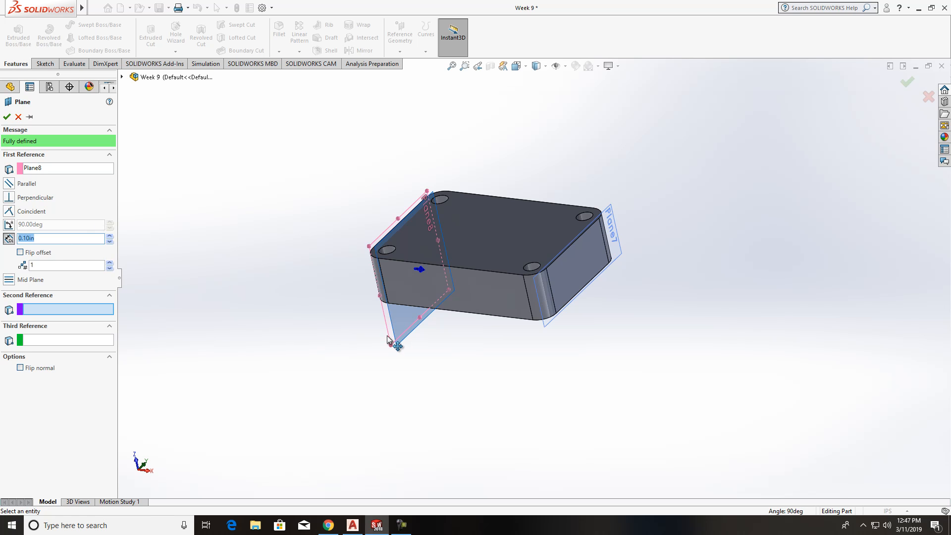
{"action": "left_click", "coordinate": [551, 330]}
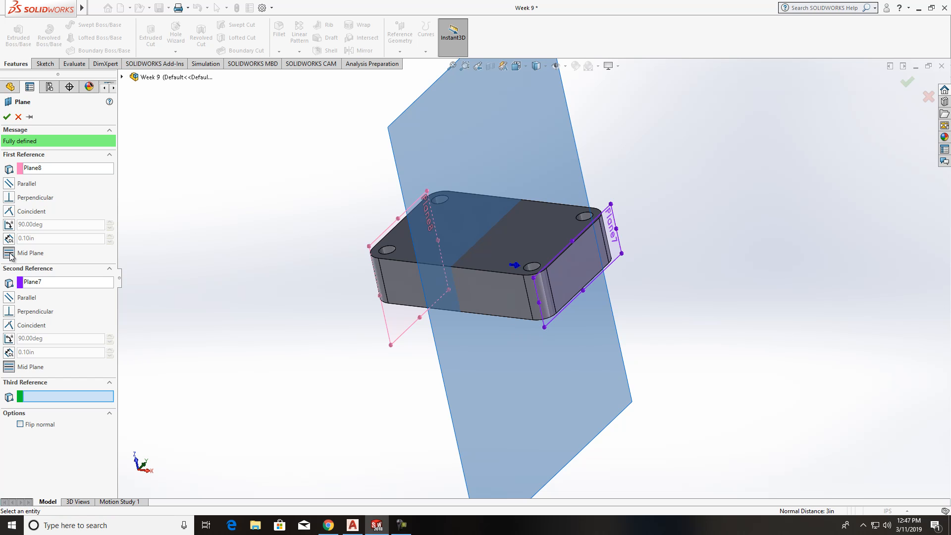
{"action": "mouse_move", "coordinate": [373, 278]}
{"action": "middle_mouse_down"}
{"action": "mouse_move", "coordinate": [406, 266]}
{"action": "mouse_move", "coordinate": [380, 268]}
{"action": "middle_mouse_up"}
{"action": "left_click", "coordinate": [7, 117]}
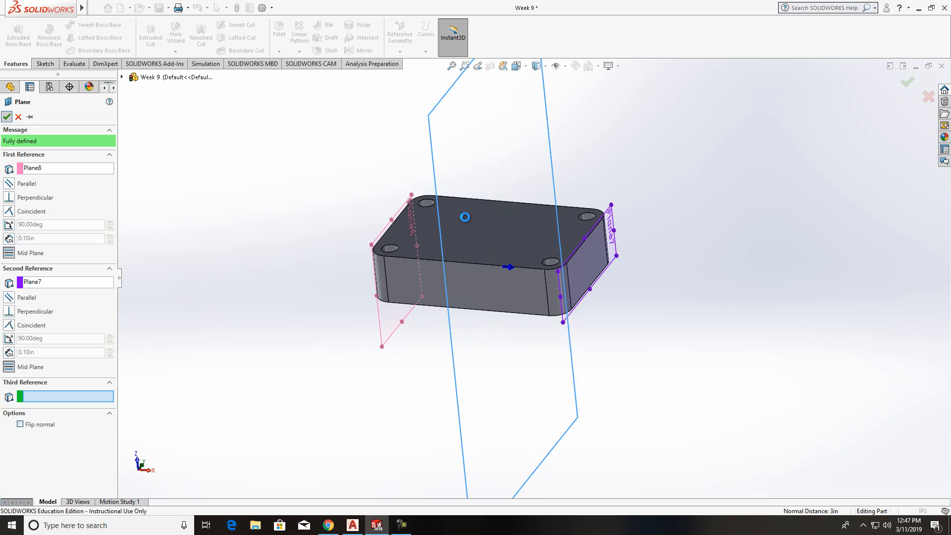
{"action": "scroll", "coordinate": [620, 219], "scroll_direction": "down", "scroll_amount": 3}
{"action": "scroll", "coordinate": [680, 248], "scroll_direction": "down", "scroll_amount": 2}
{"action": "middle_click_drag", "start_coordinate": [682, 248], "coordinate": [543, 288]}
{"action": "scroll", "coordinate": [439, 283], "scroll_direction": "down", "scroll_amount": 3}
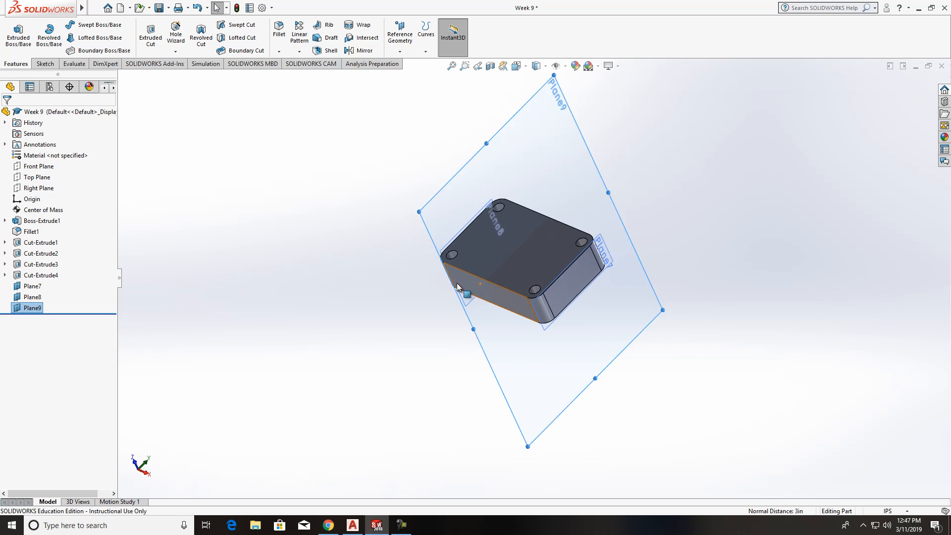
{"action": "middle_click_drag", "start_coordinate": [328, 291], "coordinate": [313, 293]}
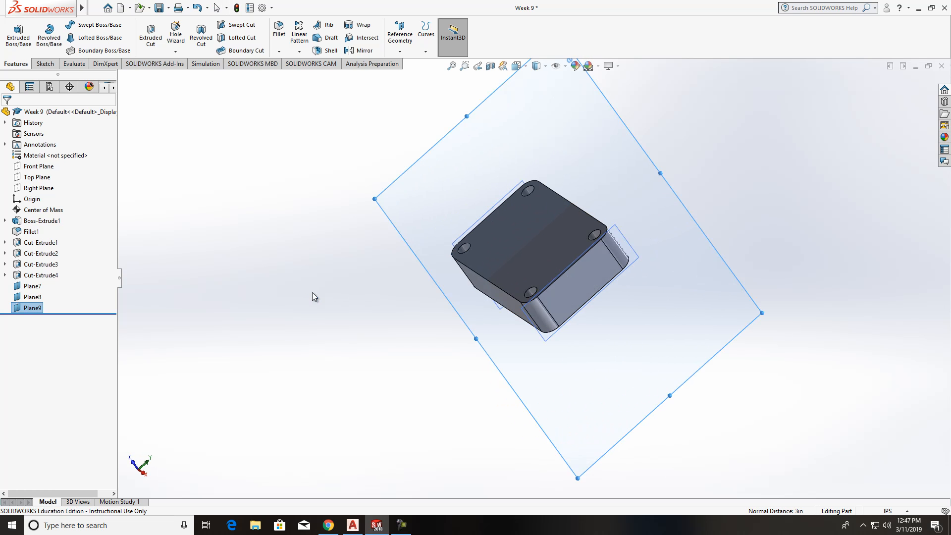
{"action": "left_click", "coordinate": [399, 50]}
{"action": "left_click", "coordinate": [405, 62]}
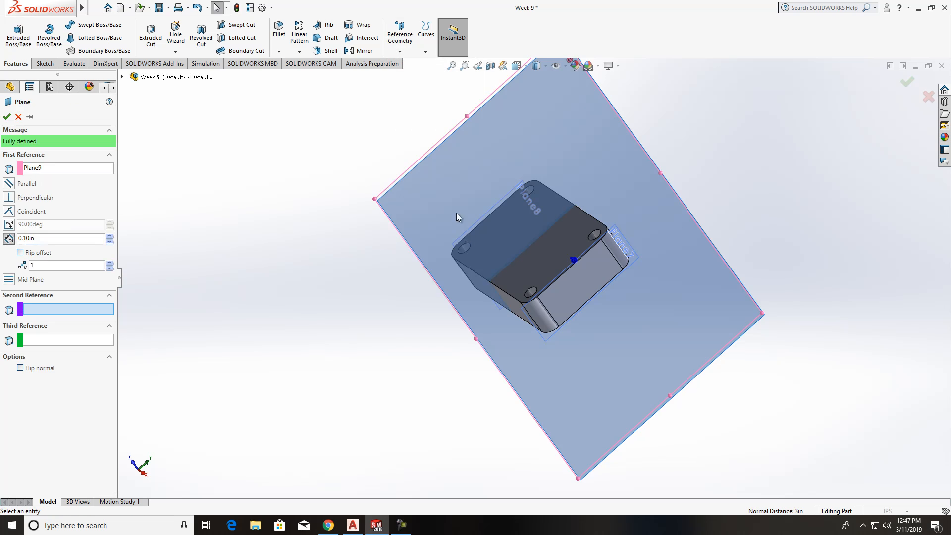
{"action": "left_click", "coordinate": [122, 78]}
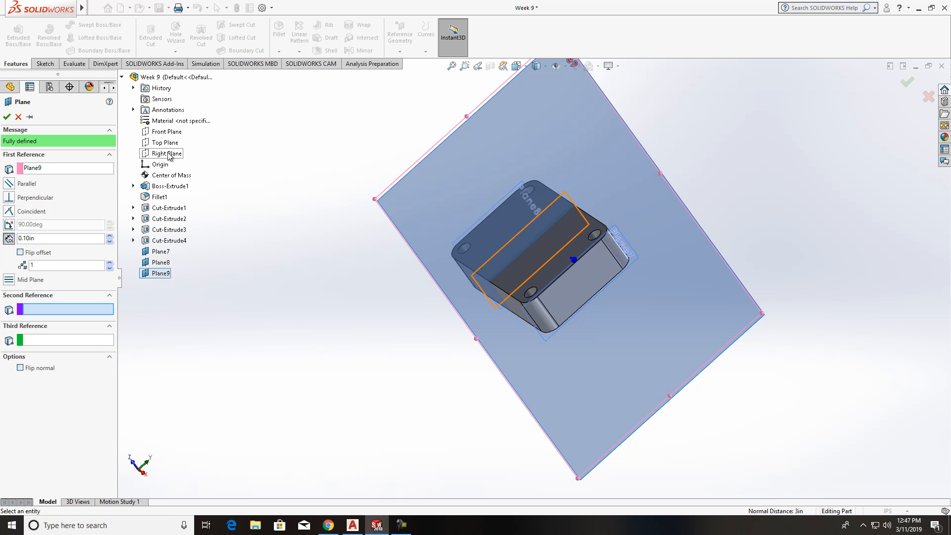
{"action": "middle_click_drag", "start_coordinate": [261, 191], "coordinate": [360, 181]}
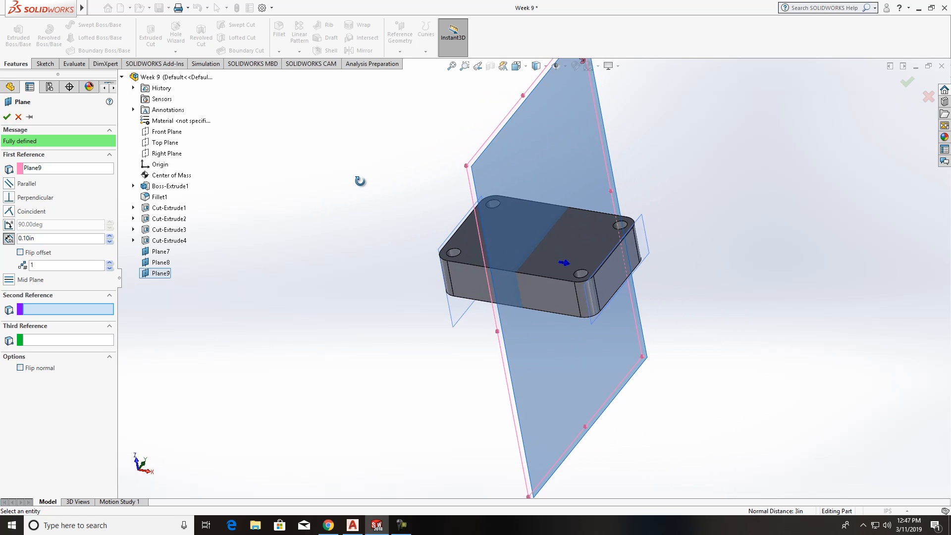
{"action": "left_click", "coordinate": [165, 143]}
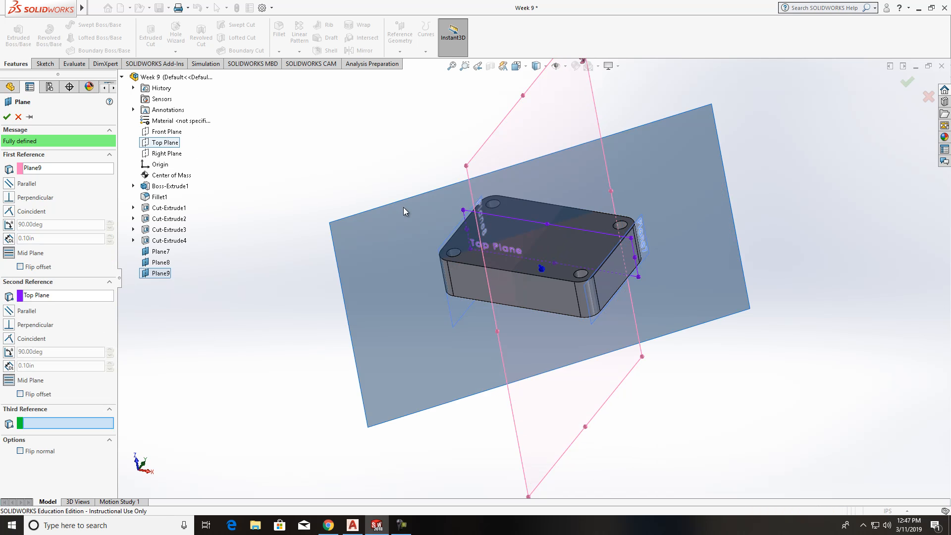
{"action": "scroll", "coordinate": [388, 184], "scroll_direction": "down", "scroll_amount": 1}
{"action": "scroll", "coordinate": [381, 182], "scroll_direction": "up", "scroll_amount": 1}
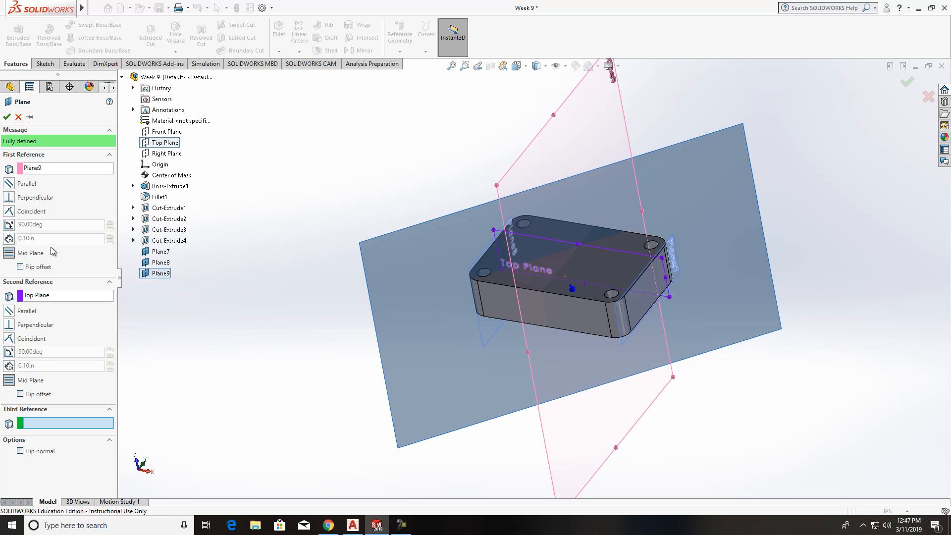
{"action": "key", "text": "Return"}
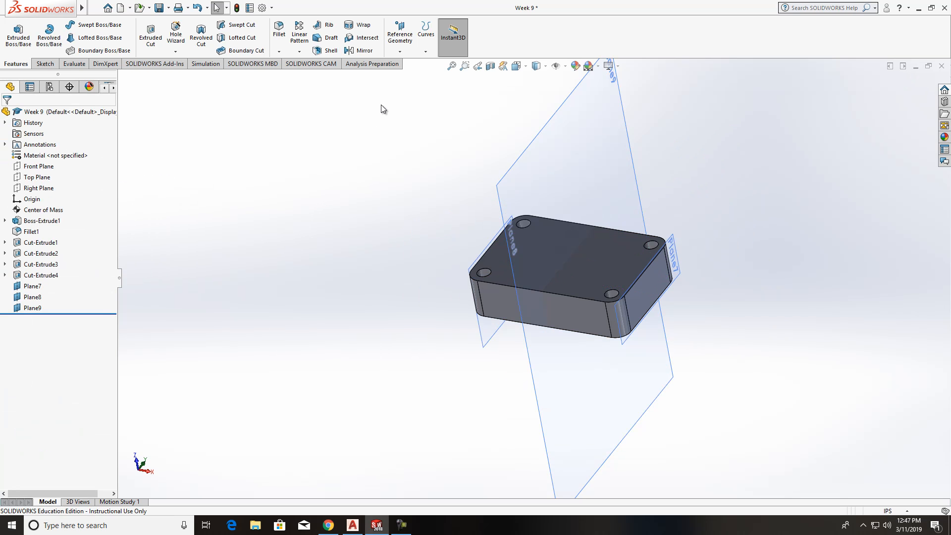
Create a reference plane parallel to the Top Plane through the long upper edge of the block's front side.
{"action": "left_click", "coordinate": [400, 50]}
{"action": "left_click", "coordinate": [408, 89]}
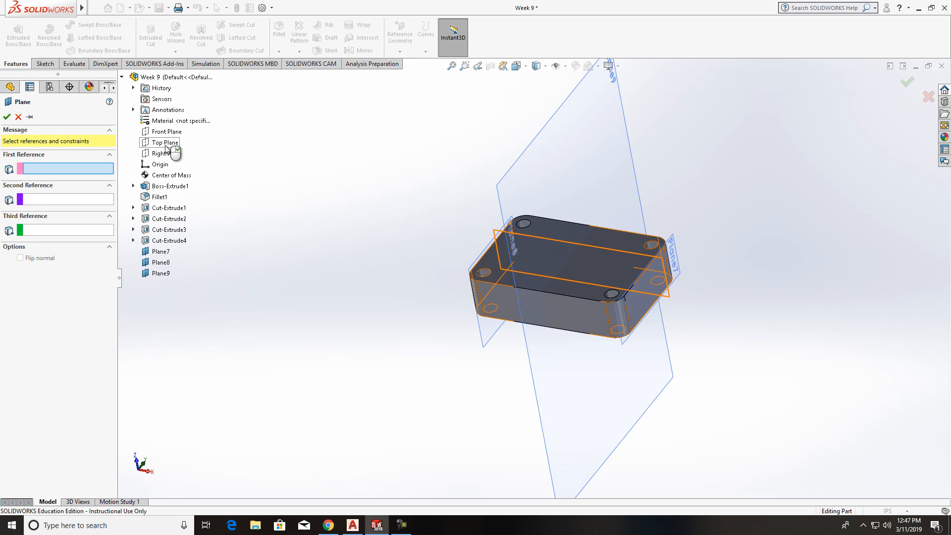
{"action": "left_click", "coordinate": [168, 143]}
{"action": "left_click", "coordinate": [495, 286]}
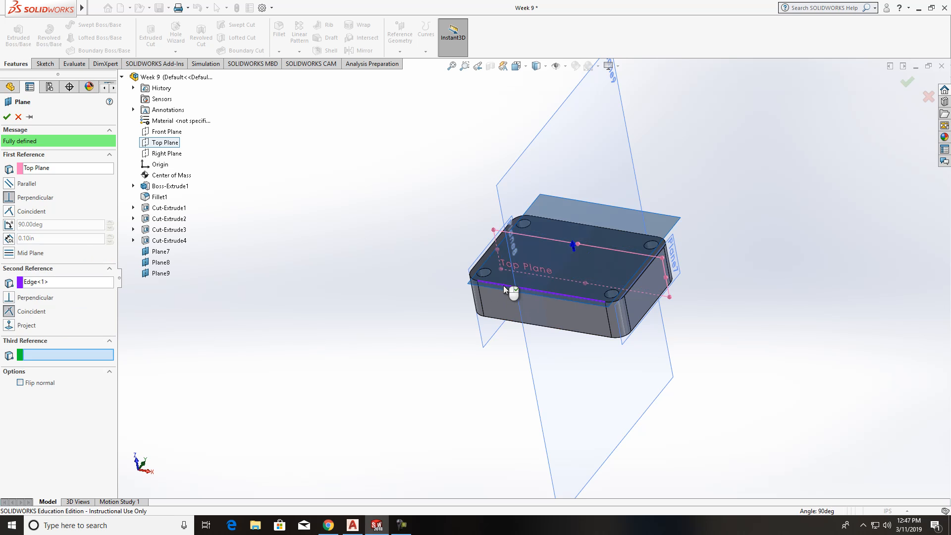
{"action": "left_click", "coordinate": [11, 183]}
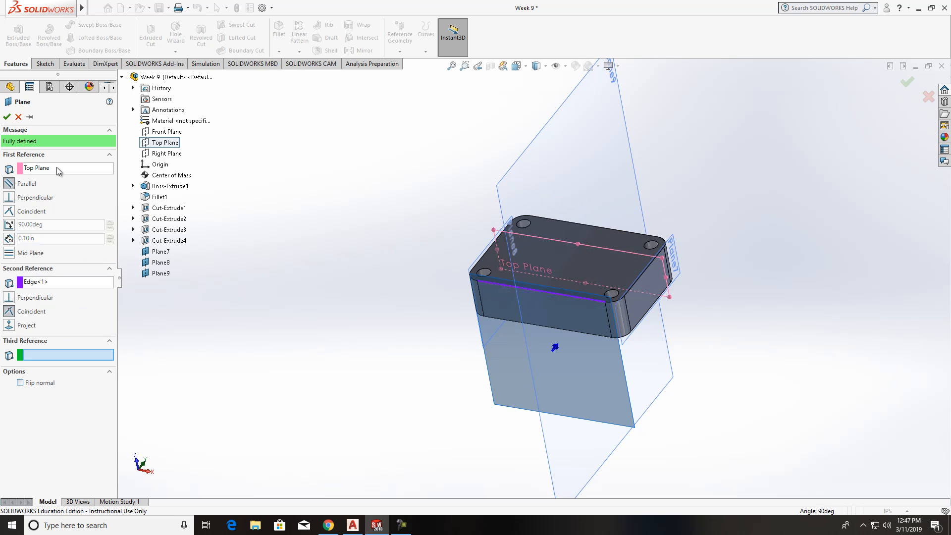
{"action": "left_click", "coordinate": [7, 118]}
Create a reference plane parallel to Plane10 through the long upper edge on the opposite side of the block.
{"action": "middle_click_drag", "start_coordinate": [695, 318], "coordinate": [578, 360]}
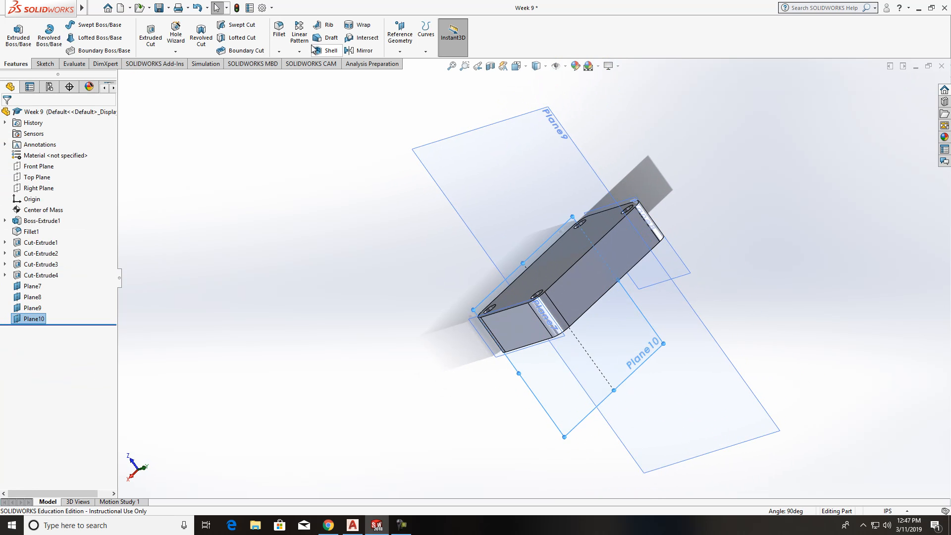
{"action": "left_click", "coordinate": [400, 34]}
{"action": "left_click", "coordinate": [411, 63]}
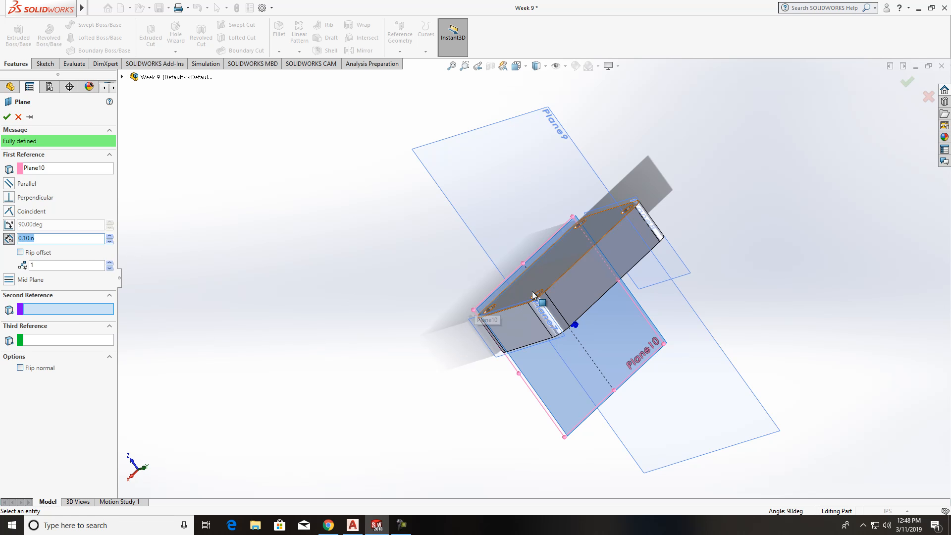
{"action": "left_click", "coordinate": [569, 276]}
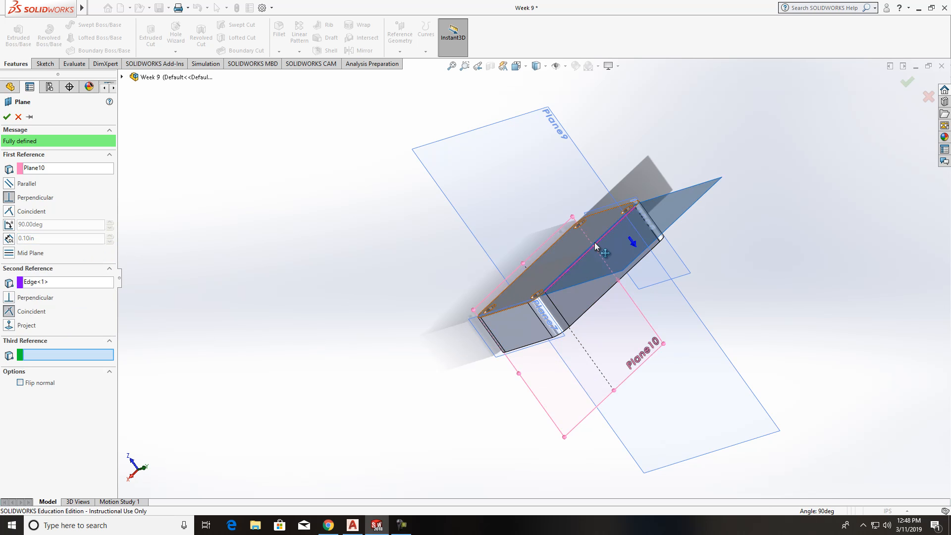
{"action": "middle_click_drag", "start_coordinate": [566, 271], "coordinate": [701, 243]}
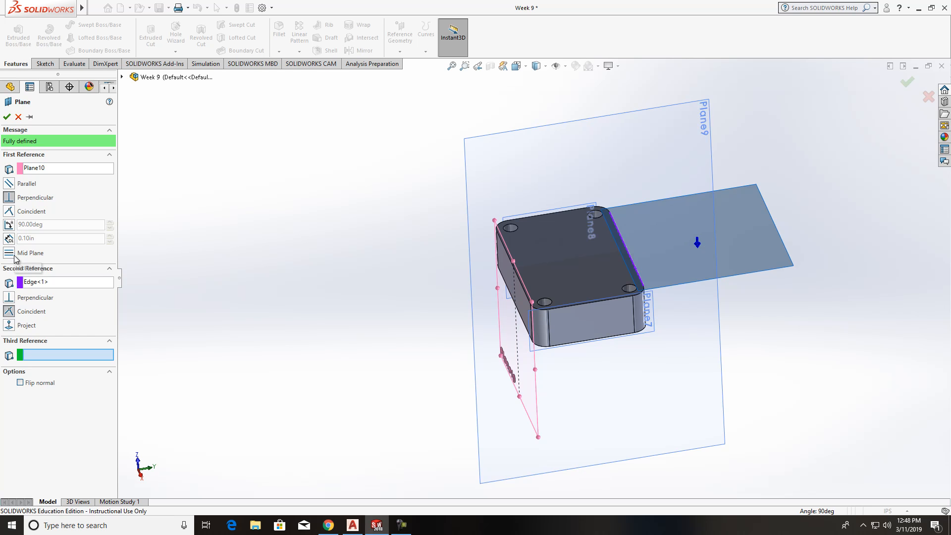
{"action": "left_click", "coordinate": [10, 184]}
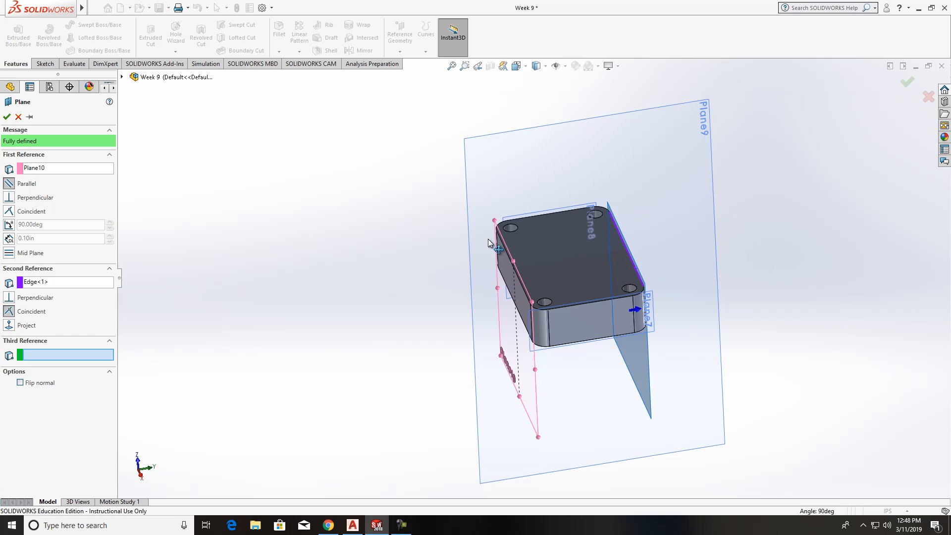
{"action": "middle_click_drag", "start_coordinate": [640, 251], "coordinate": [626, 277]}
{"action": "left_click", "coordinate": [7, 117]}
Create a mid plane between the two long-side planes, Plane11 and Plane10.
{"action": "middle_click_drag", "start_coordinate": [329, 223], "coordinate": [436, 319]}
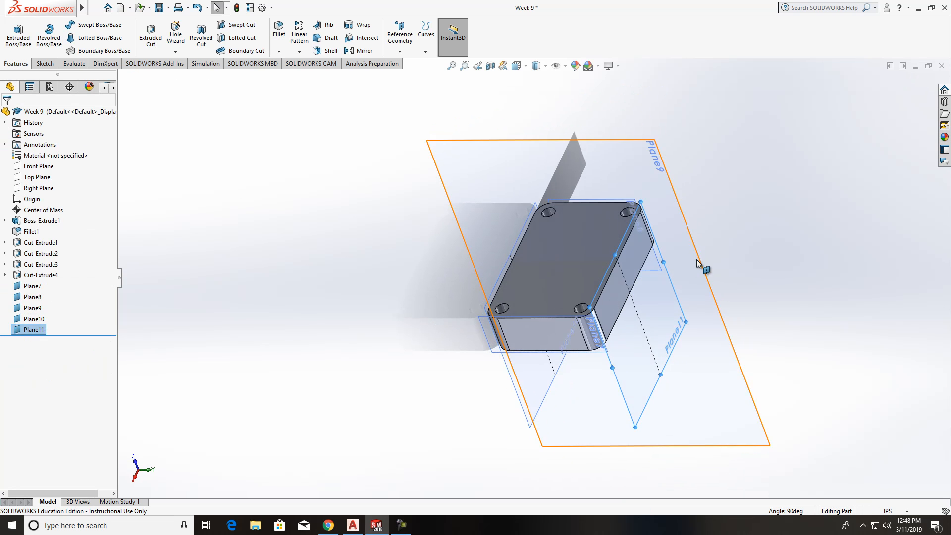
{"action": "middle_click_drag", "start_coordinate": [696, 260], "coordinate": [706, 266]}
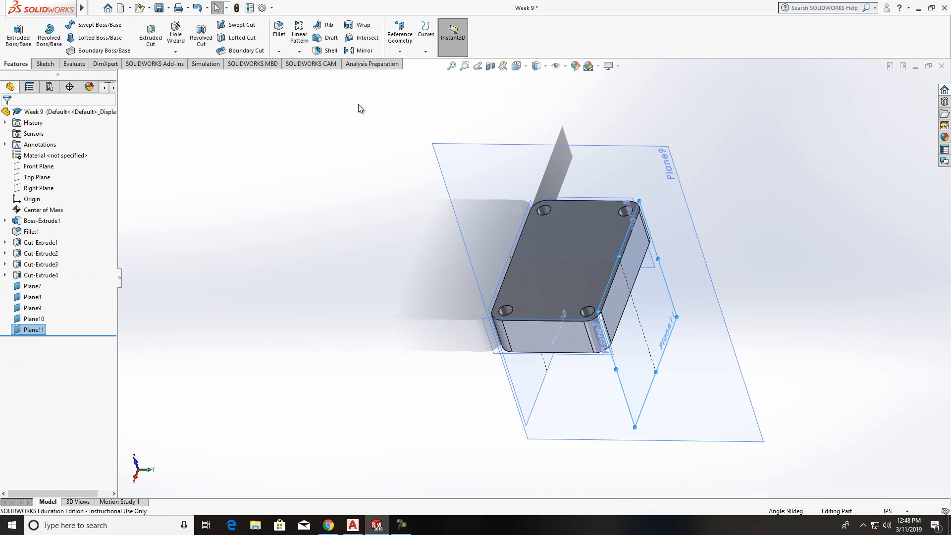
{"action": "left_click", "coordinate": [400, 37]}
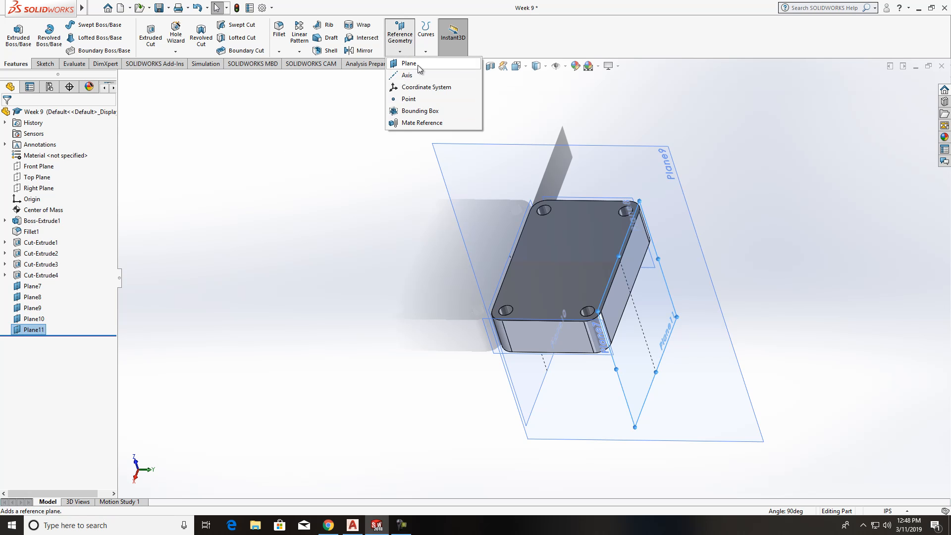
{"action": "left_click", "coordinate": [418, 65]}
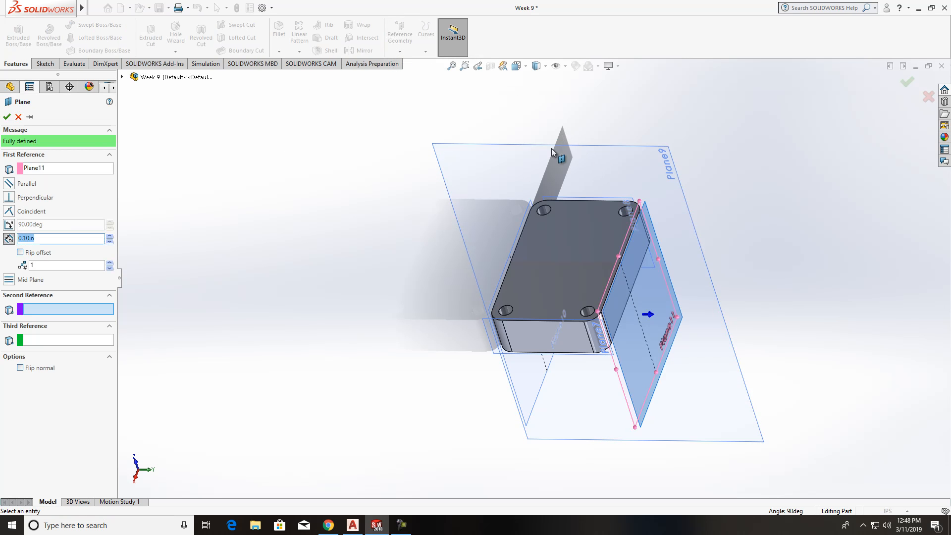
{"action": "left_click", "coordinate": [523, 229]}
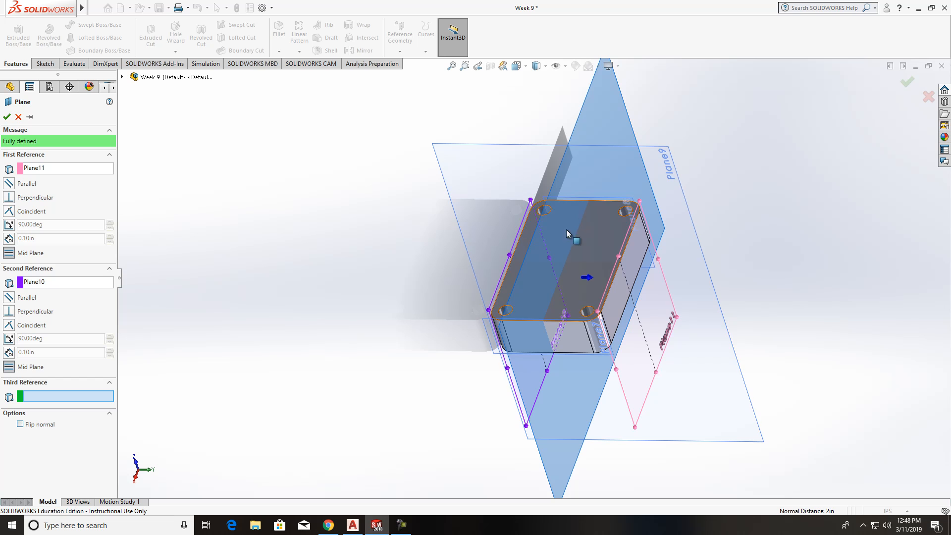
{"action": "middle_click_drag", "start_coordinate": [675, 248], "coordinate": [691, 233]}
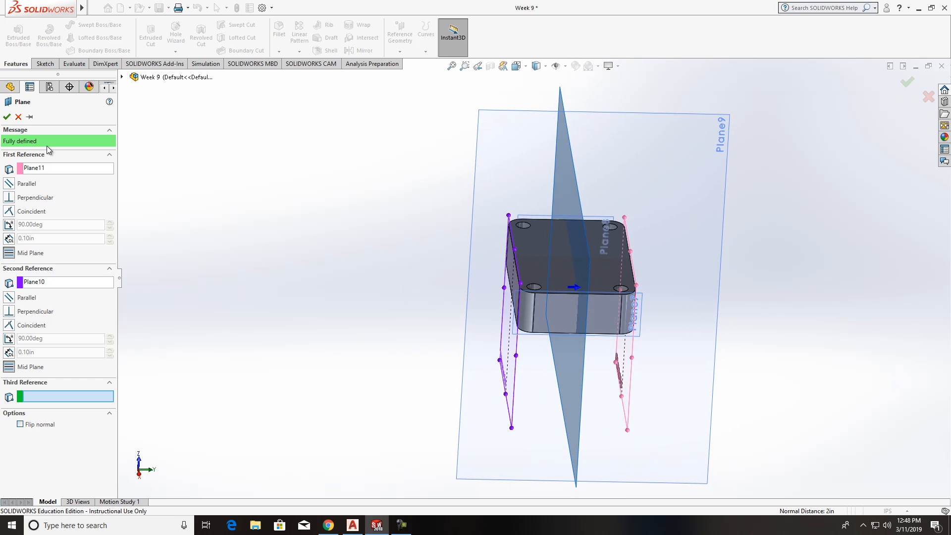
{"action": "left_click", "coordinate": [7, 118]}
Hide the end plane Plane7 and the long-side plane Plane11.
{"action": "middle_click_drag", "start_coordinate": [510, 341], "coordinate": [632, 313]}
{"action": "left_click", "coordinate": [790, 204]}
{"action": "middle_click_drag", "start_coordinate": [679, 287], "coordinate": [531, 357]}
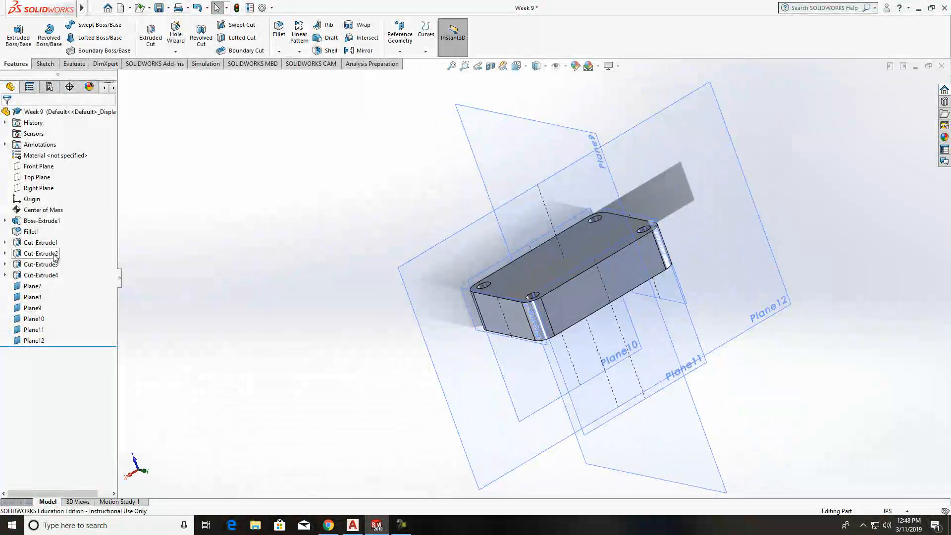
{"action": "right_click", "coordinate": [32, 290]}
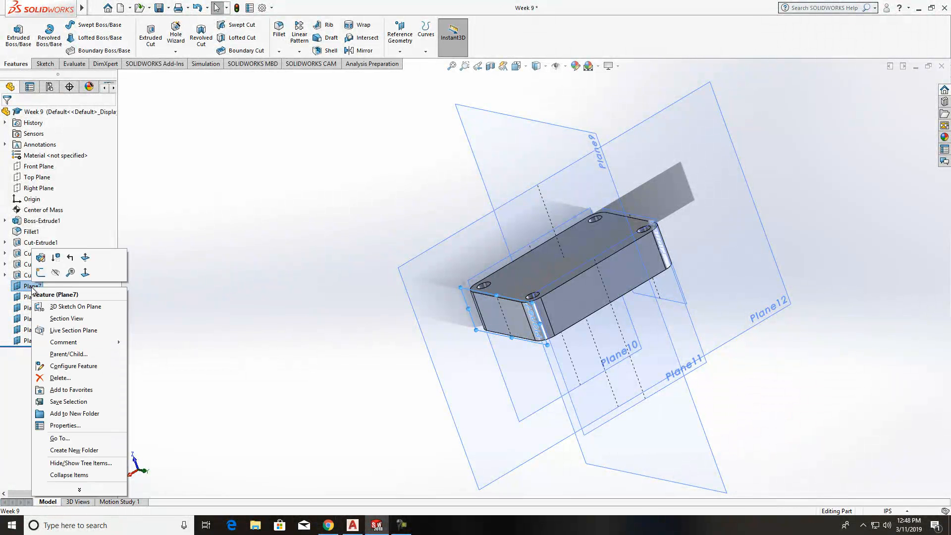
{"action": "left_click", "coordinate": [55, 274]}
{"action": "middle_click_drag", "start_coordinate": [791, 290], "coordinate": [797, 384]}
{"action": "left_click", "coordinate": [560, 428]}
{"action": "right_click", "coordinate": [562, 431]}
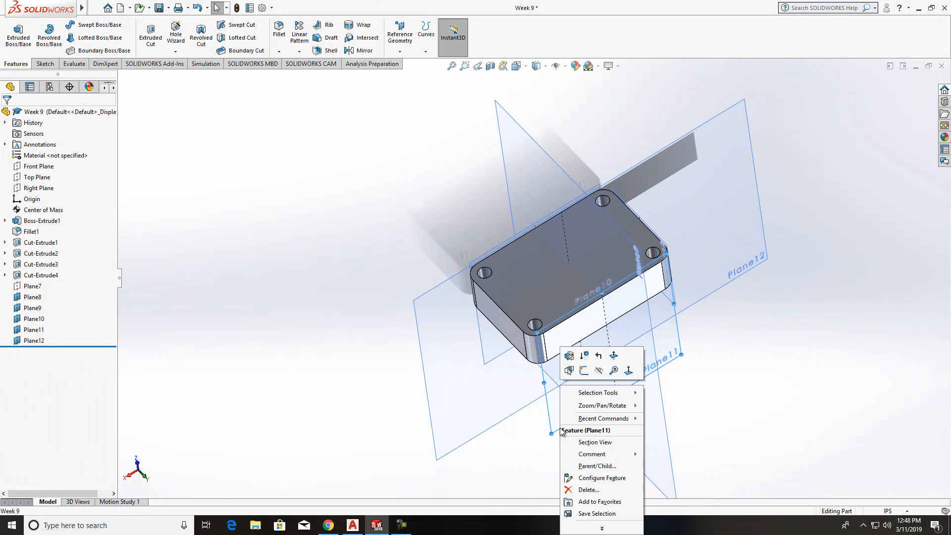
{"action": "left_click", "coordinate": [599, 372]}
Hide the remaining side planes, Plane8 and Plane10, leaving only the two mid planes shown.
{"action": "middle_click_drag", "start_coordinate": [740, 369], "coordinate": [665, 468]}
{"action": "left_click", "coordinate": [678, 287]}
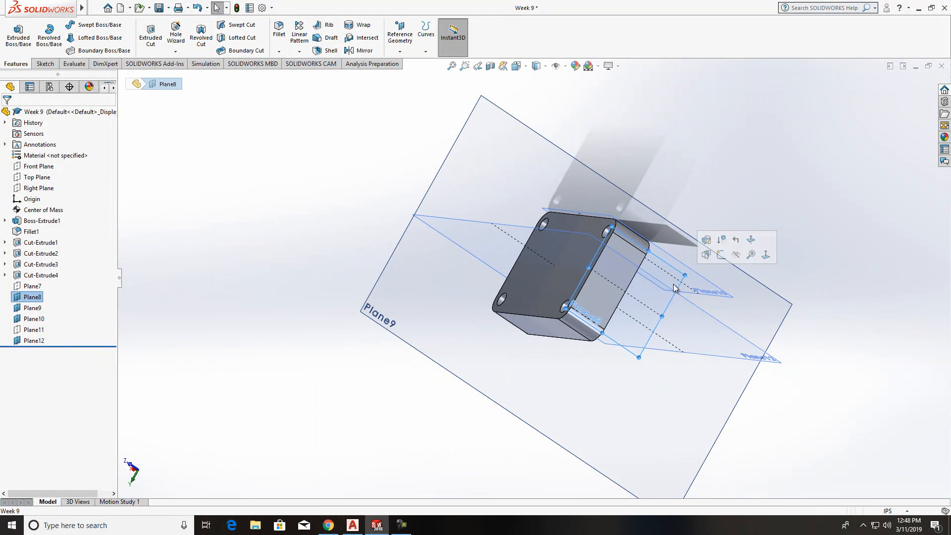
{"action": "left_click", "coordinate": [741, 254]}
{"action": "middle_click_drag", "start_coordinate": [792, 206], "coordinate": [844, 371]}
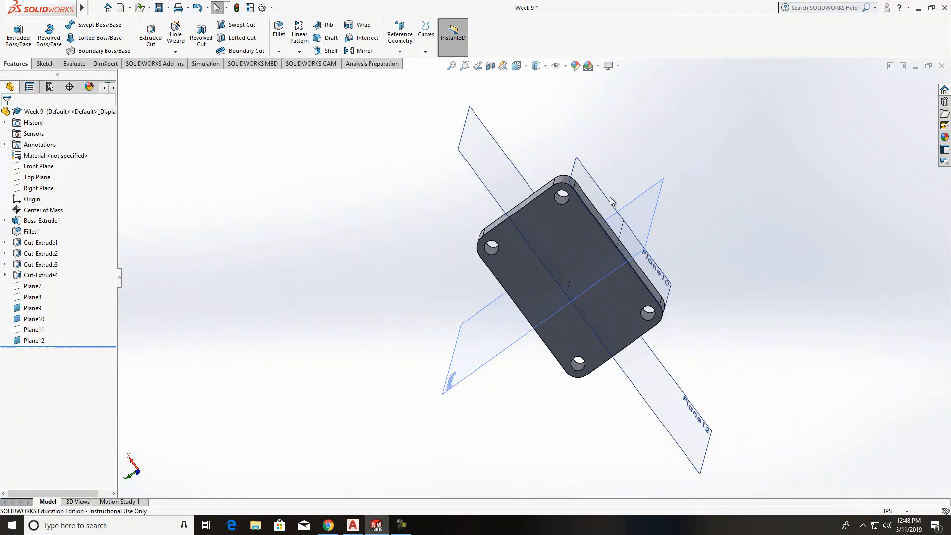
{"action": "left_click", "coordinate": [590, 172]}
{"action": "left_click", "coordinate": [650, 143]}
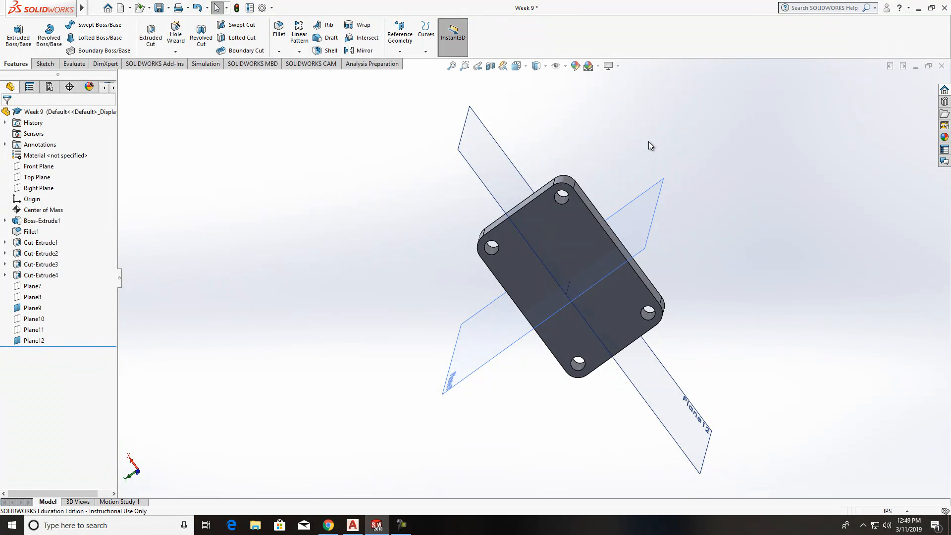
Create a reference axis at the intersection of the two mid planes, Plane12 and Plane9.
{"action": "middle_click_drag", "start_coordinate": [659, 236], "coordinate": [667, 110]}
{"action": "middle_click_drag", "start_coordinate": [734, 202], "coordinate": [733, 175]}
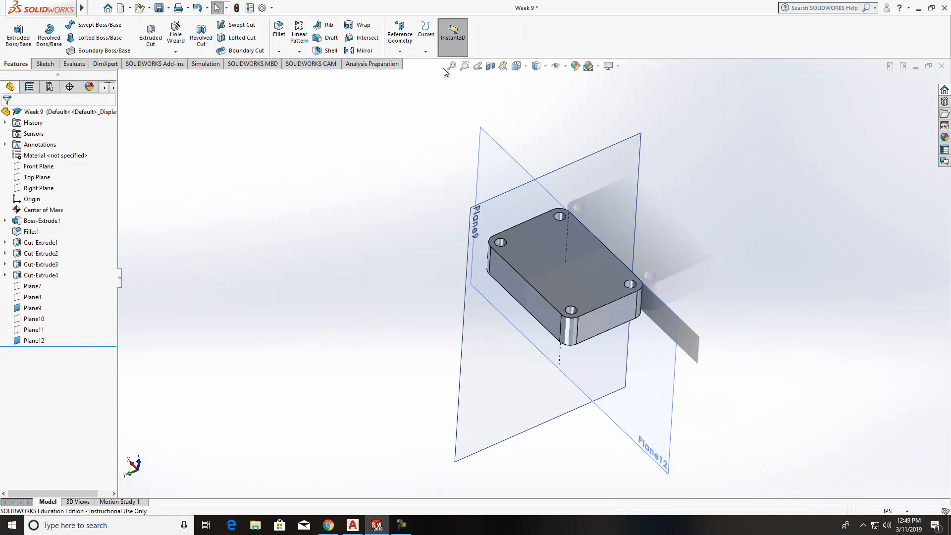
{"action": "left_click", "coordinate": [400, 51]}
{"action": "left_click", "coordinate": [406, 75]}
{"action": "left_click", "coordinate": [499, 147]}
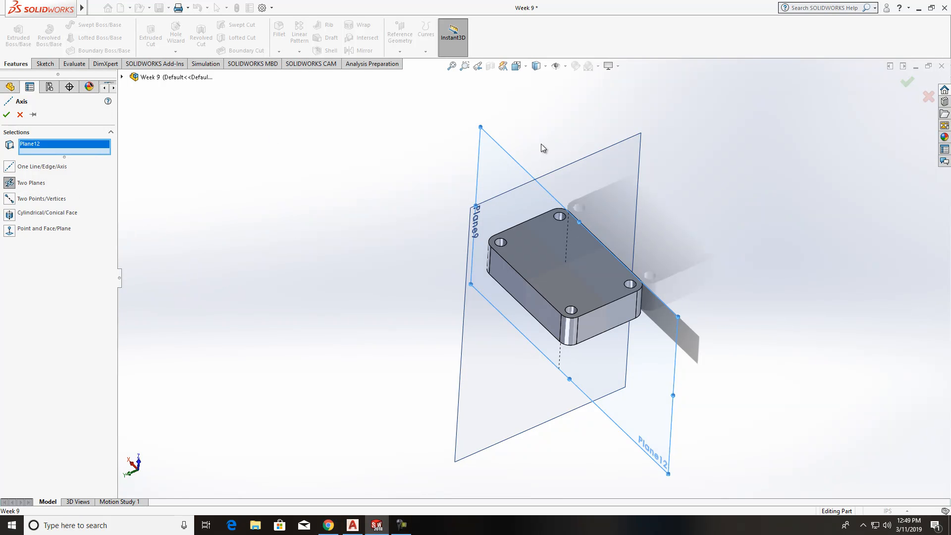
{"action": "left_click", "coordinate": [584, 160]}
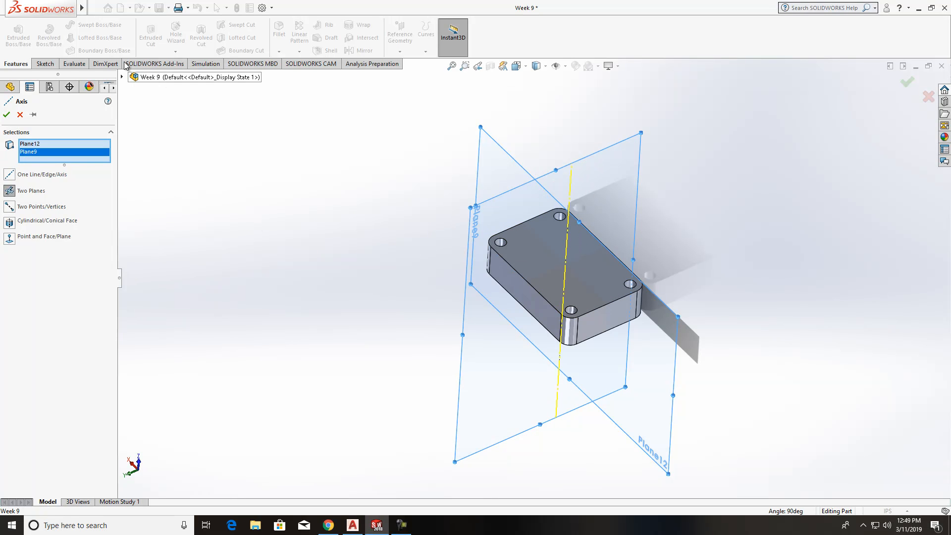
{"action": "left_click", "coordinate": [7, 115]}
{"action": "middle_click_drag", "start_coordinate": [687, 212], "coordinate": [694, 233]}
{"action": "middle_click_drag", "start_coordinate": [623, 248], "coordinate": [727, 216]}
{"action": "middle_click_drag", "start_coordinate": [846, 306], "coordinate": [853, 298]}
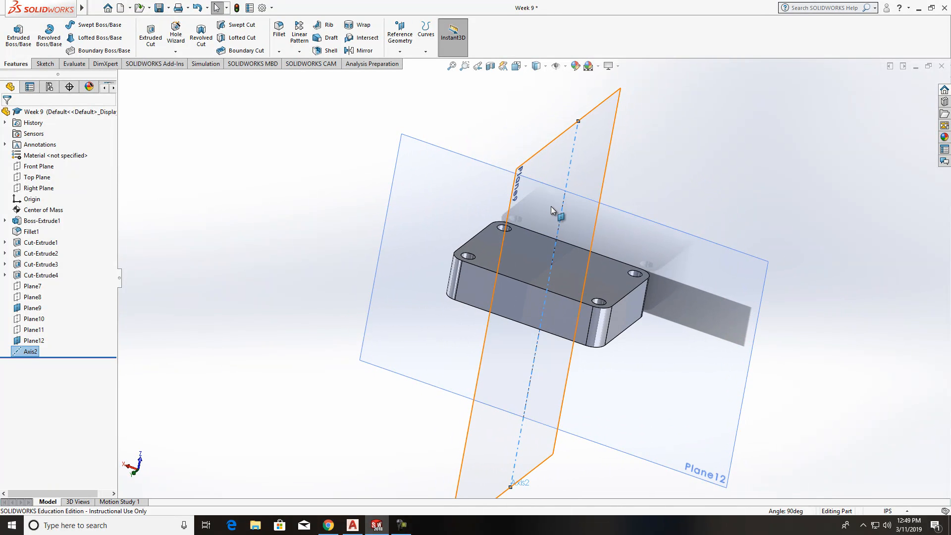
{"action": "middle_click_drag", "start_coordinate": [552, 215], "coordinate": [561, 239]}
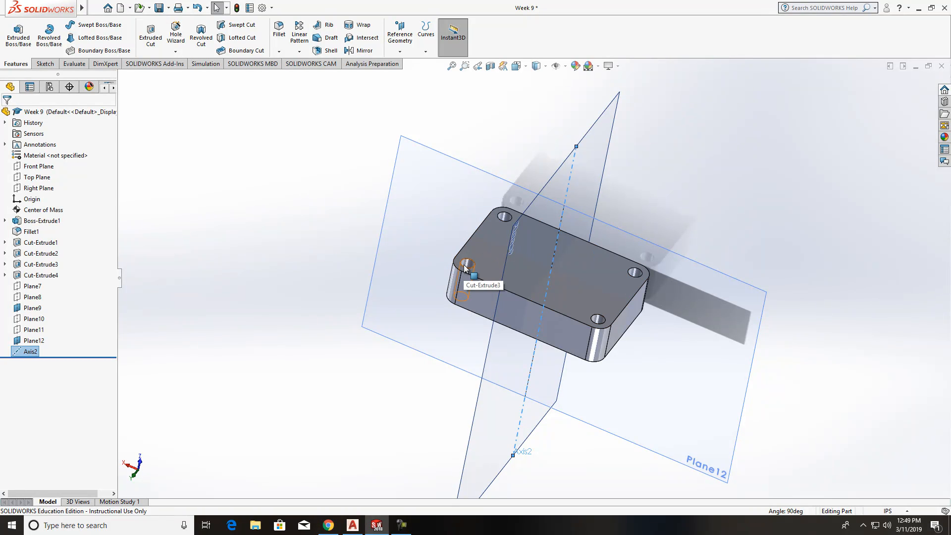
{"action": "middle_click_drag", "start_coordinate": [696, 182], "coordinate": [514, 176]}
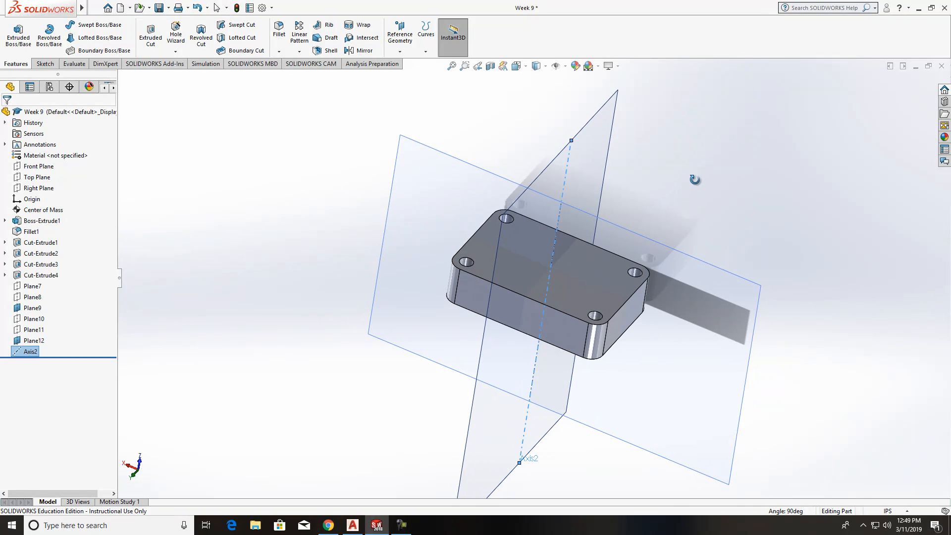
{"action": "left_click", "coordinate": [400, 51]}
{"action": "left_click", "coordinate": [410, 65]}
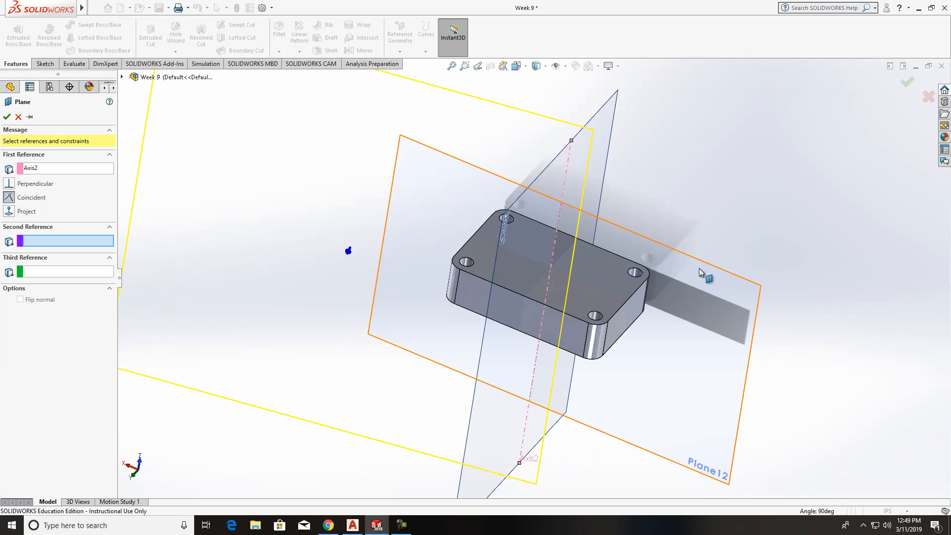
{"action": "left_click", "coordinate": [717, 270]}
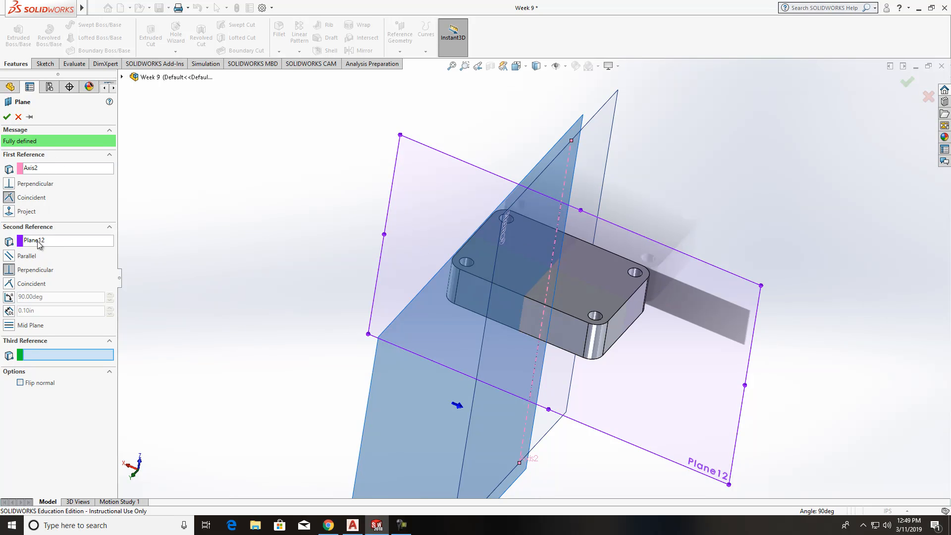
{"action": "left_click", "coordinate": [52, 243]}
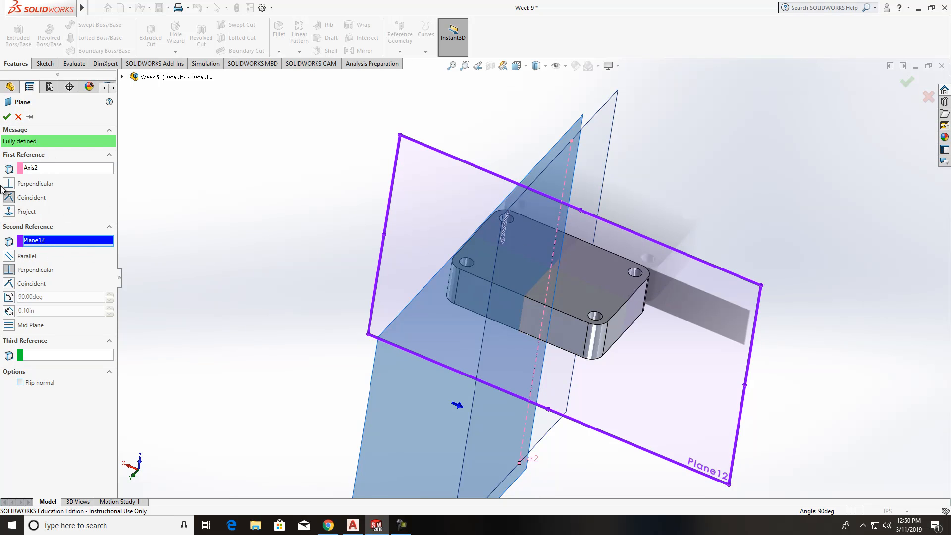
{"action": "left_click", "coordinate": [50, 171]}
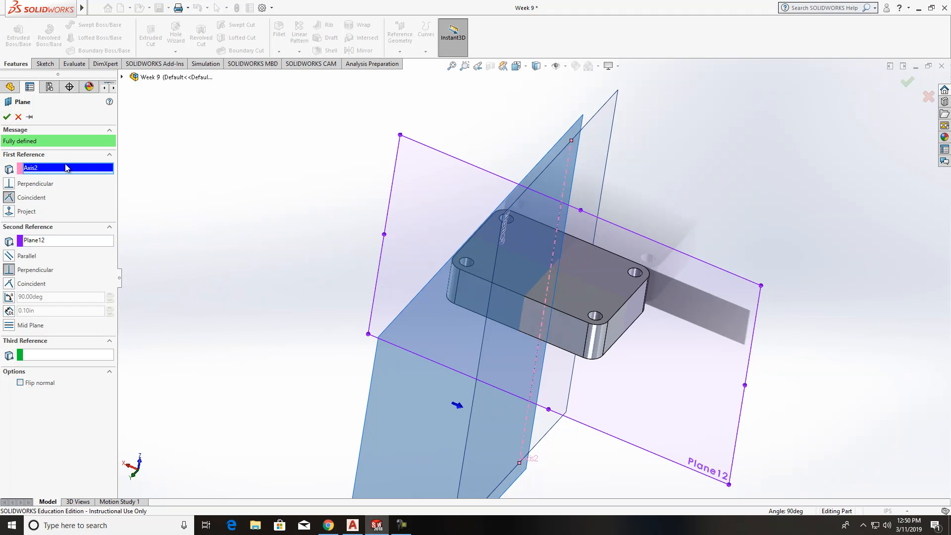
{"action": "key", "text": "Escape"}
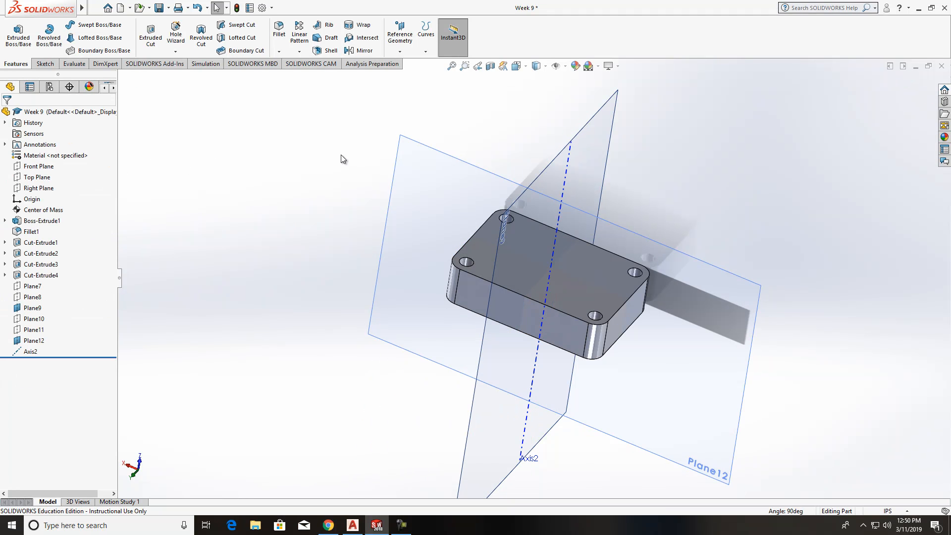
Define a new reference plane through Axis2 at a 30-degree angle to the mid plane Plane12.
{"action": "left_click", "coordinate": [400, 43]}
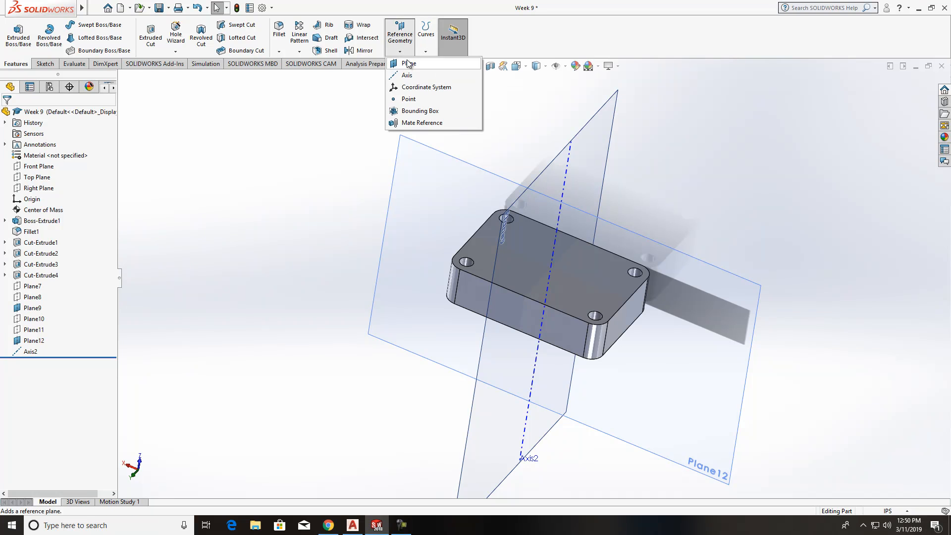
{"action": "left_click", "coordinate": [403, 62]}
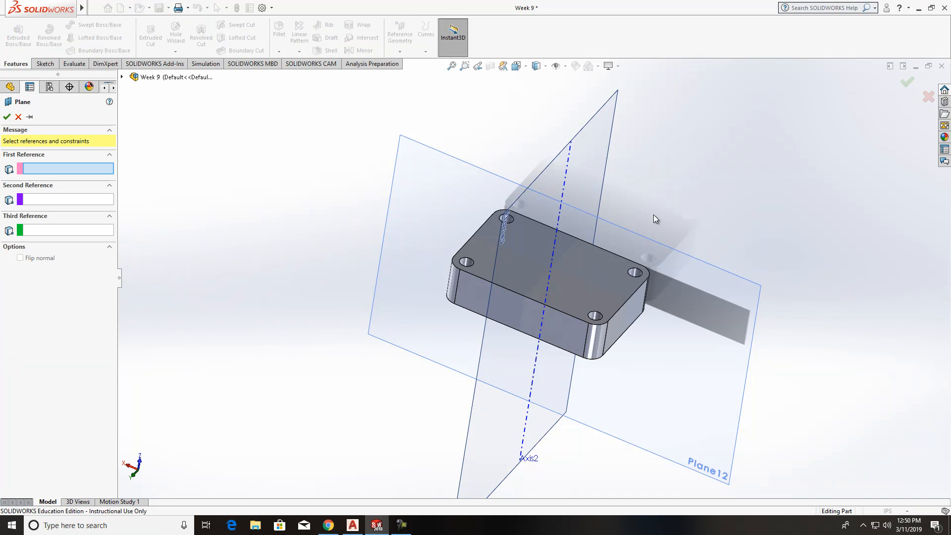
{"action": "left_click", "coordinate": [706, 266]}
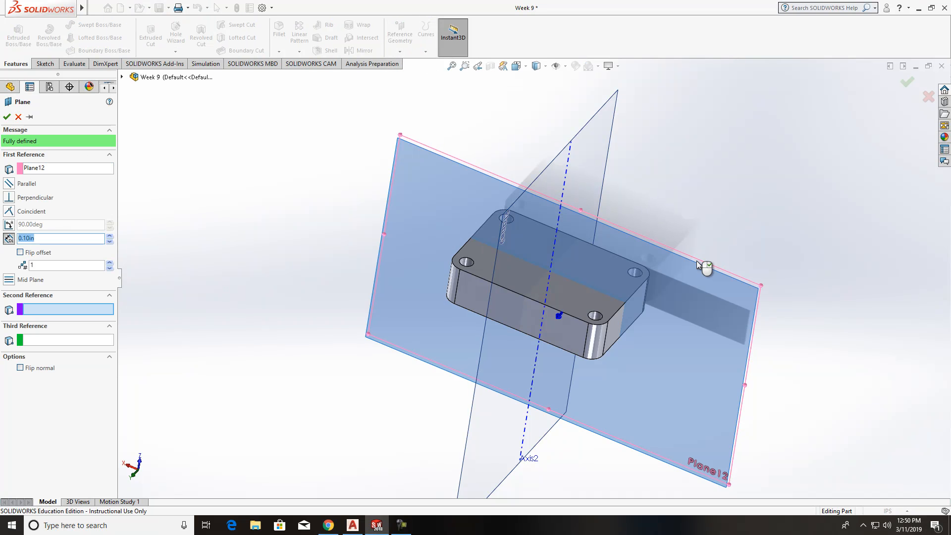
{"action": "left_click", "coordinate": [568, 177]}
{"action": "middle_click_drag", "start_coordinate": [575, 183], "coordinate": [749, 200]}
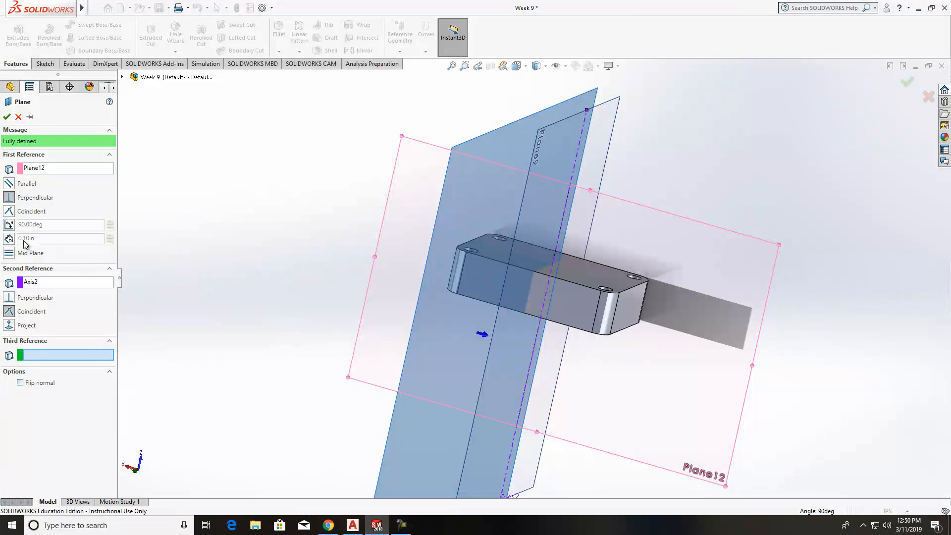
{"action": "left_click", "coordinate": [9, 226]}
{"action": "left_click", "coordinate": [43, 225]}
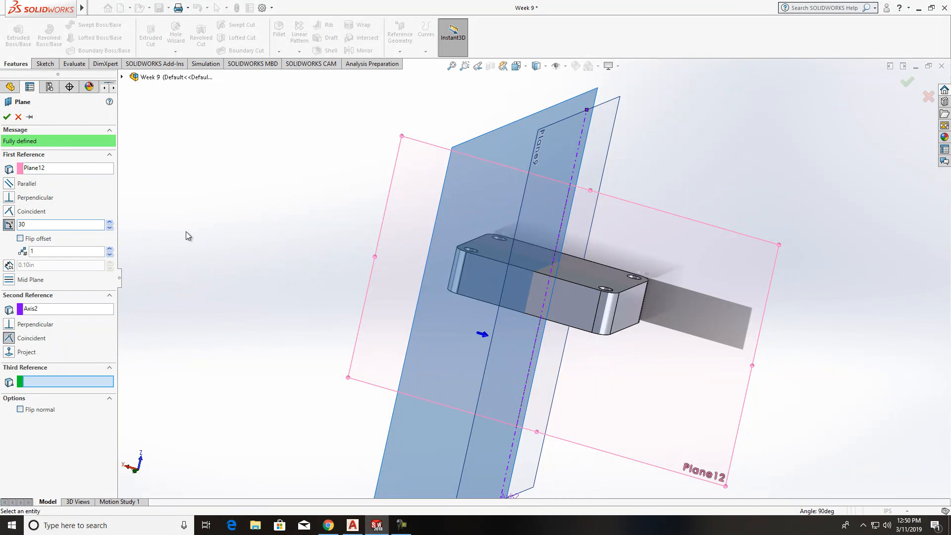
{"action": "left_click", "coordinate": [200, 230]}
Try the flipped offset direction for the angled plane, switch it back, and create the plane.
{"action": "middle_click_drag", "start_coordinate": [674, 214], "coordinate": [657, 366]}
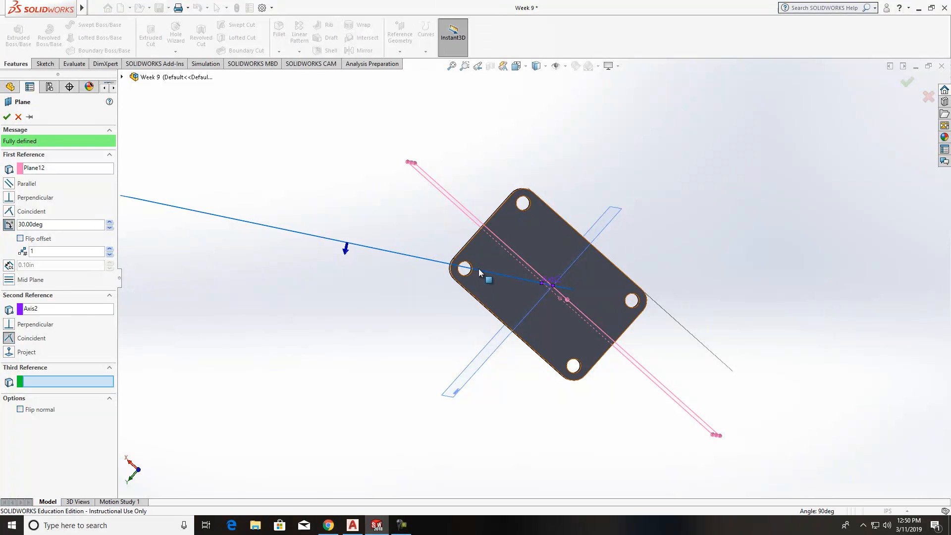
{"action": "left_click", "coordinate": [21, 239]}
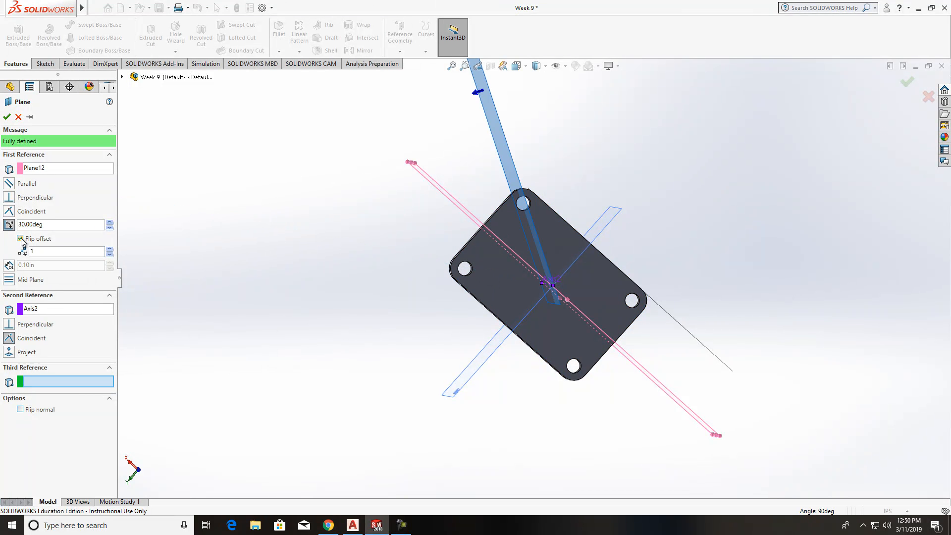
{"action": "left_click", "coordinate": [21, 239]}
{"action": "middle_click_drag", "start_coordinate": [834, 272], "coordinate": [836, 188]}
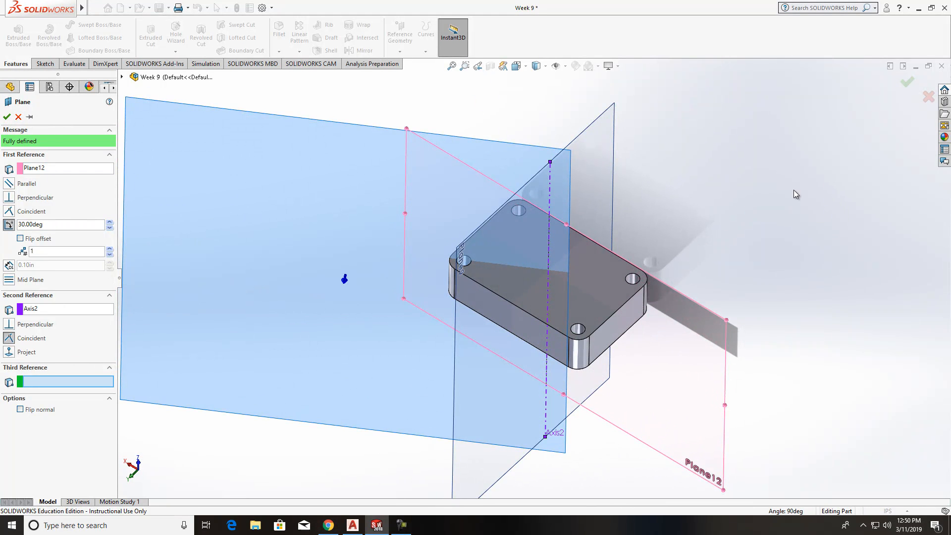
{"action": "left_click", "coordinate": [7, 118]}
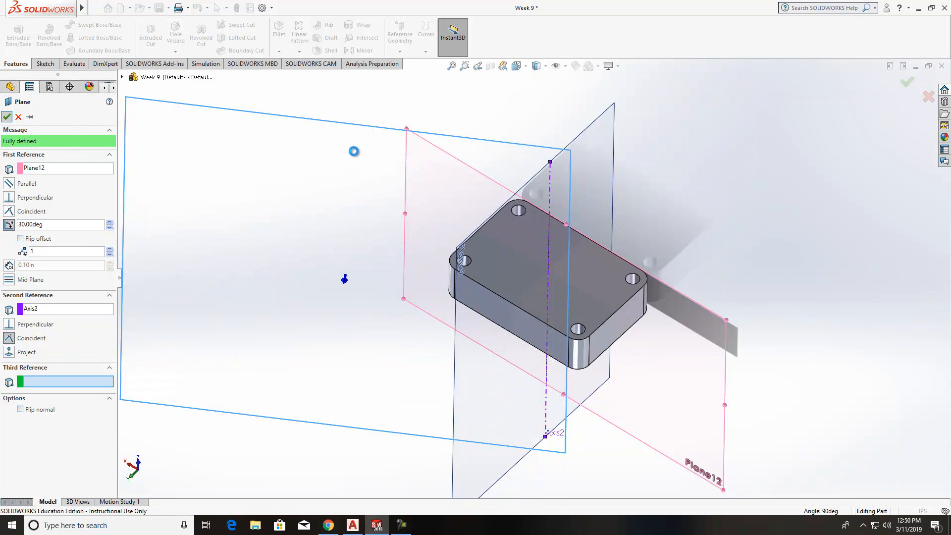
Hide the two mid planes, Plane9 and Plane12, leaving only the angled plane and the axis shown.
{"action": "scroll", "coordinate": [741, 224], "scroll_direction": "up", "scroll_amount": 2}
{"action": "scroll", "coordinate": [742, 224], "scroll_direction": "down", "scroll_amount": 2}
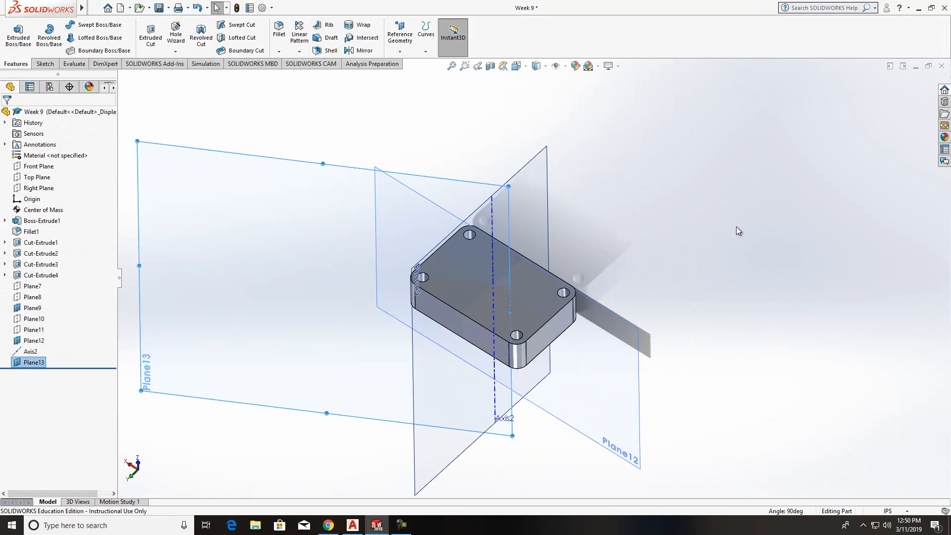
{"action": "left_click", "coordinate": [535, 159]}
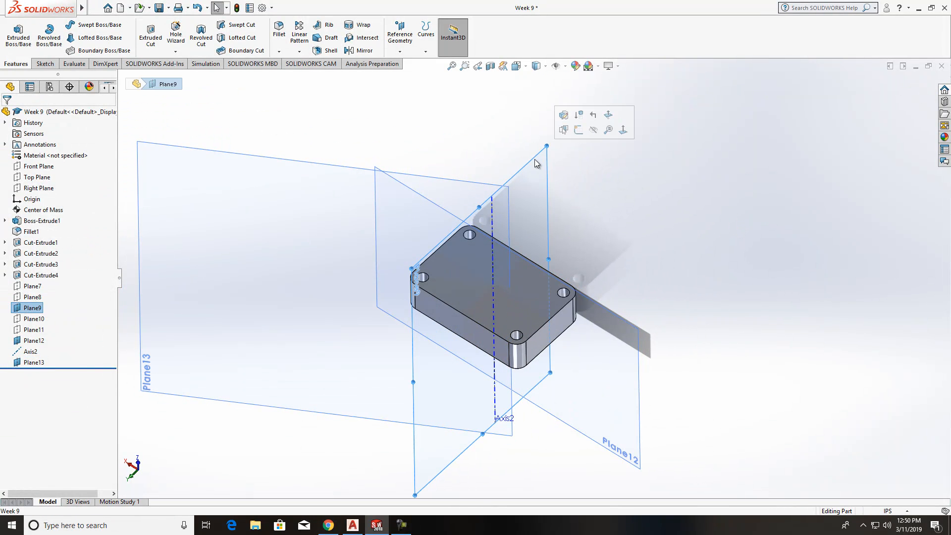
{"action": "left_click", "coordinate": [594, 130]}
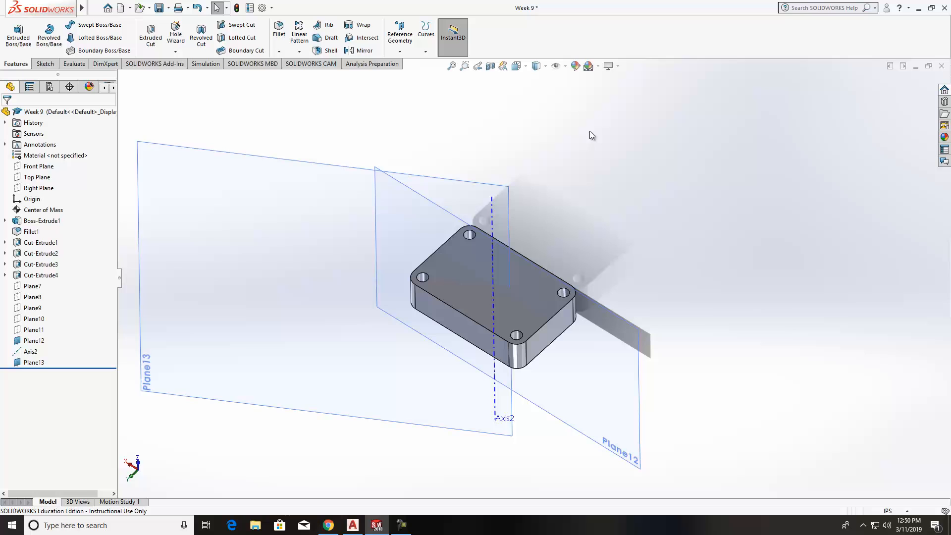
{"action": "left_click", "coordinate": [640, 399]}
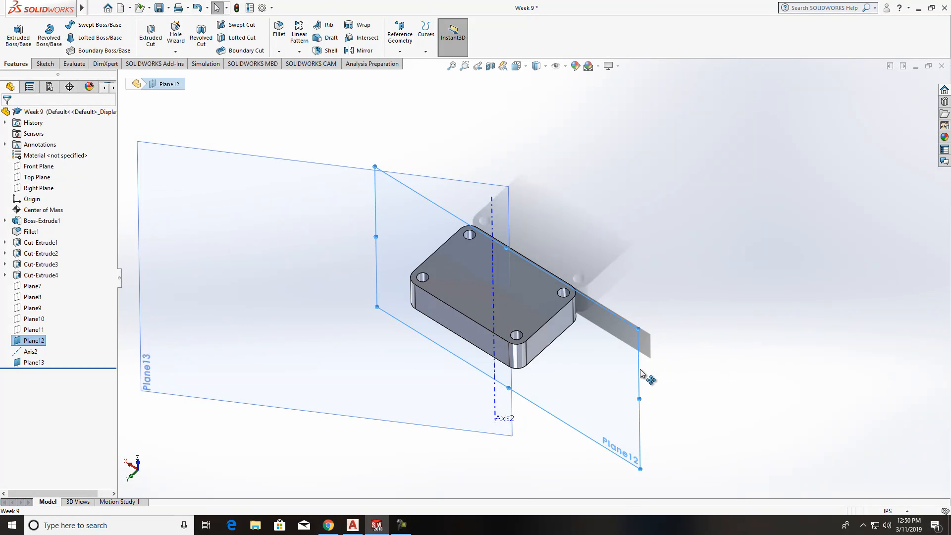
{"action": "mouse_move", "coordinate": [639, 371]}
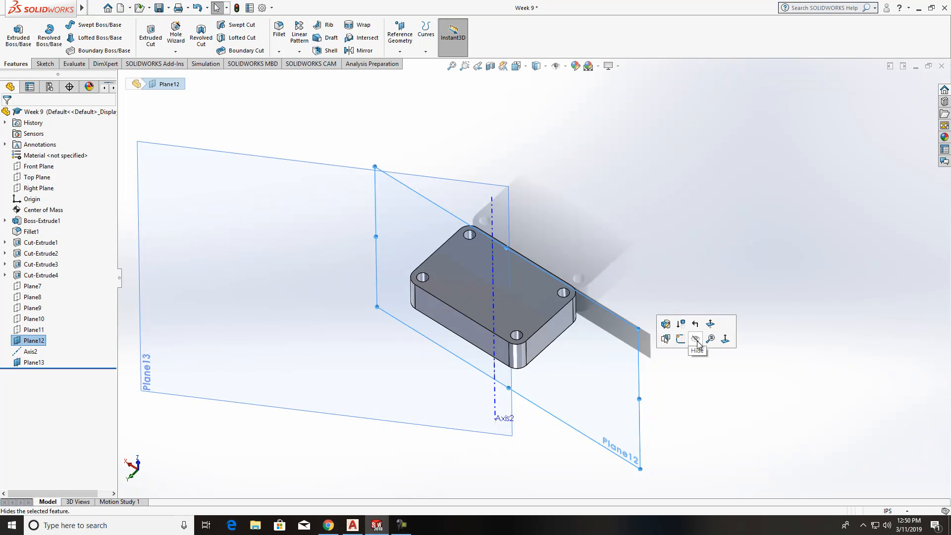
{"action": "left_click", "coordinate": [695, 335]}
Start a new sketch on the angled plane, Plane13.
{"action": "middle_click_drag", "start_coordinate": [694, 314], "coordinate": [707, 234]}
{"action": "middle_click_drag", "start_coordinate": [728, 310], "coordinate": [705, 289]}
{"action": "scroll", "coordinate": [519, 204], "scroll_direction": "up", "scroll_amount": 2}
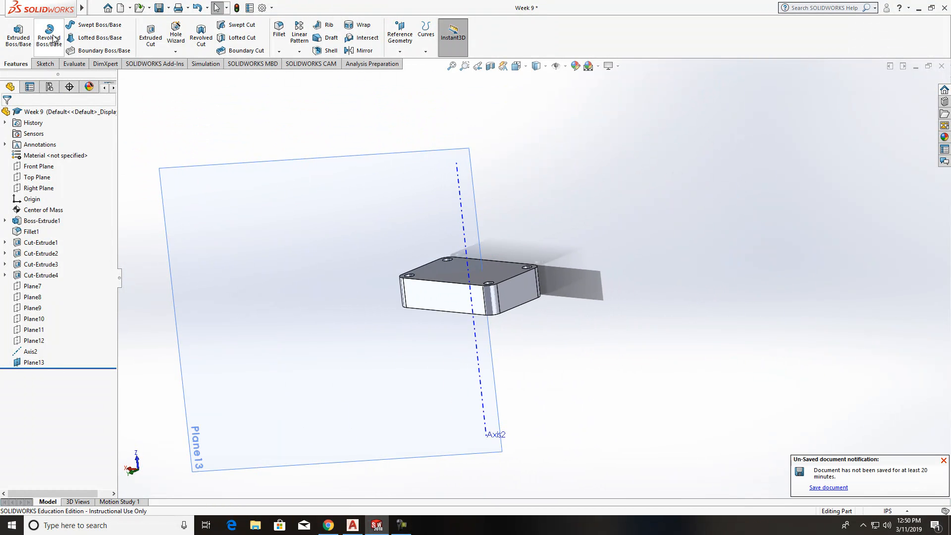
{"action": "left_click", "coordinate": [45, 63]}
{"action": "left_click", "coordinate": [14, 36]}
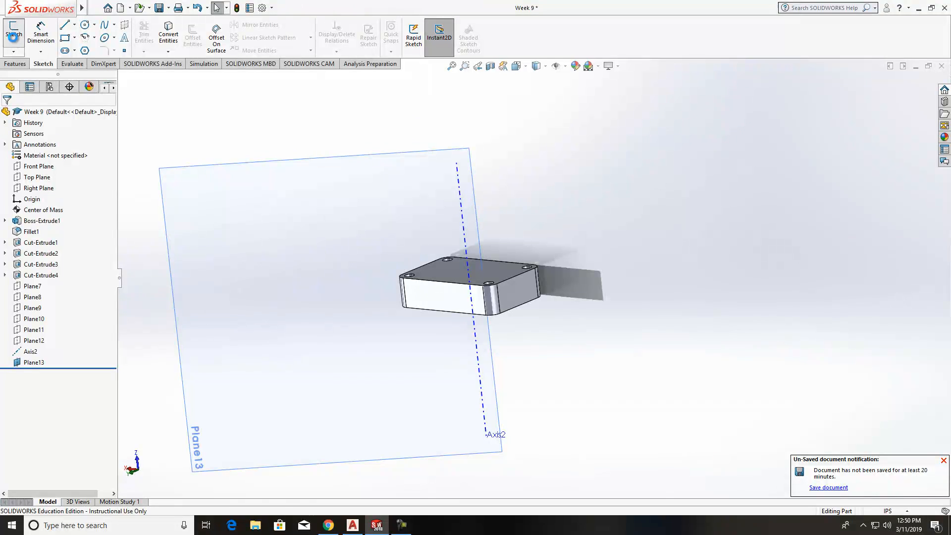
{"action": "left_click", "coordinate": [389, 159]}
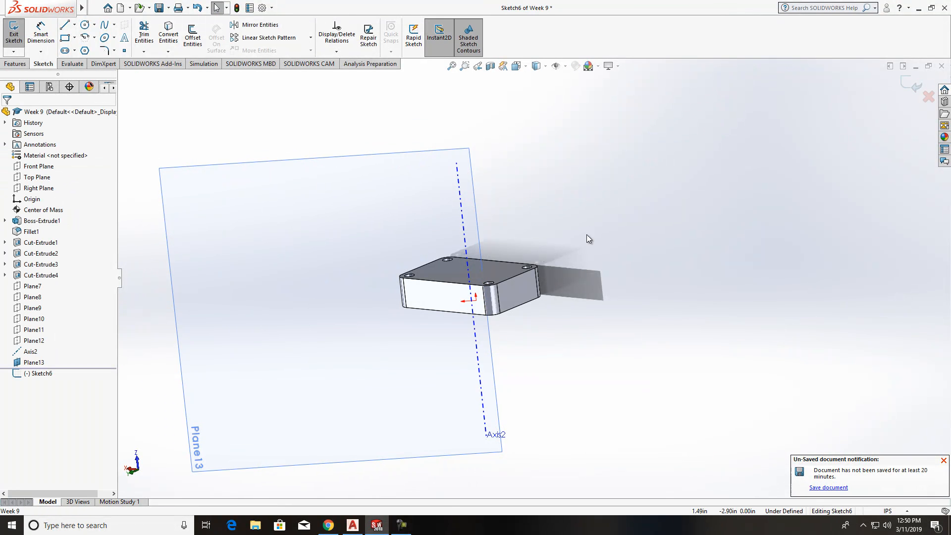
{"action": "middle_click_drag", "start_coordinate": [484, 206], "coordinate": [466, 194]}
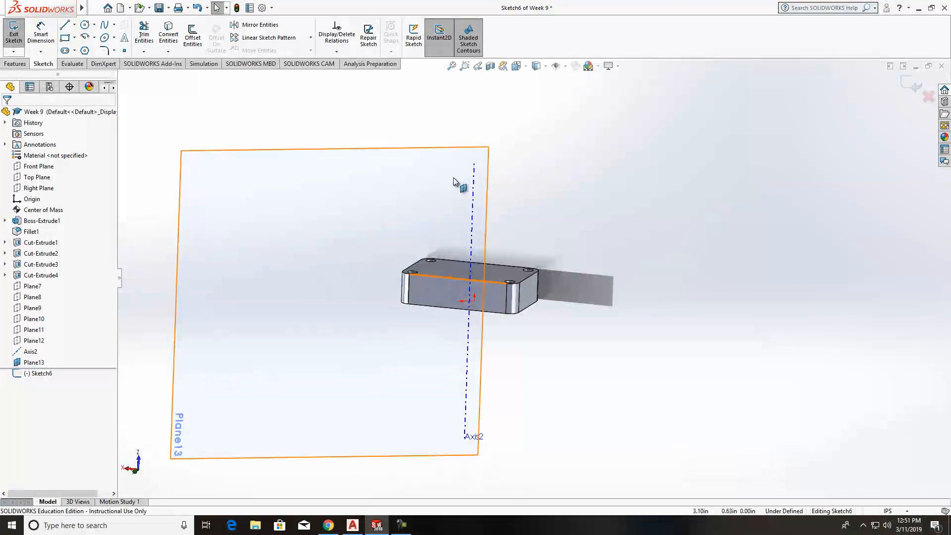
{"action": "middle_click_drag", "start_coordinate": [429, 204], "coordinate": [497, 124]}
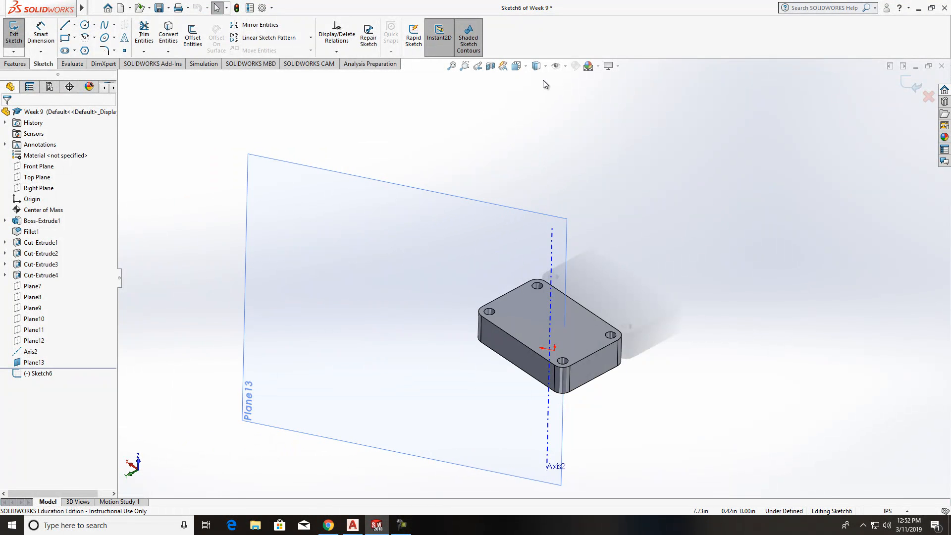
Orient the view normal to the sketch plane using the Normal To view.
{"action": "left_click", "coordinate": [519, 66]}
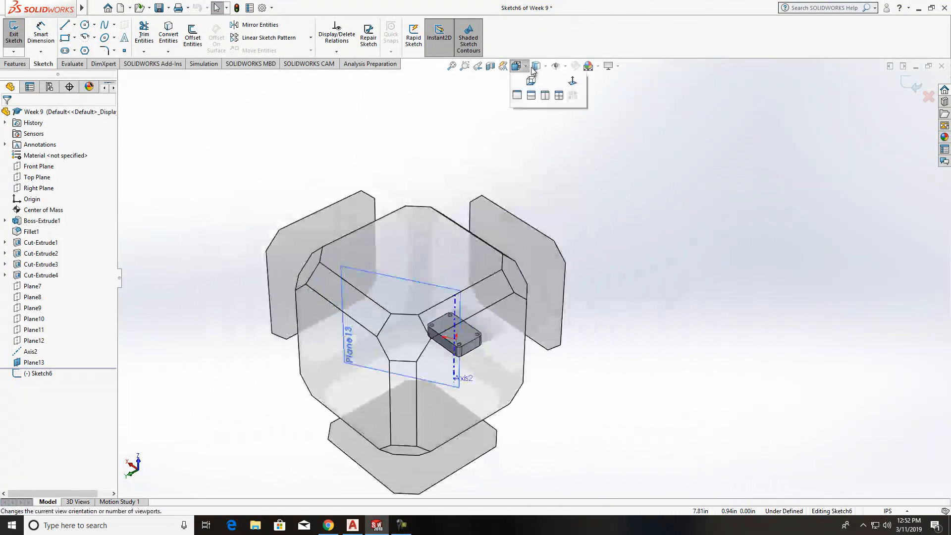
{"action": "left_click", "coordinate": [526, 68]}
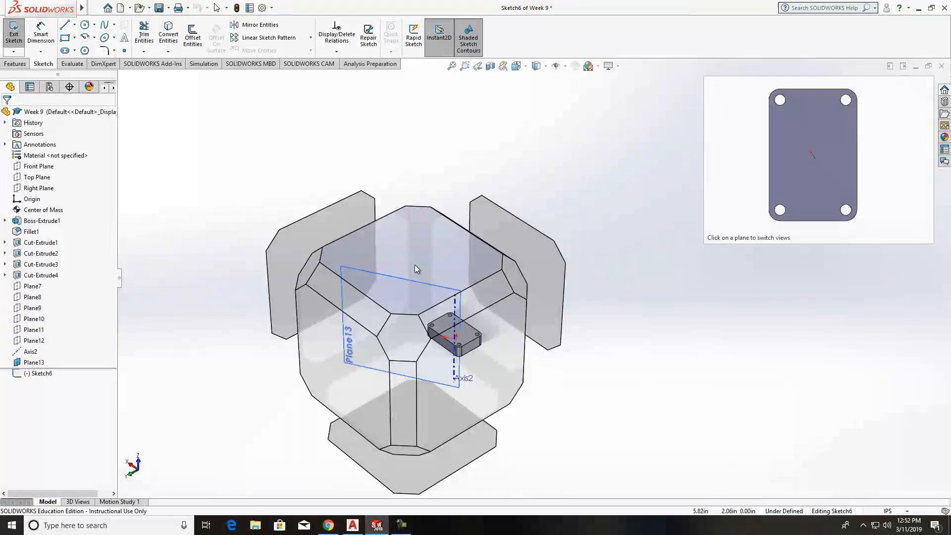
{"action": "left_click", "coordinate": [526, 68]}
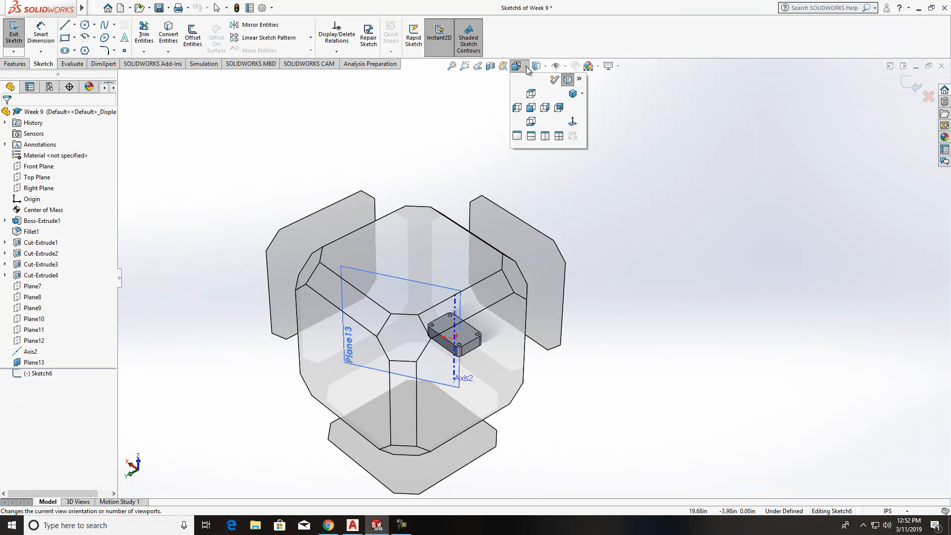
{"action": "mouse_move", "coordinate": [524, 69]}
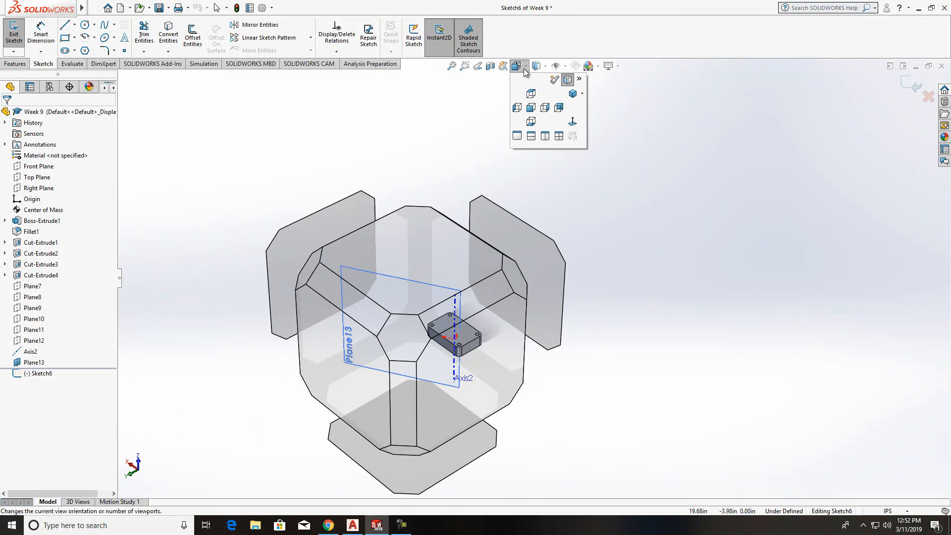
{"action": "left_click", "coordinate": [573, 122]}
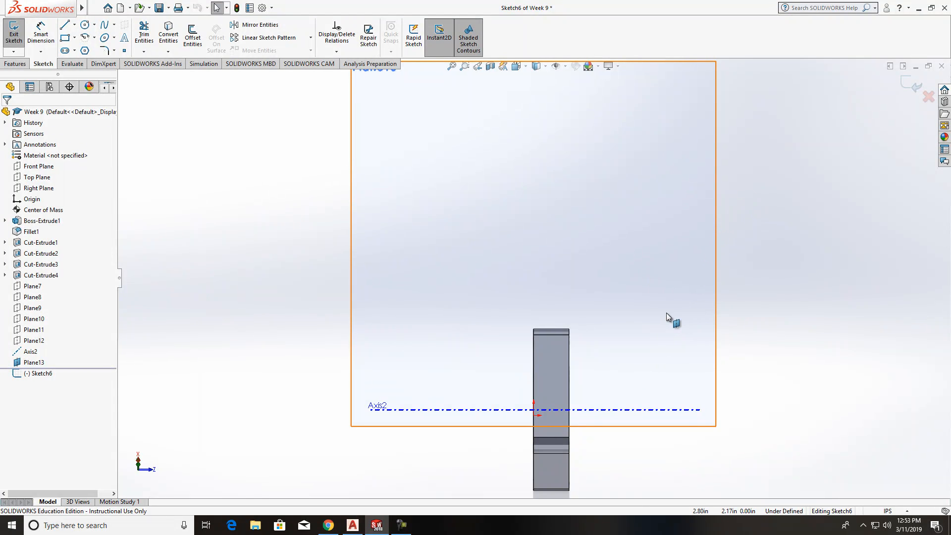
{"action": "scroll", "coordinate": [619, 317], "scroll_direction": "down", "scroll_amount": 2}
{"action": "scroll", "coordinate": [618, 317], "scroll_direction": "up", "scroll_amount": 4}
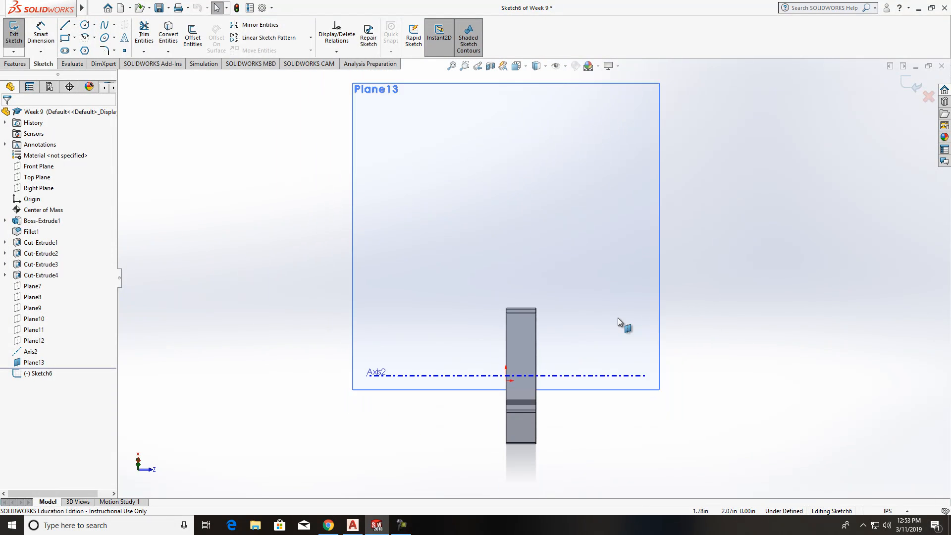
{"action": "left_click", "coordinate": [526, 69]}
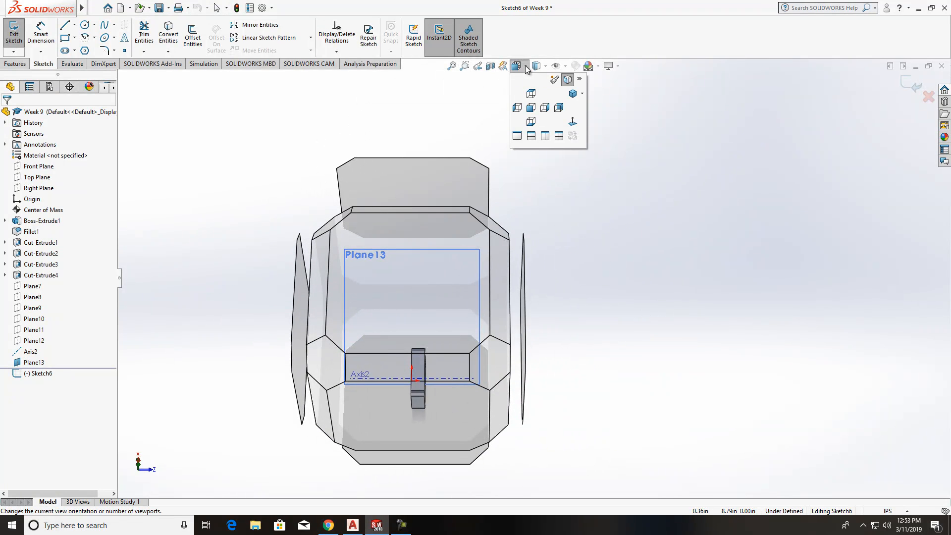
{"action": "left_click", "coordinate": [526, 69]}
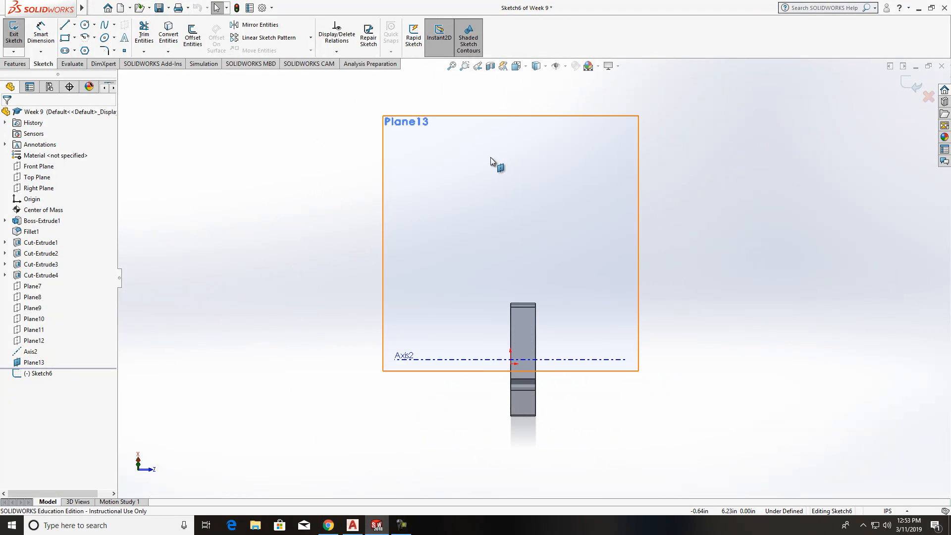
{"action": "scroll", "coordinate": [556, 410], "scroll_direction": "down", "scroll_amount": 3}
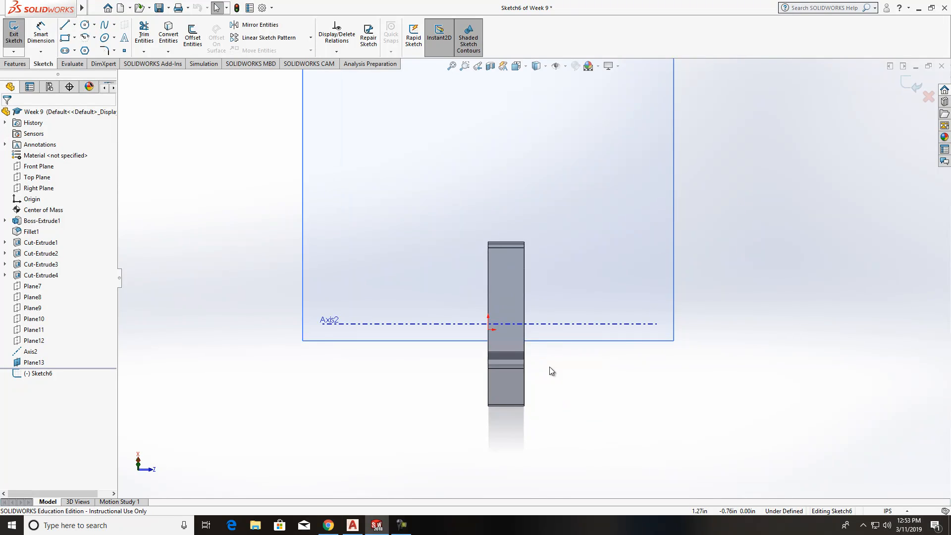
{"action": "scroll", "coordinate": [530, 330], "scroll_direction": "up", "scroll_amount": 1}
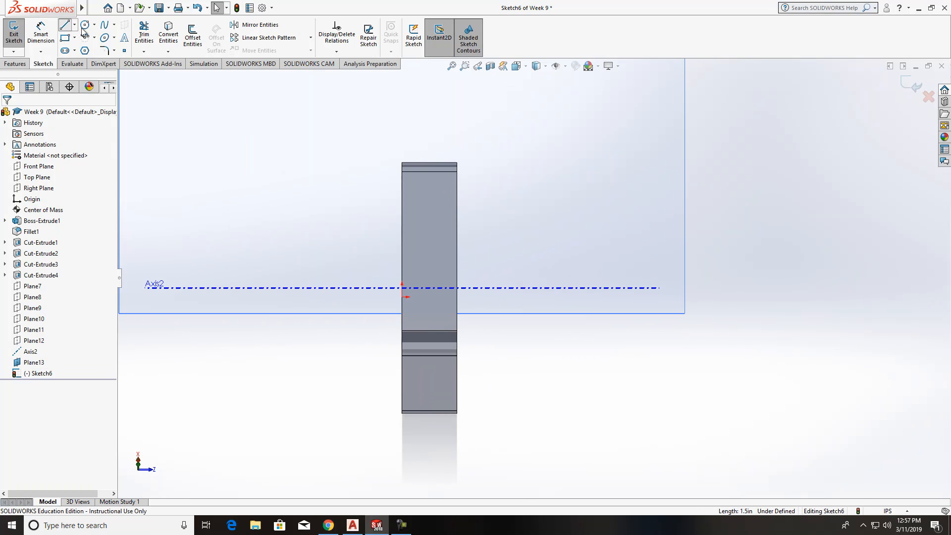
Sketch a vertical line about 2.57 in long, starting where Axis2 crosses the block's top face and running along that face.
{"action": "left_click", "coordinate": [66, 29]}
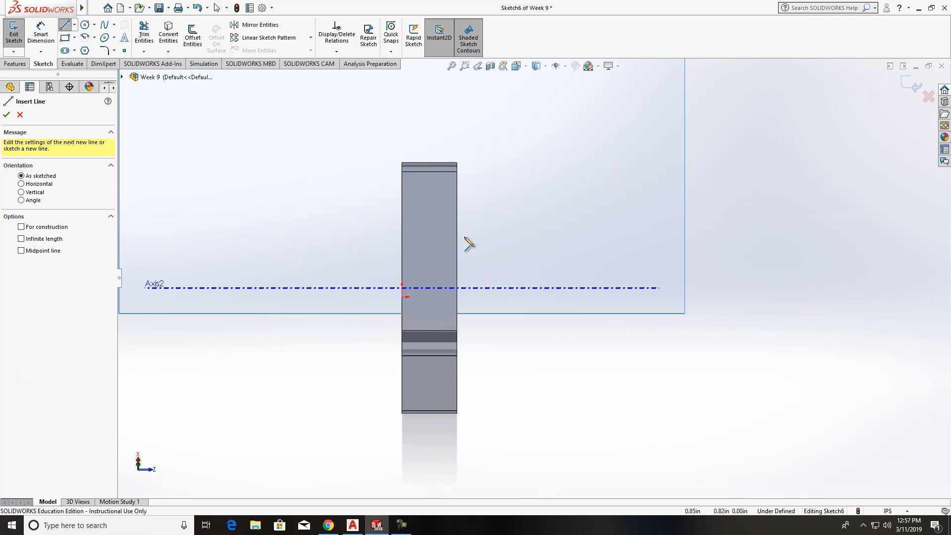
{"action": "left_click", "coordinate": [457, 288]}
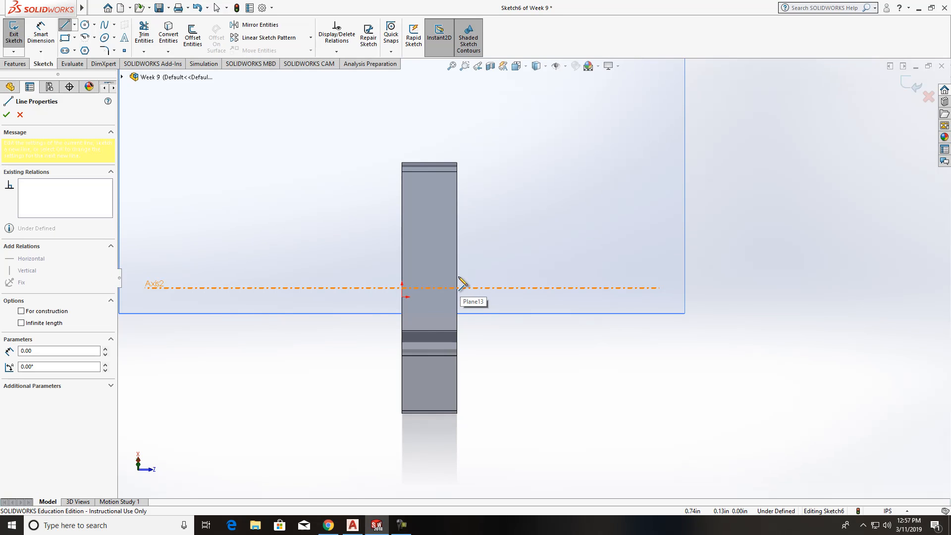
{"action": "double_click", "coordinate": [456, 250]}
{"action": "left_click_drag", "start_coordinate": [456, 250], "coordinate": [457, 100]}
{"action": "key", "text": "Escape"}
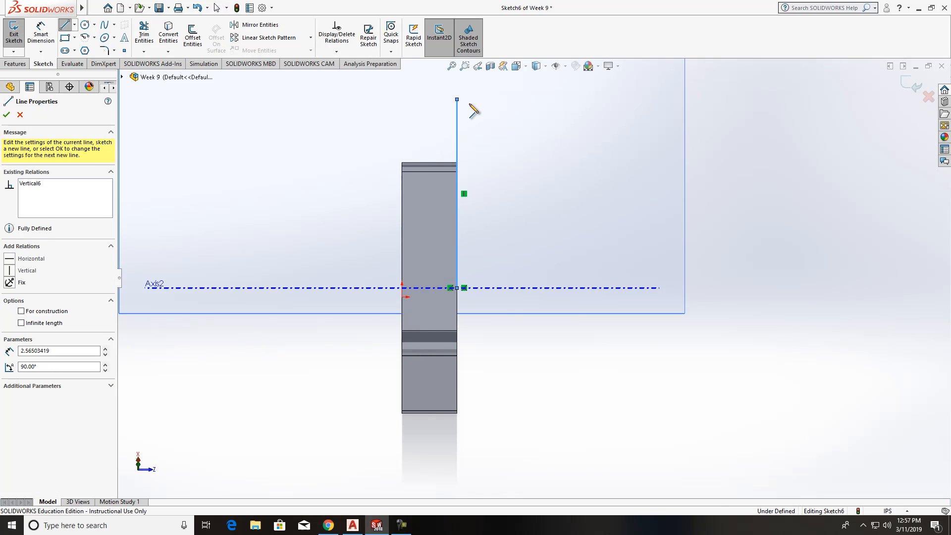
Dimension the vertical line above Axis2 and set its length to 0.75 in.
{"action": "left_click", "coordinate": [41, 35]}
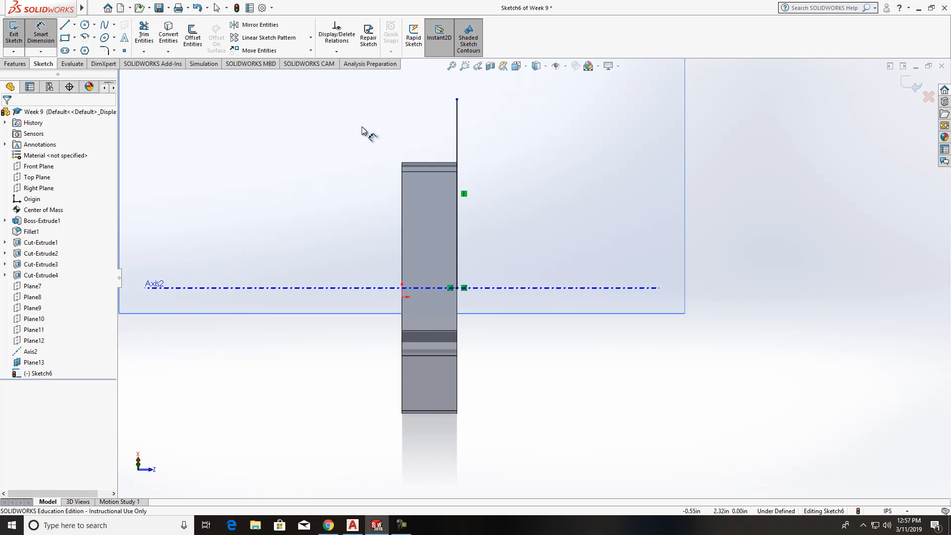
{"action": "left_click", "coordinate": [466, 128]}
{"action": "left_click", "coordinate": [512, 174]}
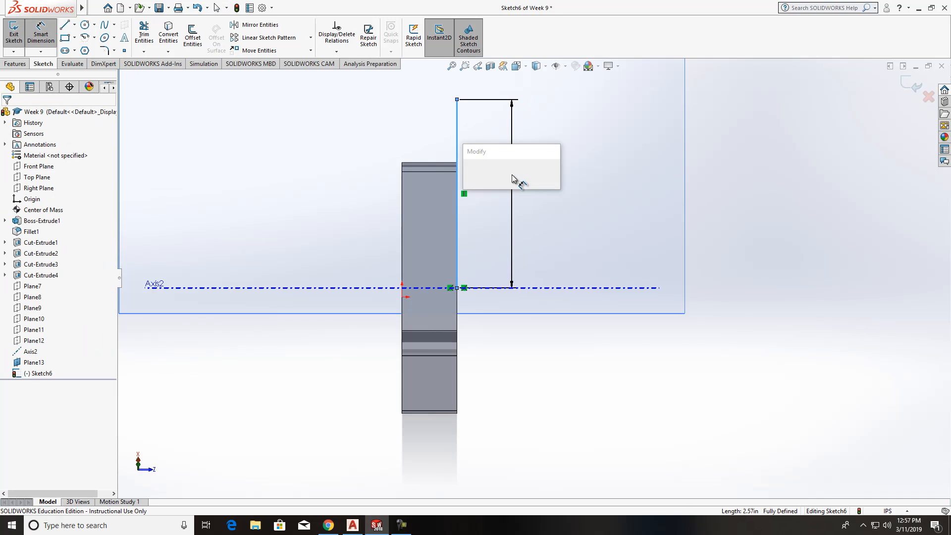
{"action": "type", "text": ".75"}
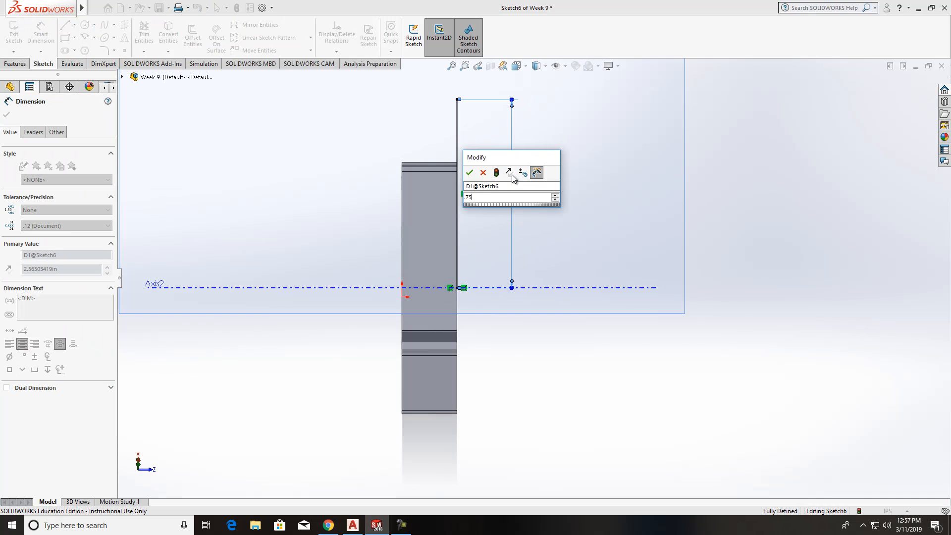
{"action": "key", "text": "Return"}
{"action": "key", "text": "Escape"}
Sketch a horizontal line from the upper end of the vertical line, extending outward away from the block.
{"action": "key", "text": "l"}
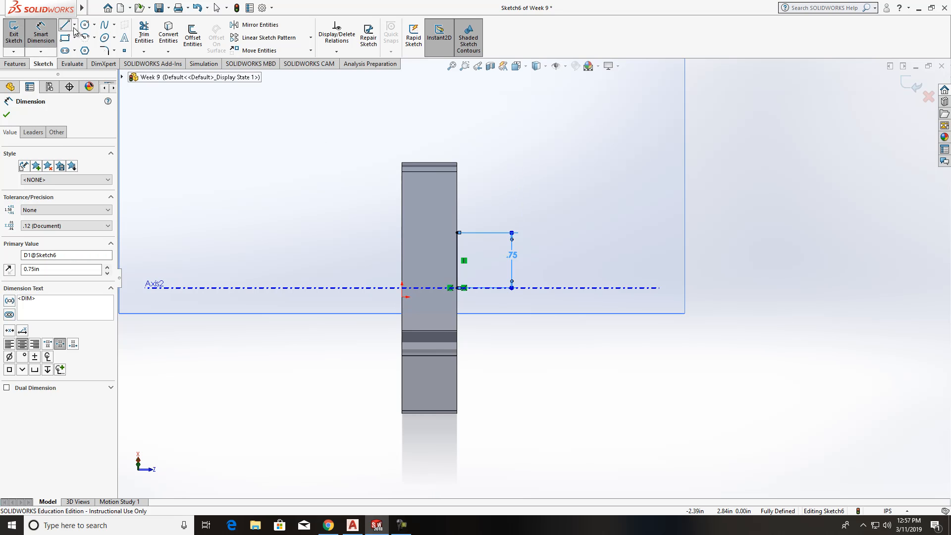
{"action": "left_click", "coordinate": [457, 233]}
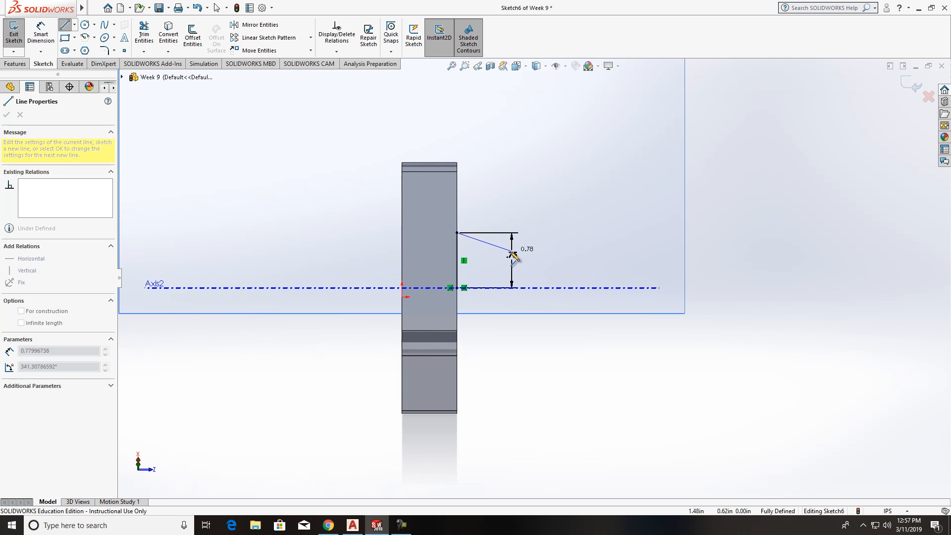
{"action": "left_click", "coordinate": [598, 233]}
{"action": "key", "text": "space"}
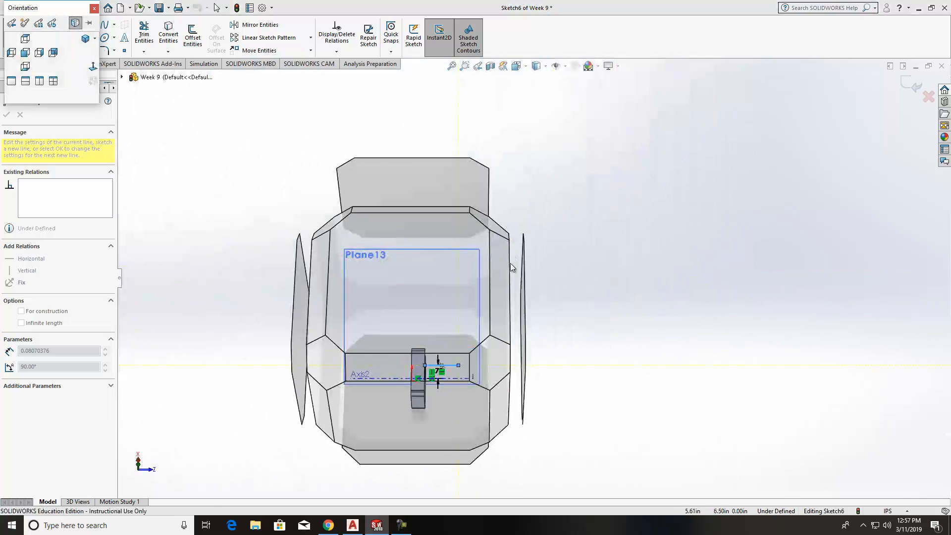
{"action": "key", "text": "Escape"}
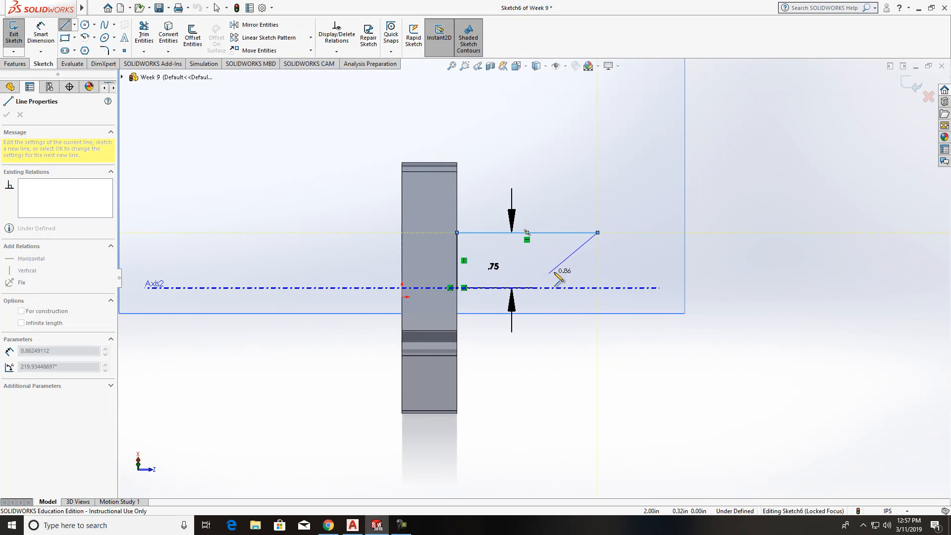
{"action": "right_click", "coordinate": [599, 359]}
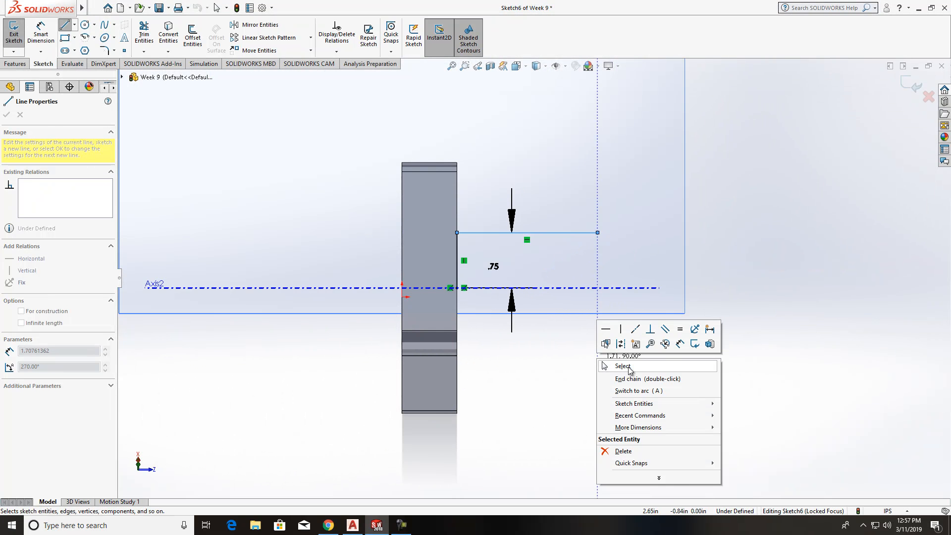
{"action": "mouse_move", "coordinate": [630, 428]}
{"action": "left_click", "coordinate": [733, 145]}
{"action": "key", "text": "Escape"}
{"action": "key", "text": "Escape"}
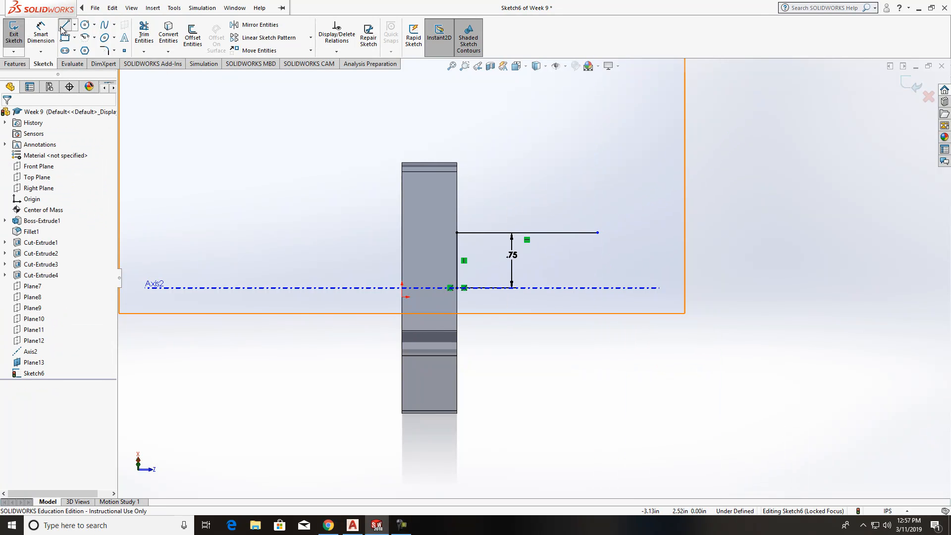
Sketch a vertical line about 2.31 in long down the block's face from the point where Axis2 crosses it.
{"action": "left_click", "coordinate": [63, 27]}
{"action": "left_click", "coordinate": [457, 287]}
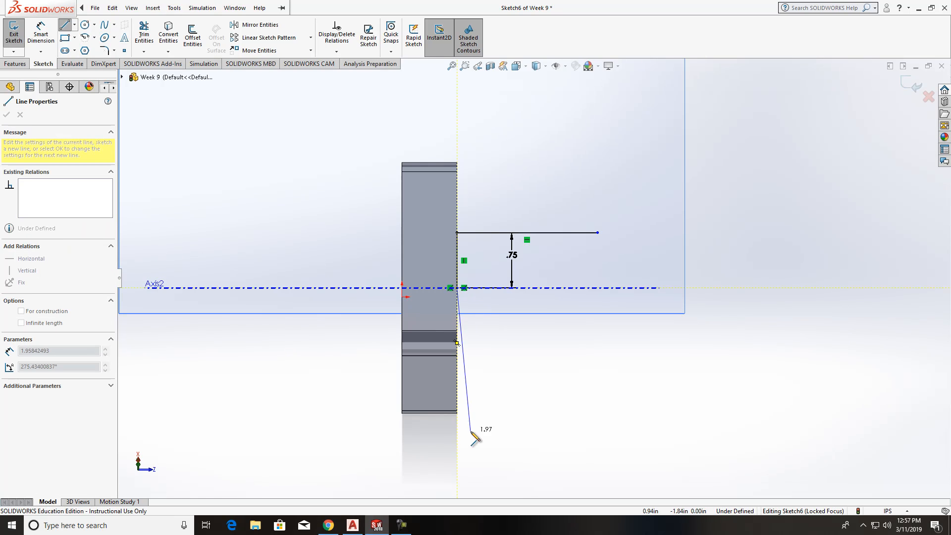
{"action": "left_click", "coordinate": [457, 457]}
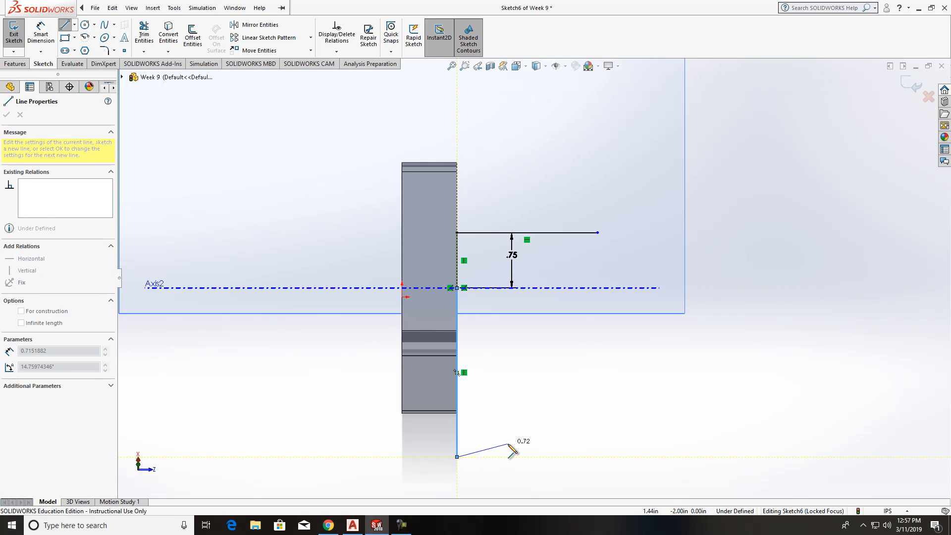
{"action": "key", "text": "Escape"}
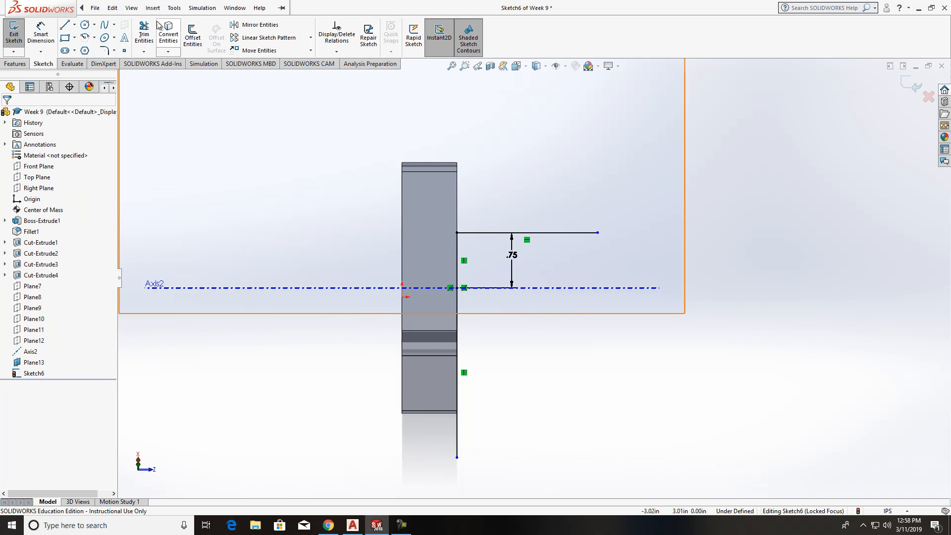
Dimension the vertical line below Axis2 and set its length to 0.75 in.
{"action": "left_click", "coordinate": [40, 35]}
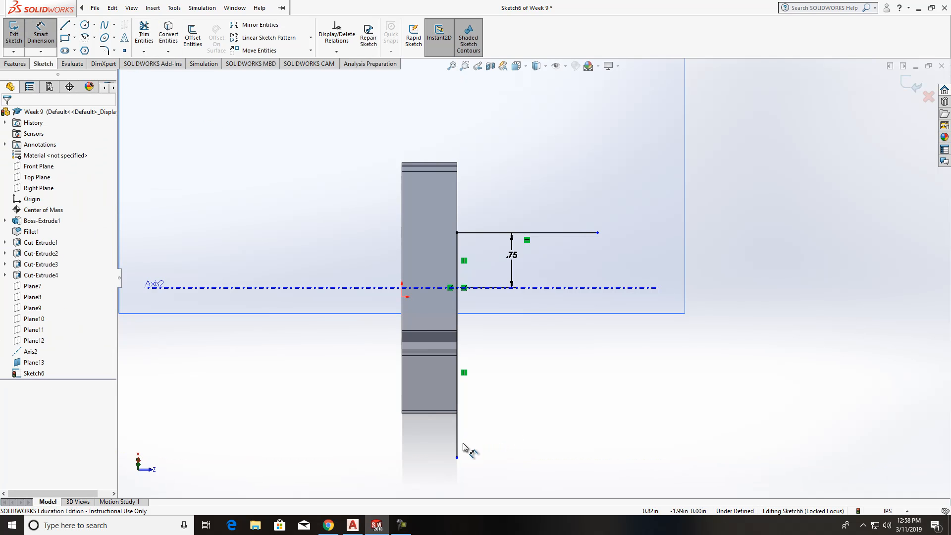
{"action": "left_click", "coordinate": [459, 443]}
{"action": "left_click", "coordinate": [495, 404]}
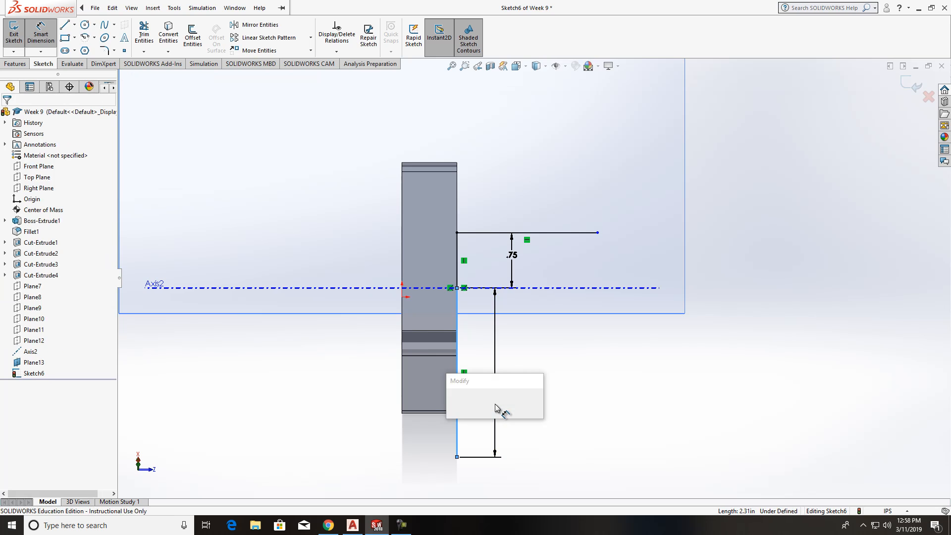
{"action": "type", "text": ".75"}
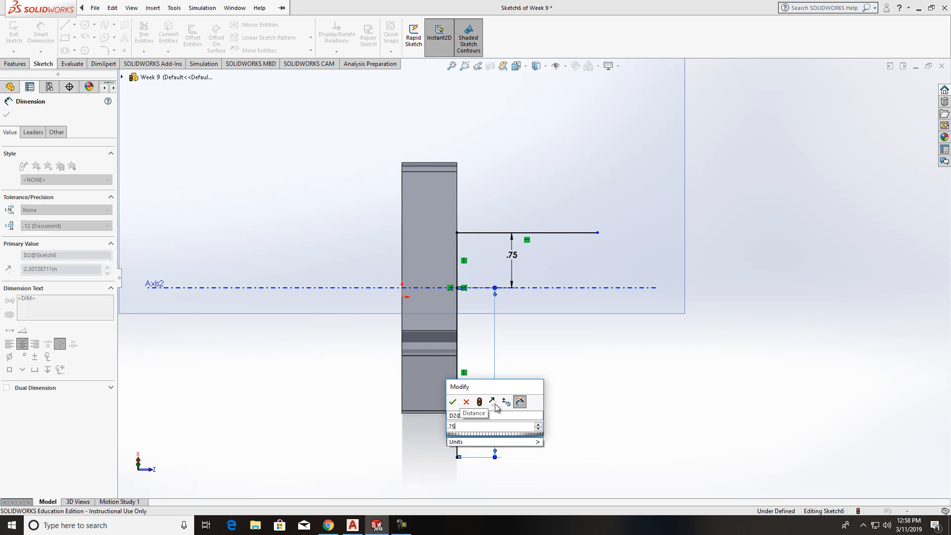
{"action": "key", "text": "Return"}
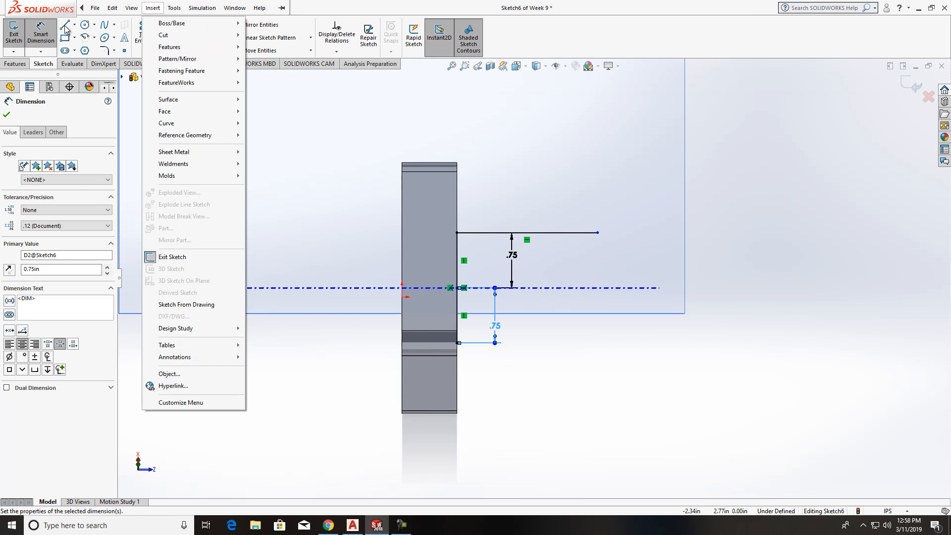
Sketch a horizontal line outward from the lower end of the vertical line and delete the stray slanted segment at its far end.
{"action": "left_click", "coordinate": [65, 26]}
{"action": "left_click", "coordinate": [458, 343]}
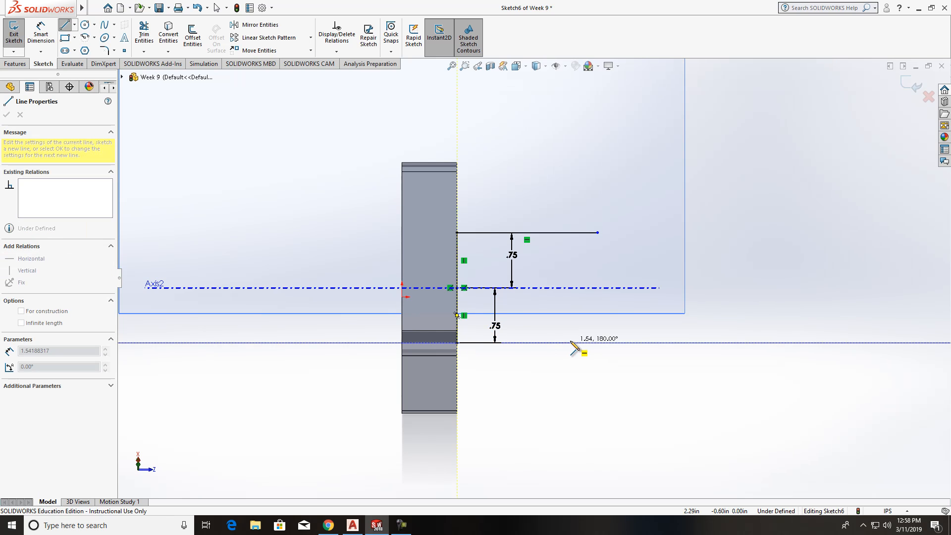
{"action": "left_click", "coordinate": [631, 343]}
{"action": "left_click", "coordinate": [646, 381]}
{"action": "right_click", "coordinate": [681, 386]}
{"action": "left_click", "coordinate": [699, 393]}
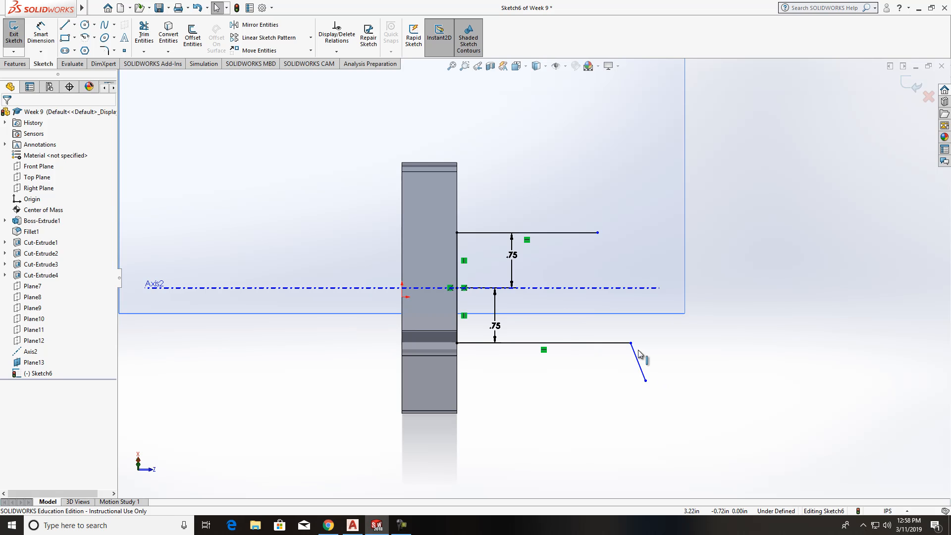
{"action": "left_click", "coordinate": [638, 365]}
{"action": "key", "text": "Delete"}
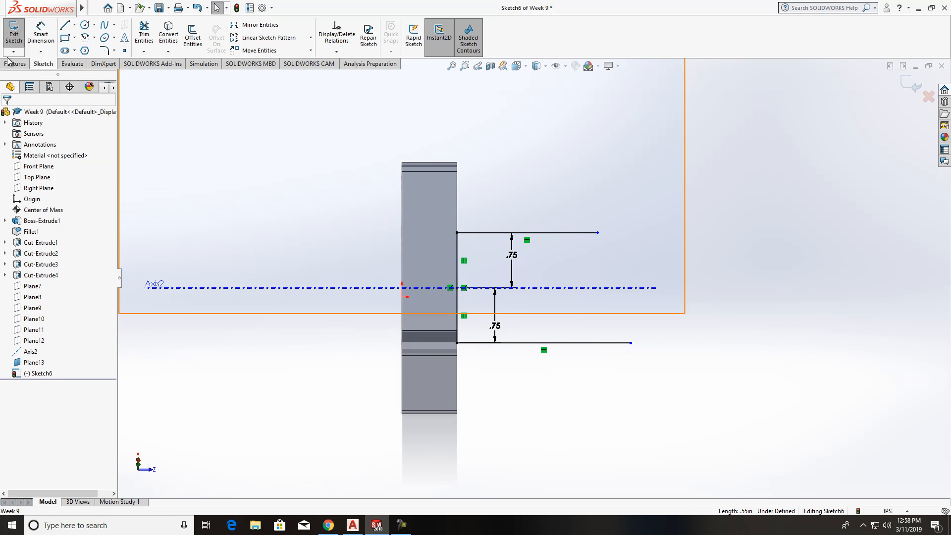
Sketch a horizontal line about 3.92 in long along Axis2, starting at the block's face.
{"action": "left_click", "coordinate": [65, 25]}
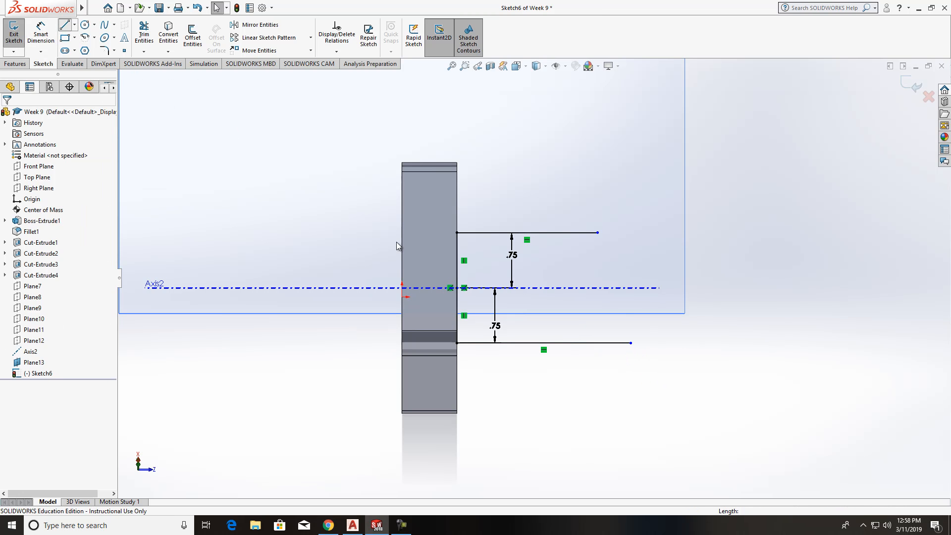
{"action": "left_click", "coordinate": [457, 287]}
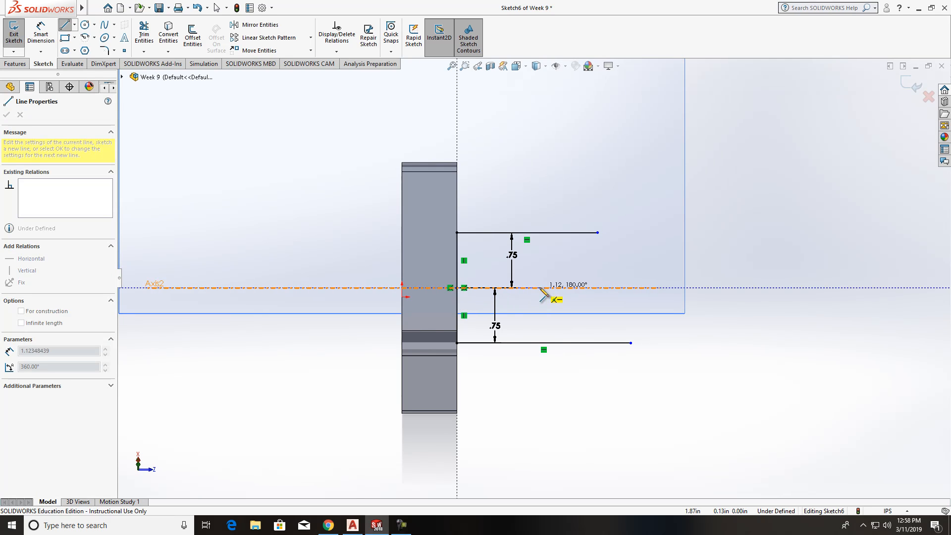
{"action": "left_click", "coordinate": [746, 288]}
{"action": "key", "text": "Escape"}
Dimension the horizontal line on Axis2 and set its length to 0.75 in.
{"action": "left_click", "coordinate": [40, 35]}
{"action": "left_click", "coordinate": [713, 289]}
{"action": "left_click", "coordinate": [633, 326]}
{"action": "type", "text": ".7"}
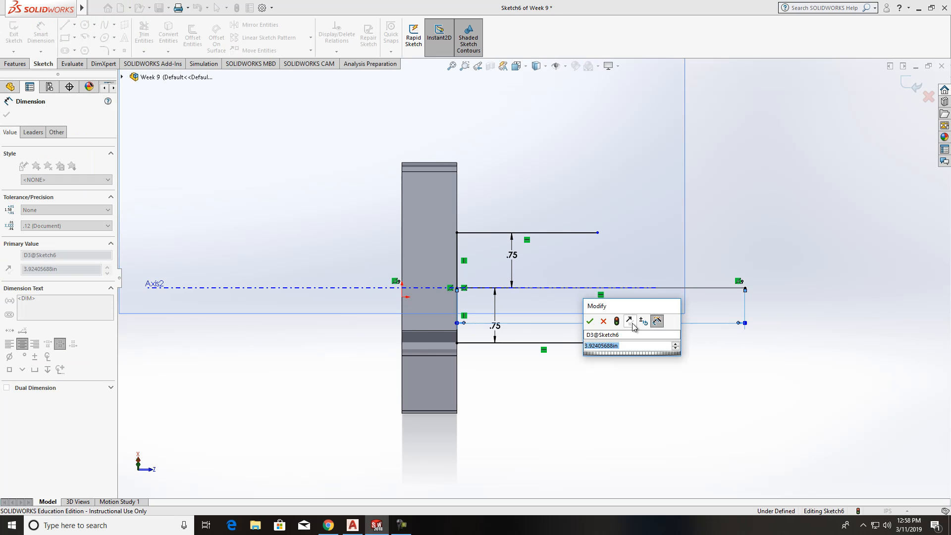
{"action": "type", "text": "5"}
{"action": "key", "text": "Return"}
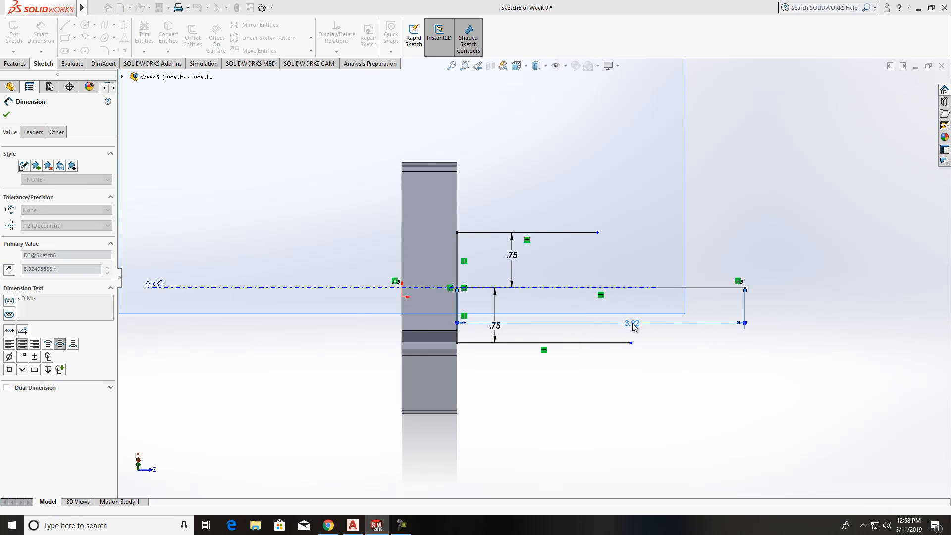
{"action": "key", "text": "Escape"}
Sketch a circle of 0.75 in radius centred on the outer end of the Axis2 line, tangent to the upper horizontal line.
{"action": "left_click", "coordinate": [85, 26]}
{"action": "left_click", "coordinate": [512, 288]}
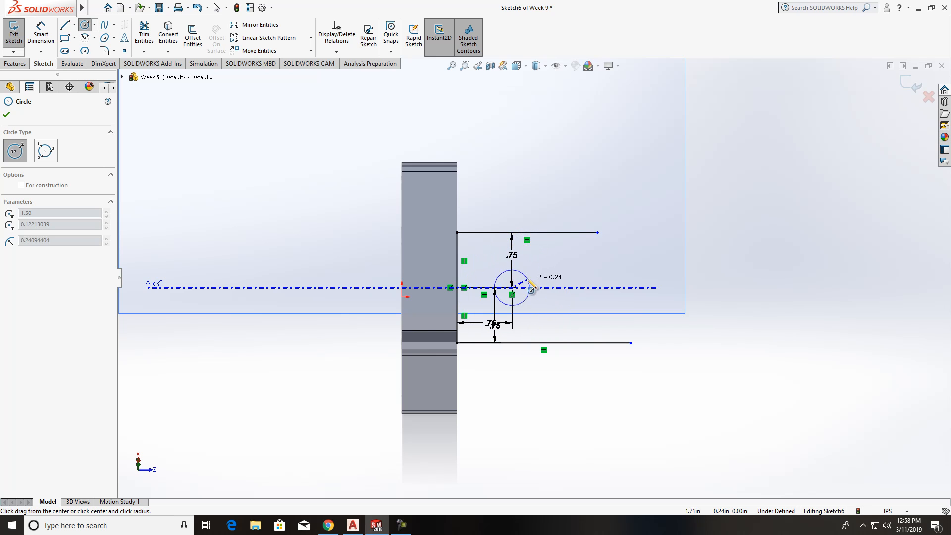
{"action": "left_click", "coordinate": [512, 233]}
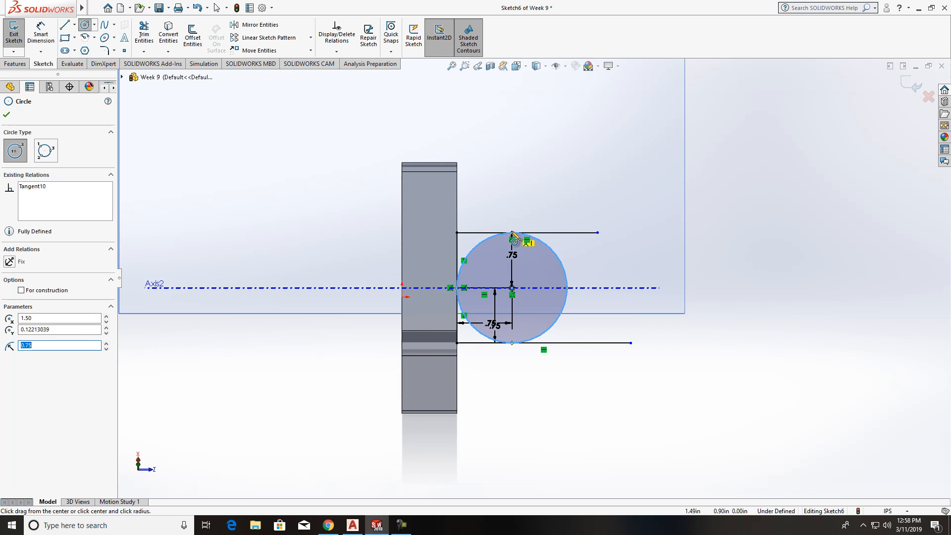
{"action": "key", "text": "Escape"}
Power-trim both horizontal lines beyond the circle and the circle's block-side arcs, leaving a closed profile with a rounded end.
{"action": "left_click", "coordinate": [144, 32]}
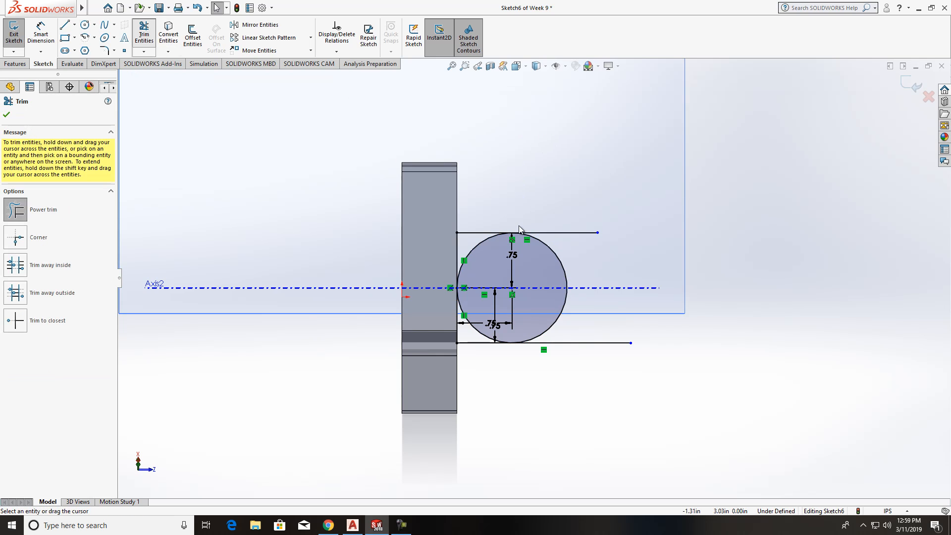
{"action": "left_click", "coordinate": [15, 211]}
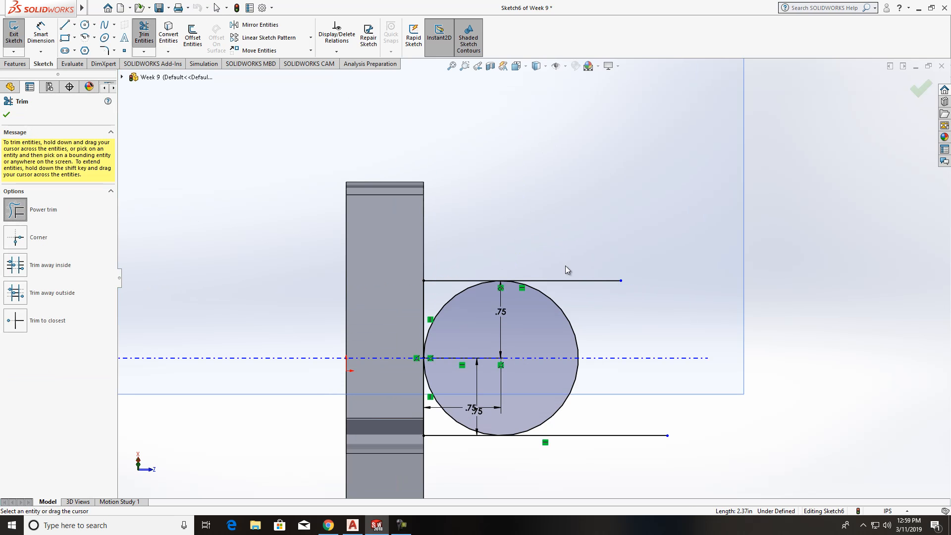
{"action": "left_click_drag", "start_coordinate": [578, 272], "coordinate": [593, 294]}
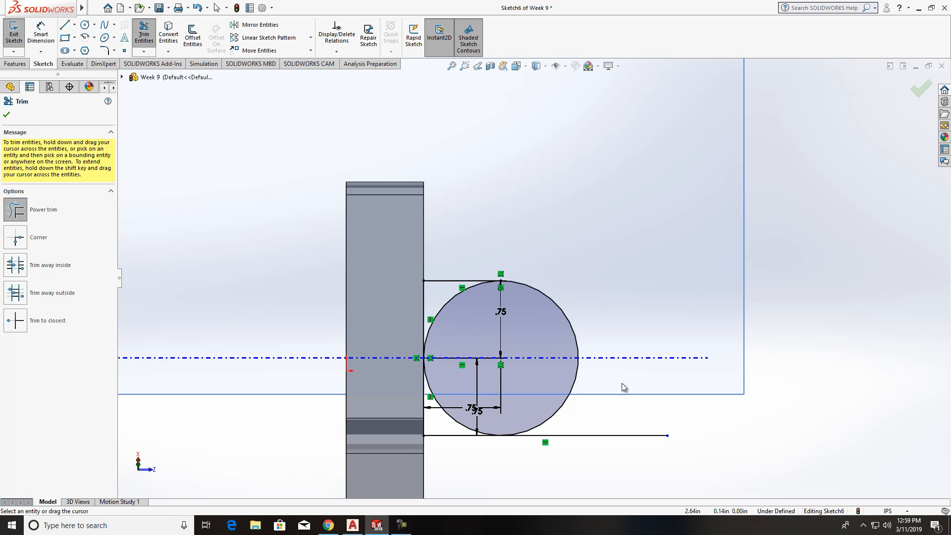
{"action": "left_click_drag", "start_coordinate": [613, 421], "coordinate": [567, 449]}
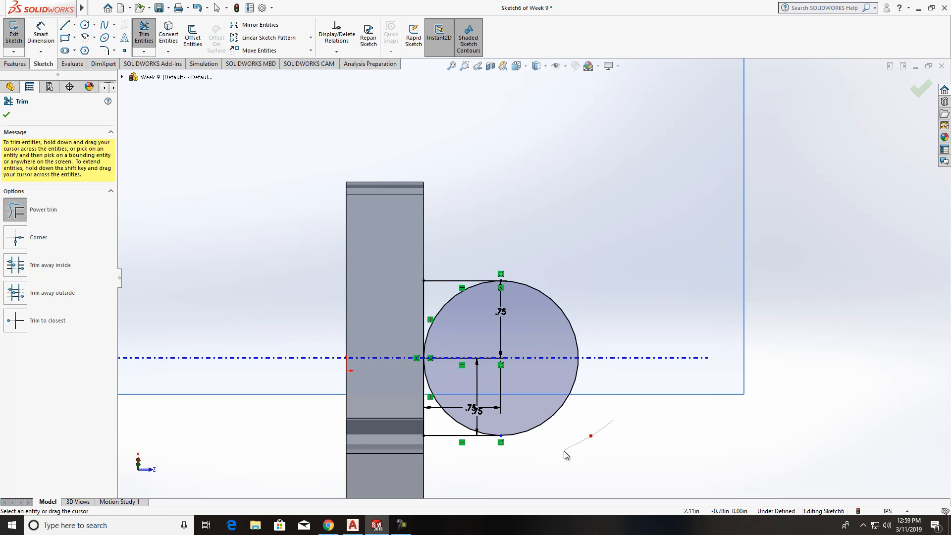
{"action": "left_click_drag", "start_coordinate": [468, 315], "coordinate": [442, 296]}
{"action": "left_click_drag", "start_coordinate": [467, 413], "coordinate": [455, 423]}
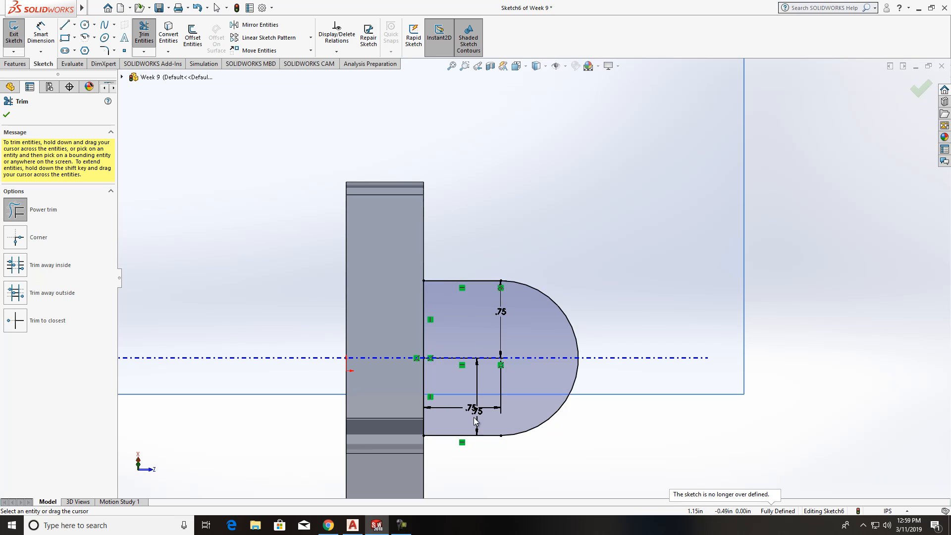
{"action": "right_click", "coordinate": [604, 199]}
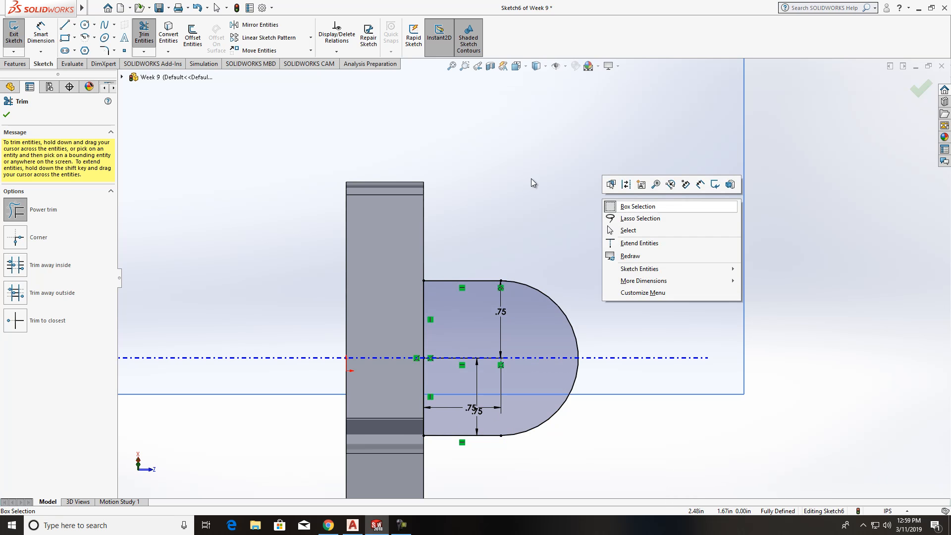
{"action": "left_click", "coordinate": [527, 145]}
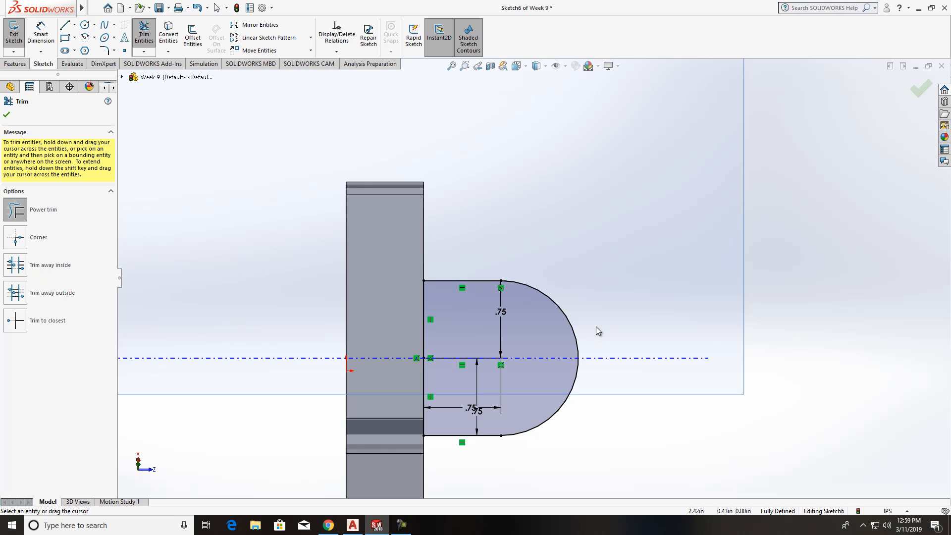
Sketch a circle of about 0.42 in radius inside the profile, concentric with the rounded end.
{"action": "left_click", "coordinate": [86, 25]}
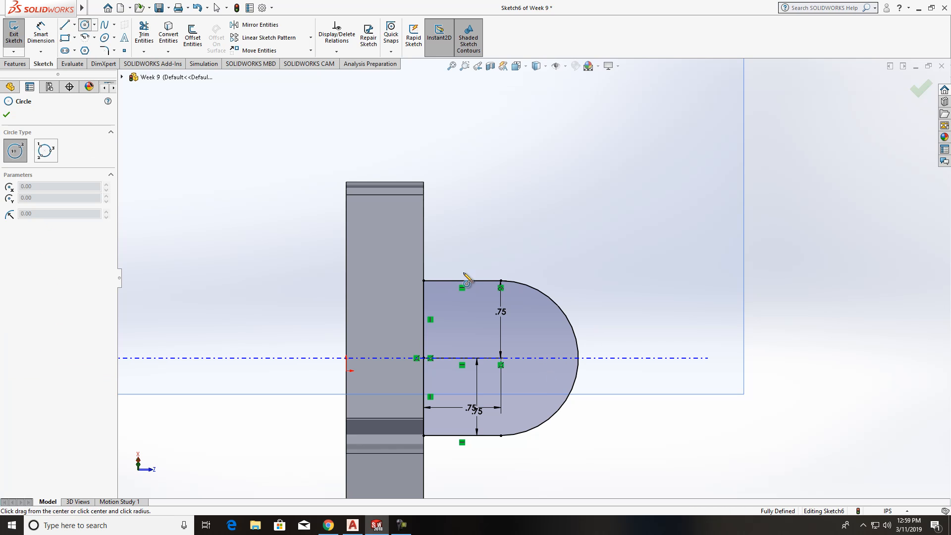
{"action": "left_click", "coordinate": [500, 357]}
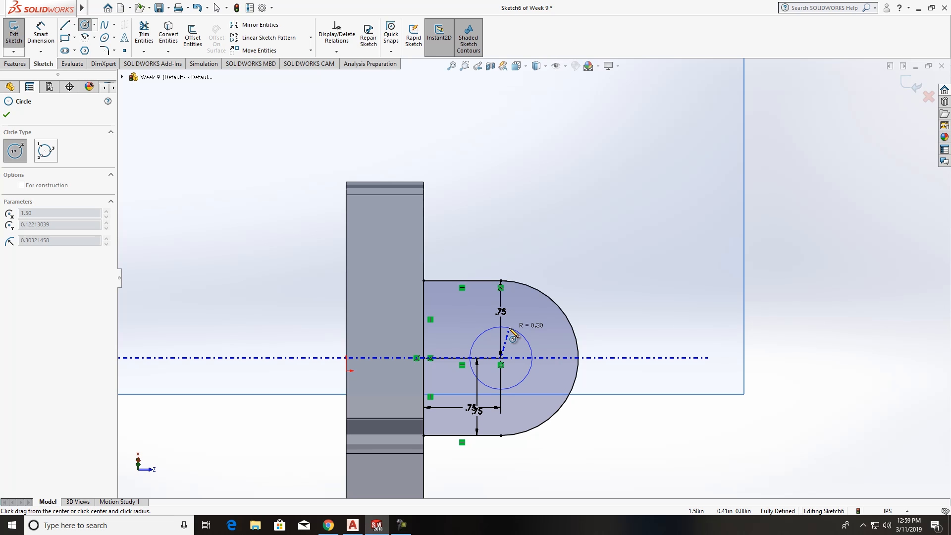
{"action": "left_click", "coordinate": [532, 327]}
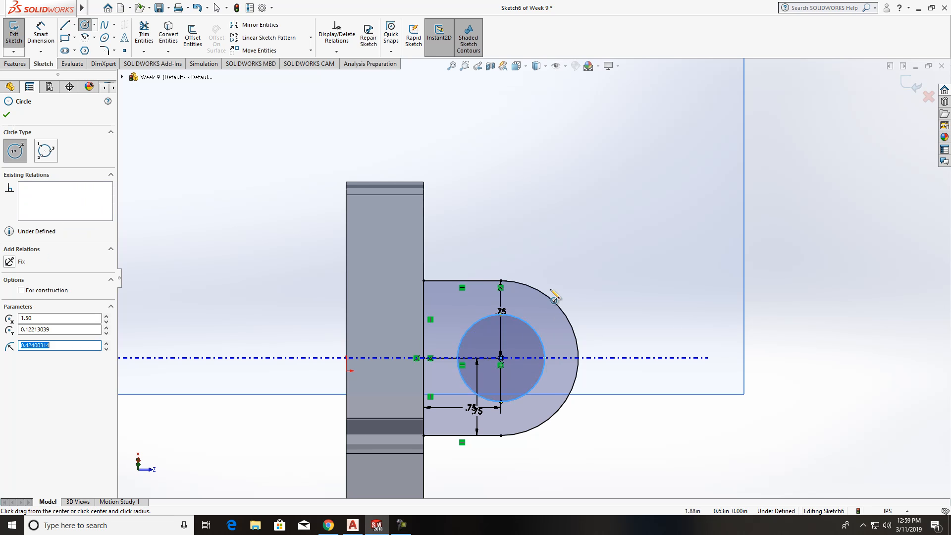
Dimension the inner circle of the tab profile and set its diameter to 0.75 in.
{"action": "left_click", "coordinate": [41, 34]}
{"action": "left_click", "coordinate": [533, 326]}
{"action": "left_click", "coordinate": [588, 276]}
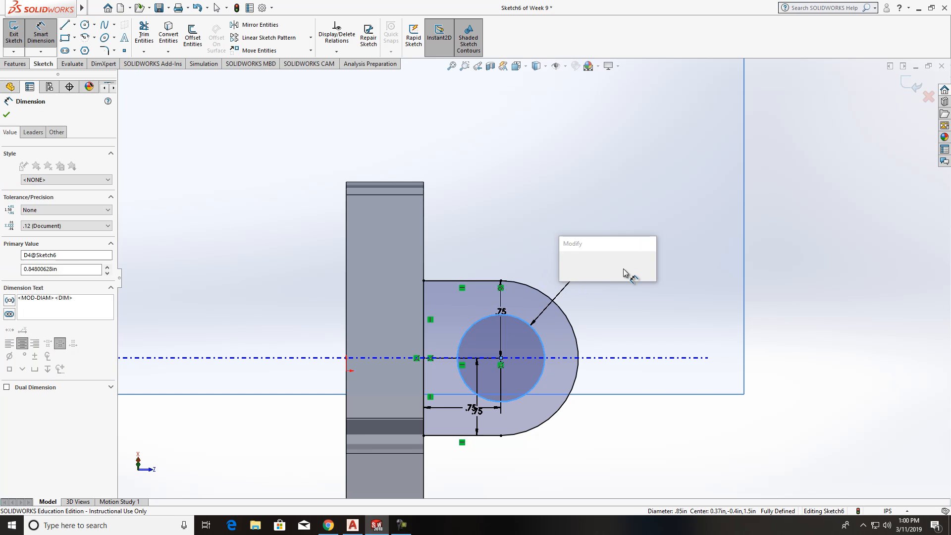
{"action": "type", "text": ".75"}
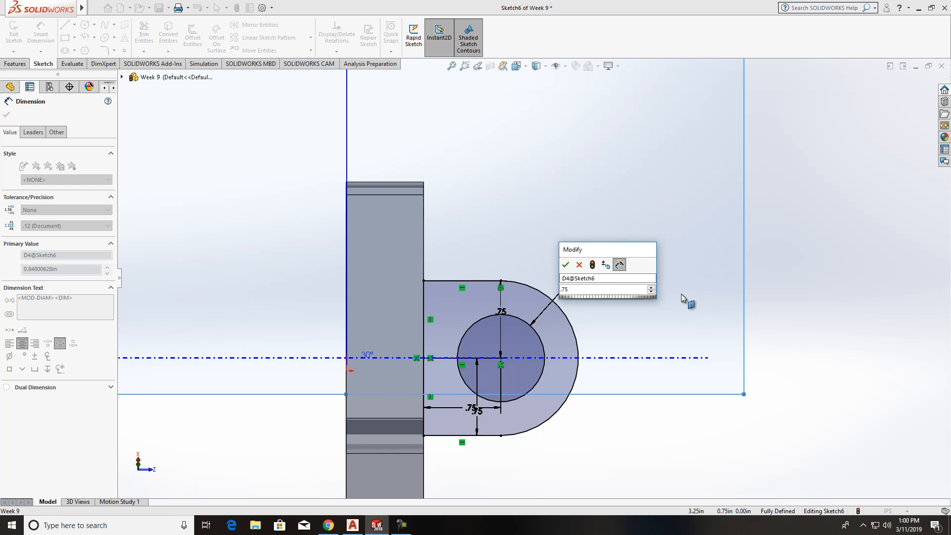
{"action": "key", "text": "Return"}
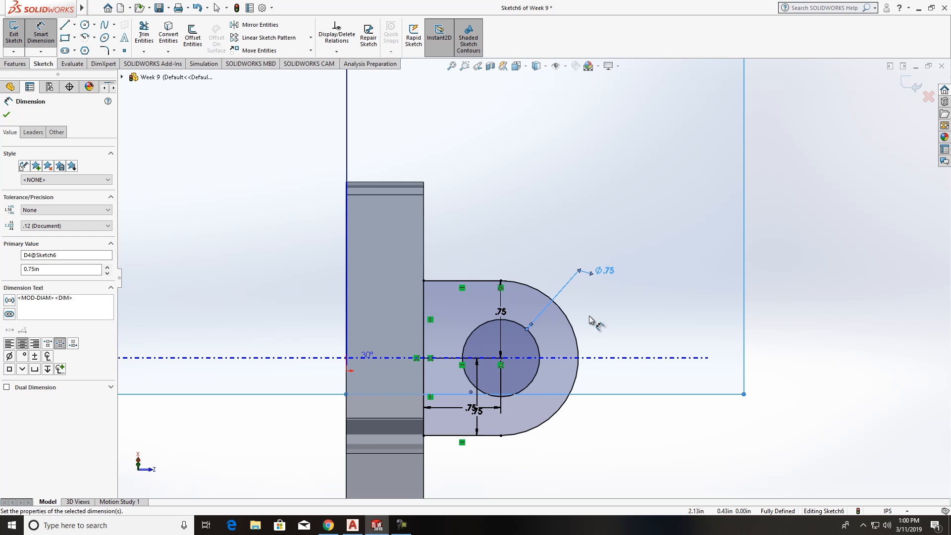
Sketch two corner rectangles, about 0.24 by 0.34 in across the upper horizontal edge and about 0.18 by 0.37 in across the lower one.
{"action": "left_click", "coordinate": [63, 26]}
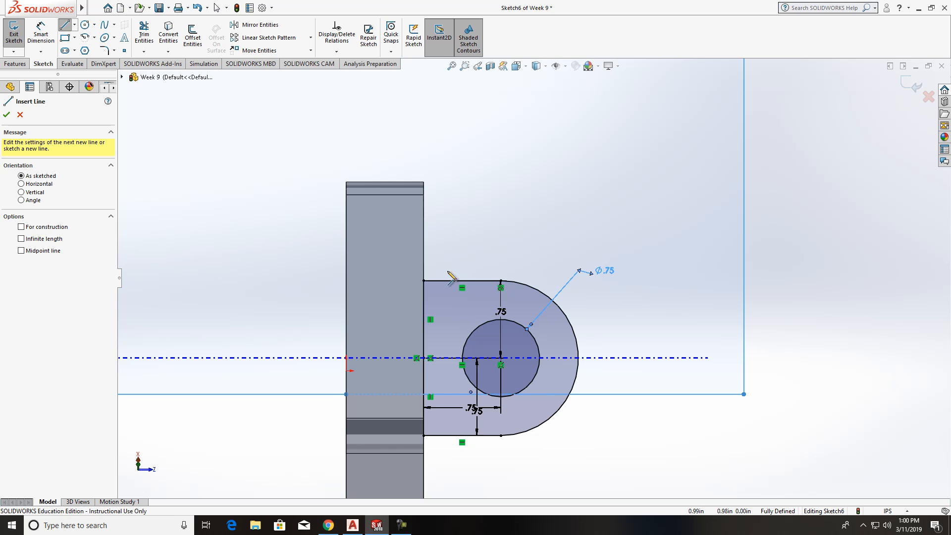
{"action": "left_click", "coordinate": [65, 40]}
{"action": "left_click", "coordinate": [444, 266]}
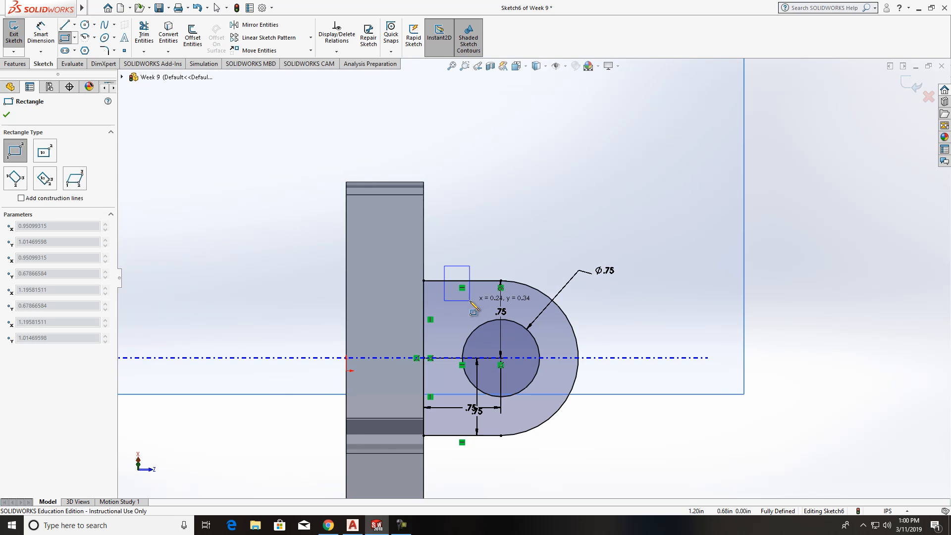
{"action": "left_click", "coordinate": [470, 301]}
{"action": "left_click", "coordinate": [444, 448]}
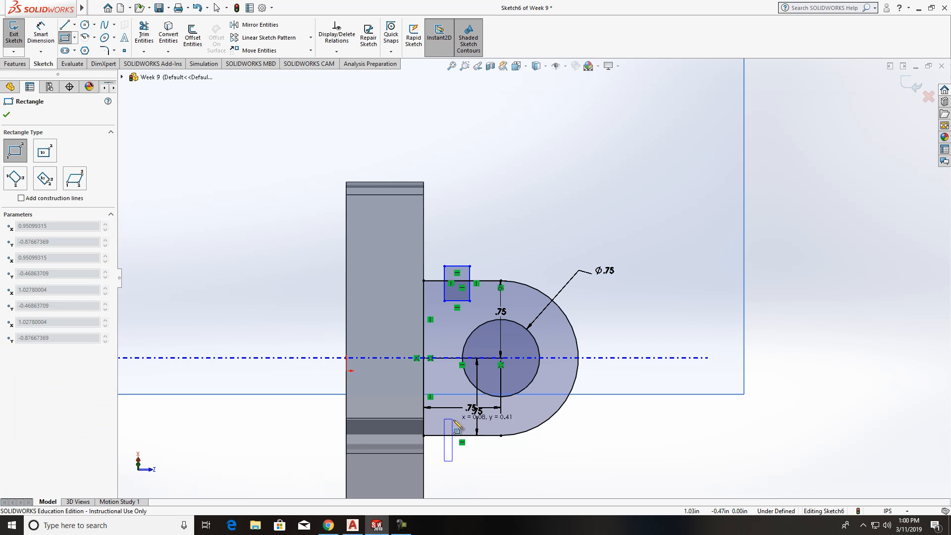
{"action": "left_click", "coordinate": [463, 423]}
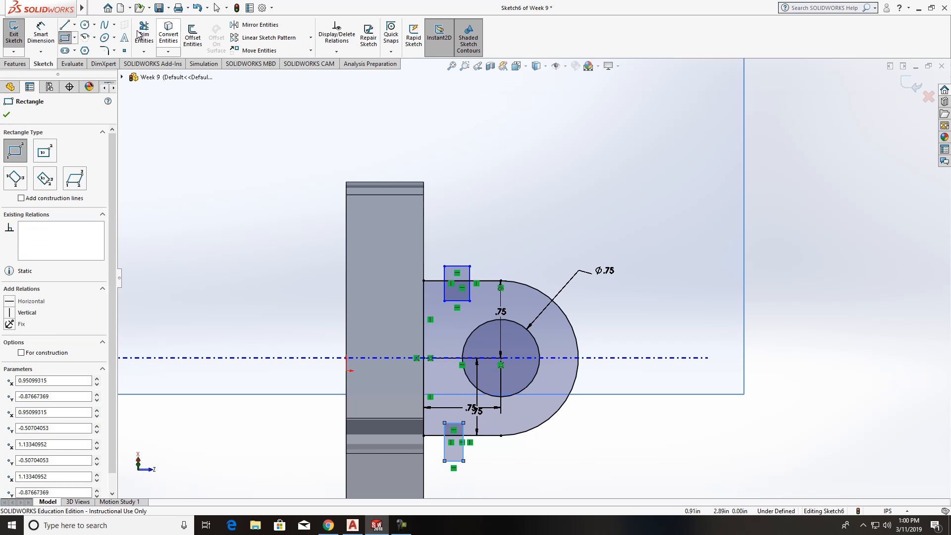
Dimension the upper rectangle's width and set it to 0.25 in.
{"action": "left_click", "coordinate": [41, 35]}
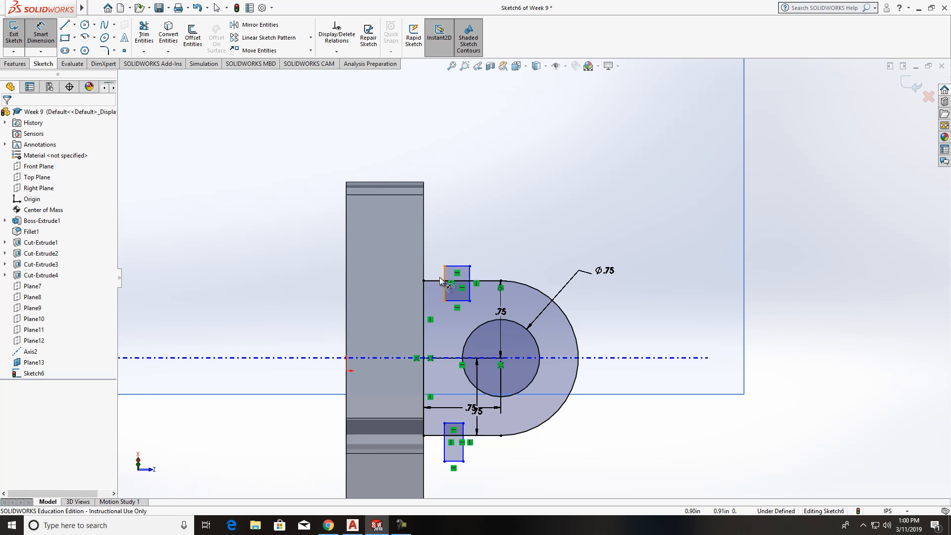
{"action": "left_click", "coordinate": [453, 300]}
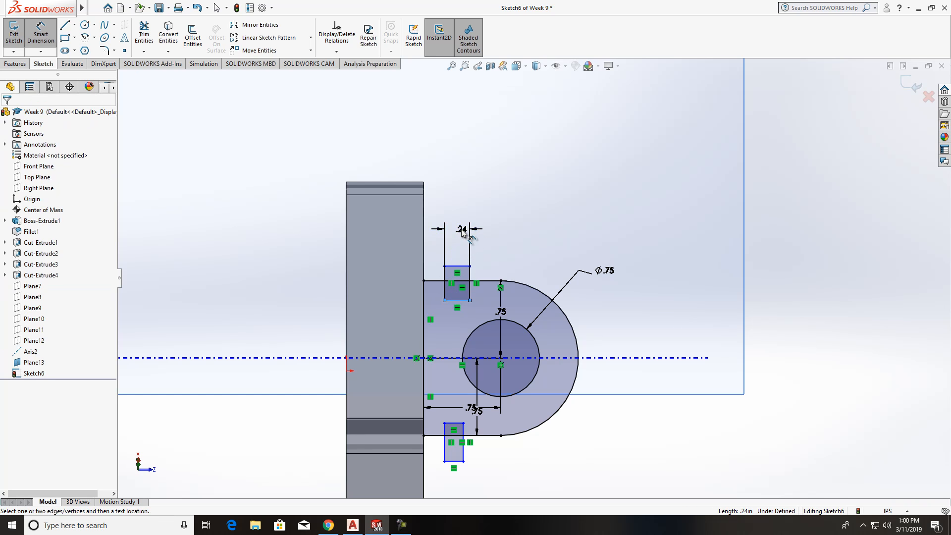
{"action": "left_click", "coordinate": [463, 232]}
{"action": "type", "text": ".25"}
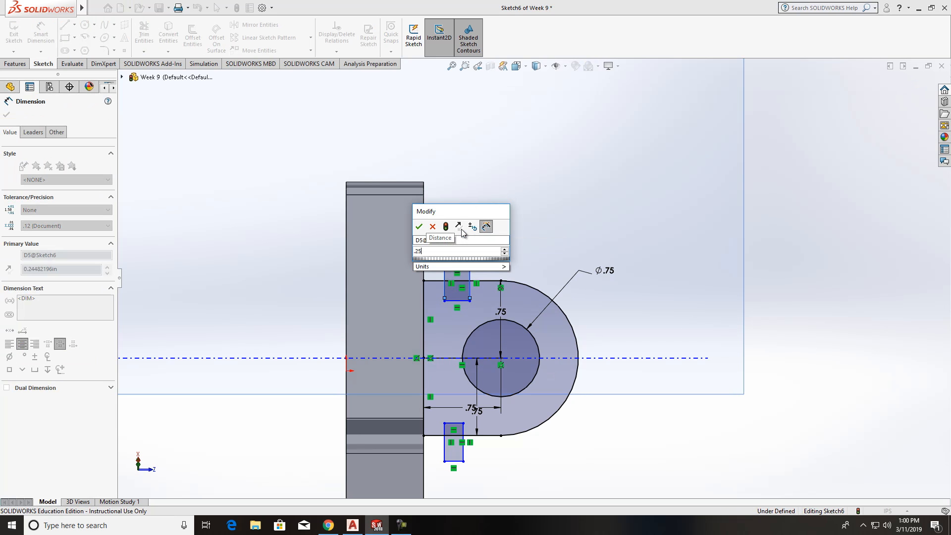
{"action": "left_click", "coordinate": [419, 226]}
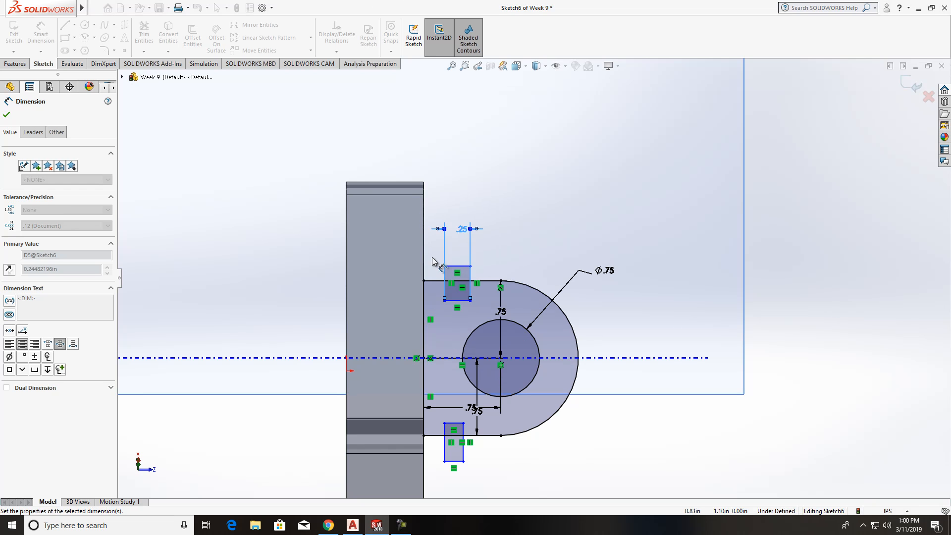
Dimension the upper rectangle's distance from the profile's vertical line at the block and set it to 0.25 in.
{"action": "left_click", "coordinate": [425, 294]}
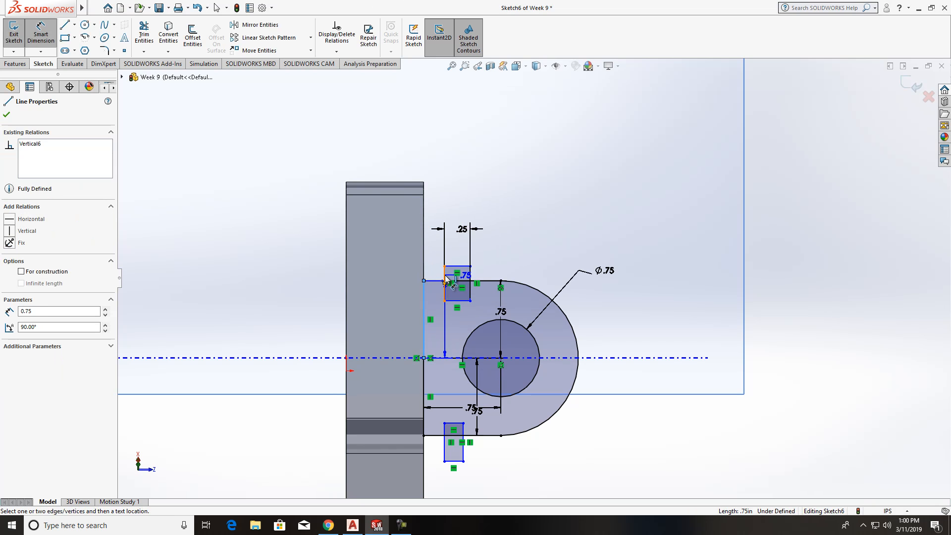
{"action": "left_click", "coordinate": [445, 280]}
{"action": "left_click", "coordinate": [435, 270]}
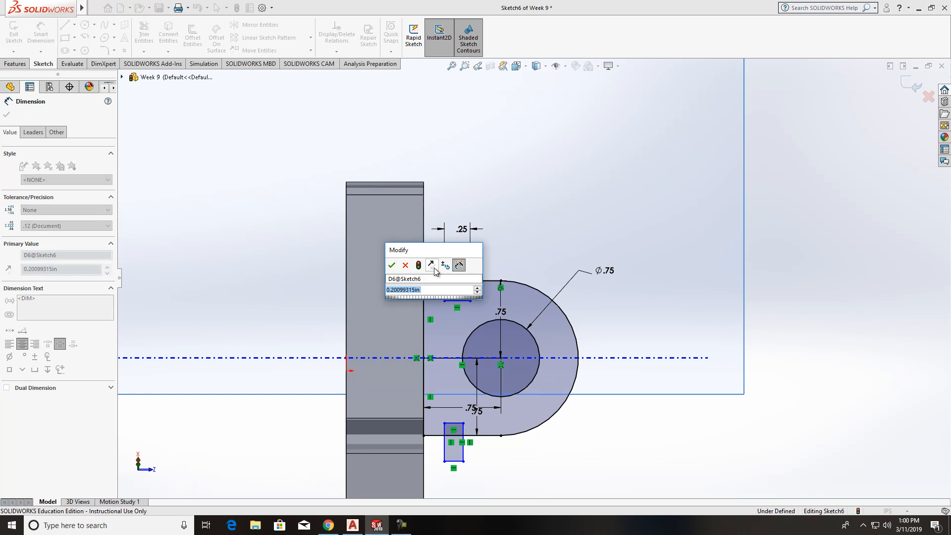
{"action": "type", "text": ".25"}
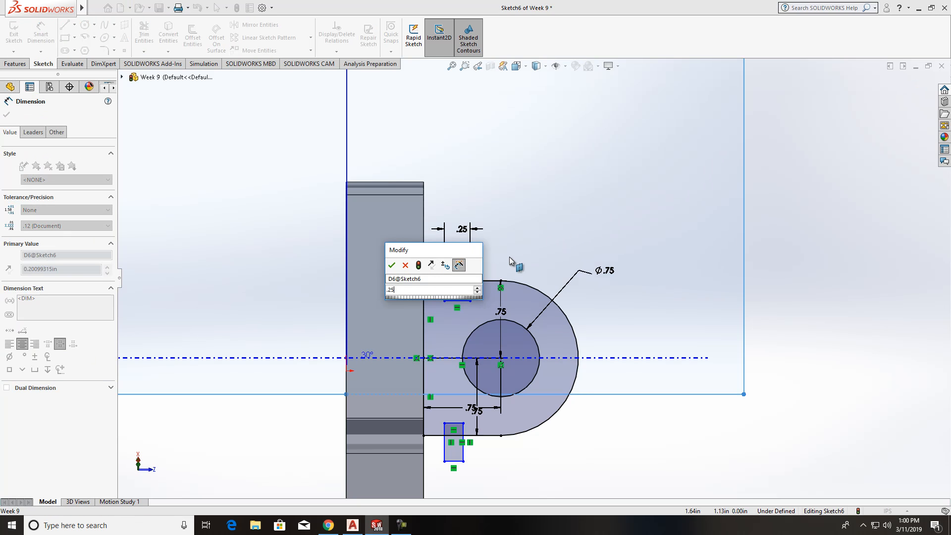
{"action": "left_click", "coordinate": [391, 267]}
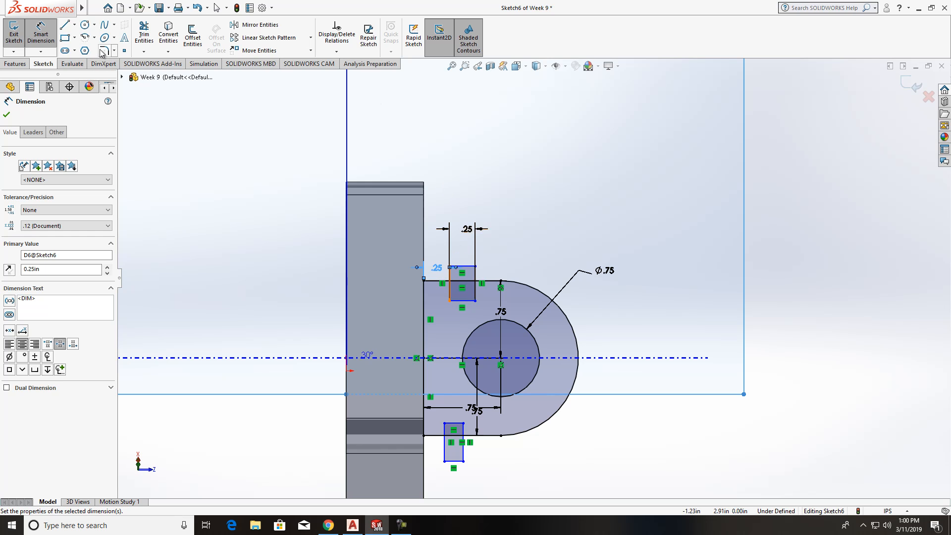
{"action": "left_click", "coordinate": [7, 116]}
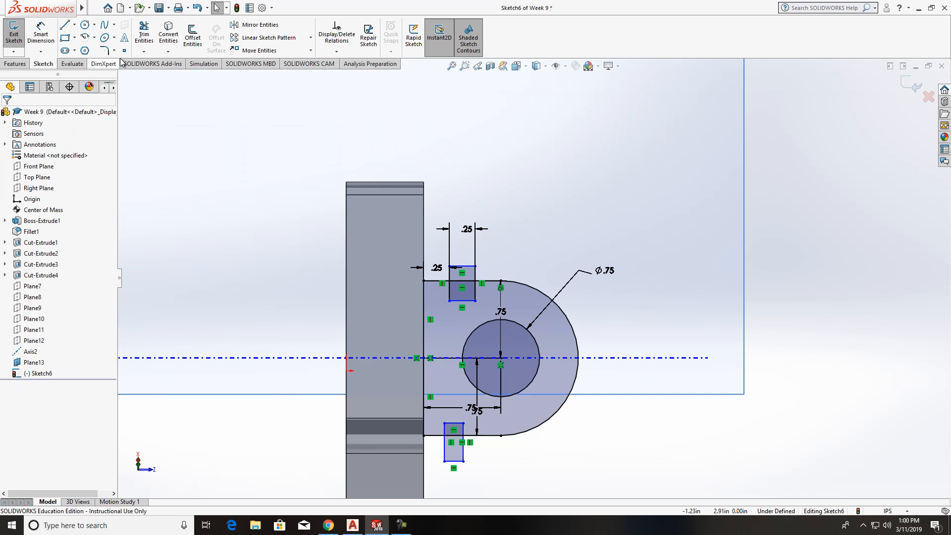
Dimension the lower rectangle's distance from the block edge and set it to 0.25 in.
{"action": "left_click", "coordinate": [47, 36]}
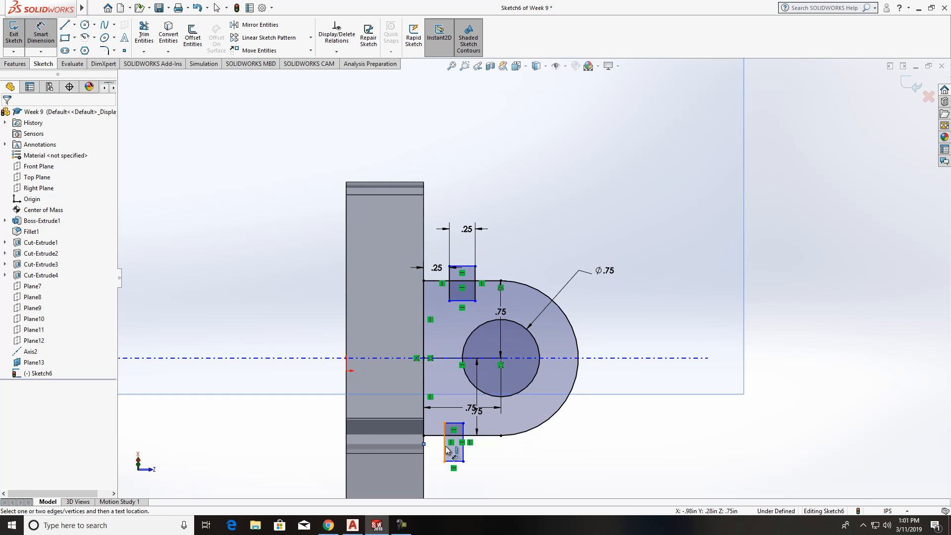
{"action": "left_click", "coordinate": [445, 452]}
{"action": "left_click", "coordinate": [432, 448]}
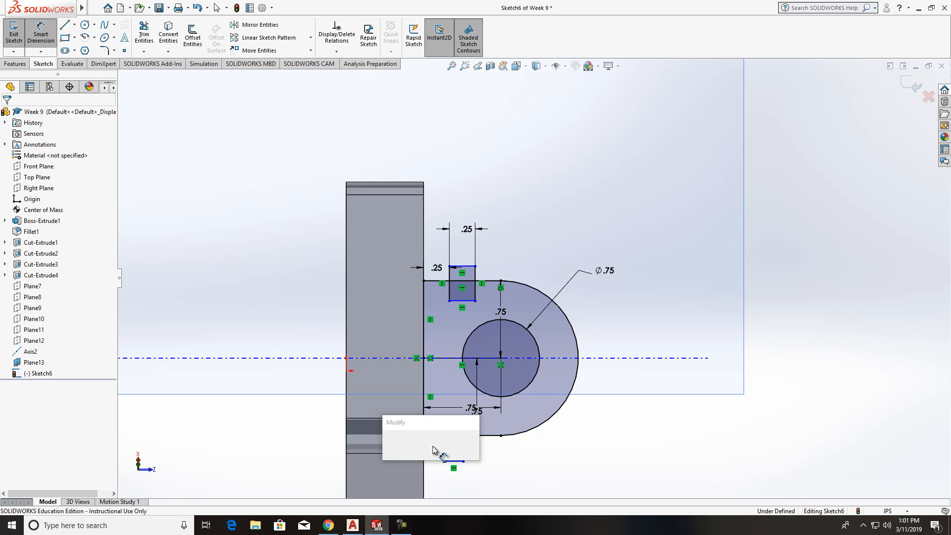
{"action": "type", "text": ".25"}
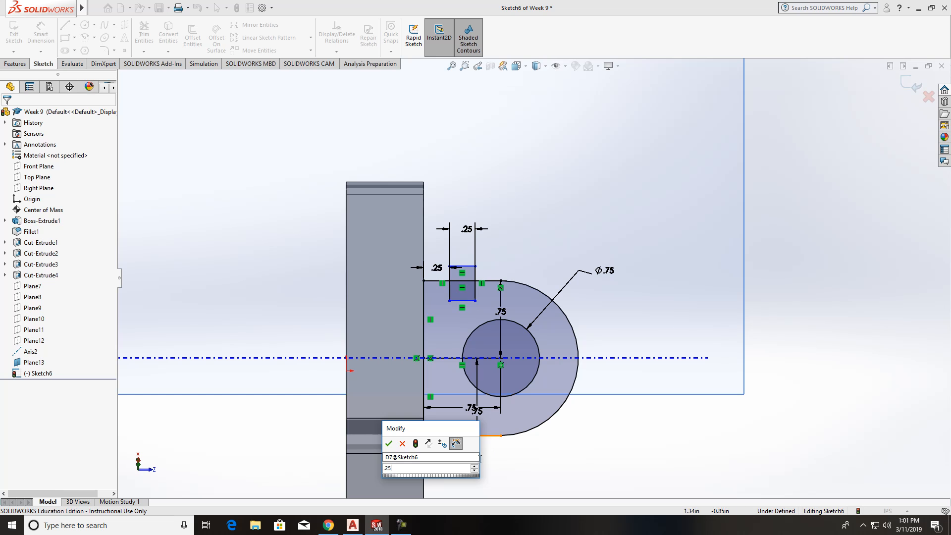
{"action": "key", "text": "Return"}
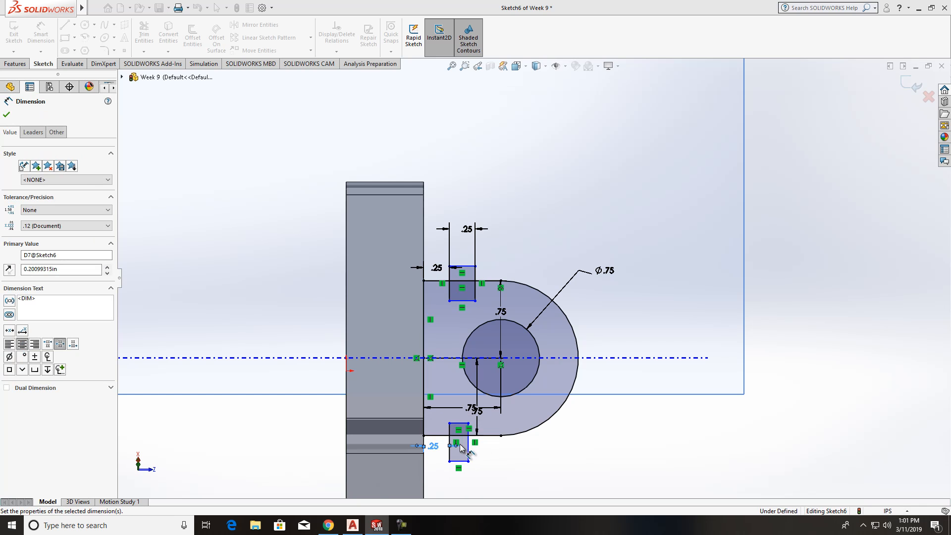
Dimension the lower rectangle's width and set it to 0.25 in.
{"action": "left_click", "coordinate": [460, 461]}
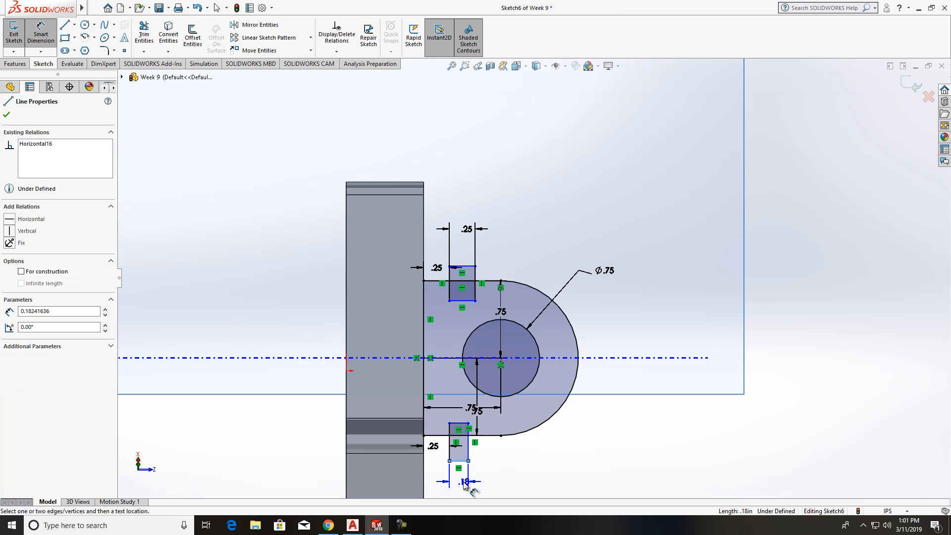
{"action": "left_click", "coordinate": [461, 481]}
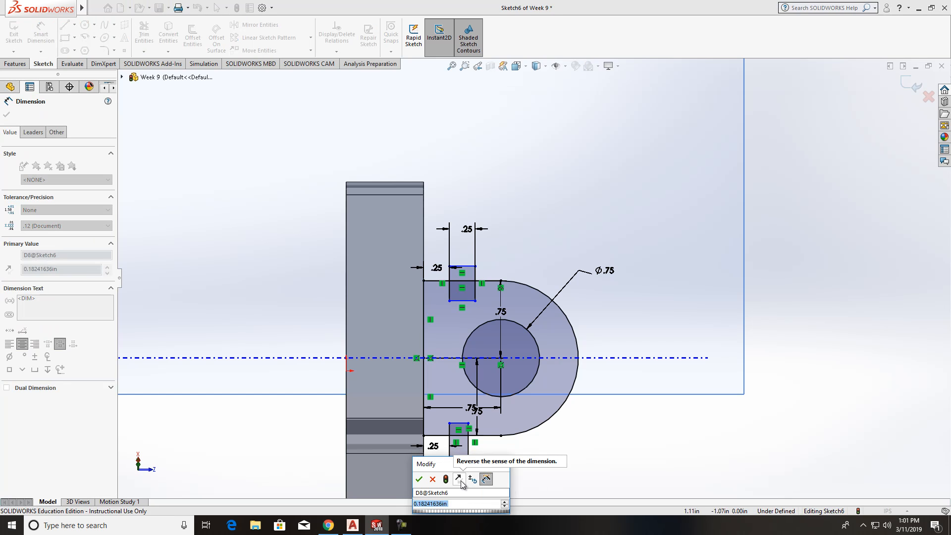
{"action": "type", "text": ".25"}
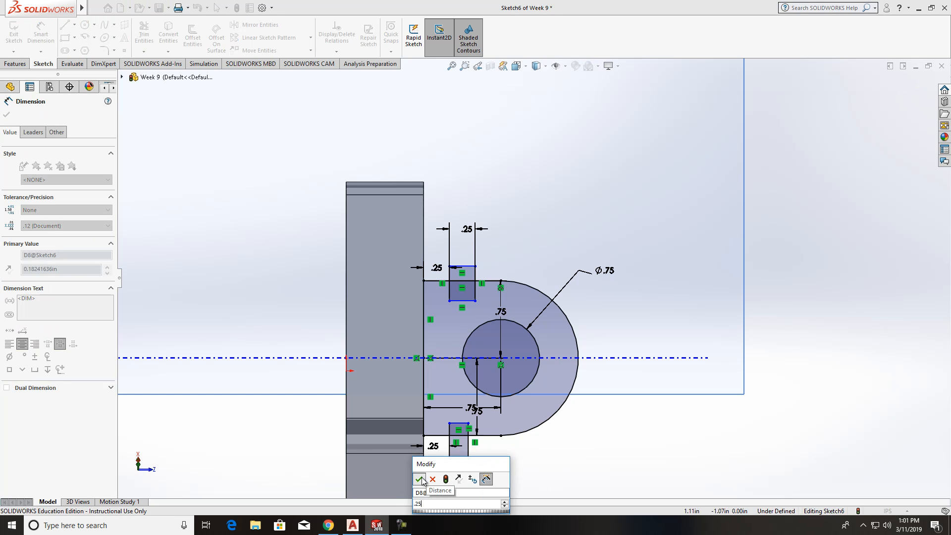
{"action": "key", "text": "Return"}
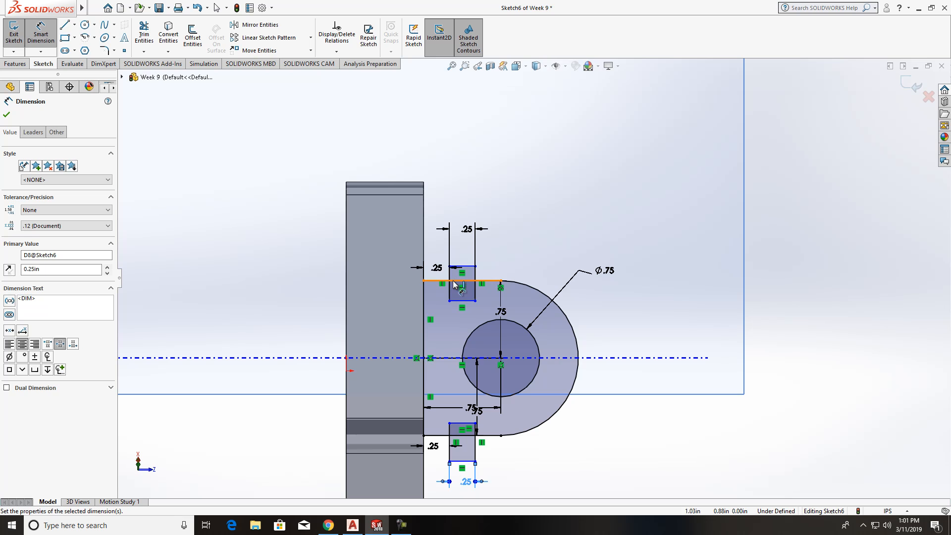
Dimension the upper rectangle's depth below the profile's upper horizontal line and set it to 0.25 in.
{"action": "left_click", "coordinate": [450, 281]}
{"action": "left_click", "coordinate": [459, 301]}
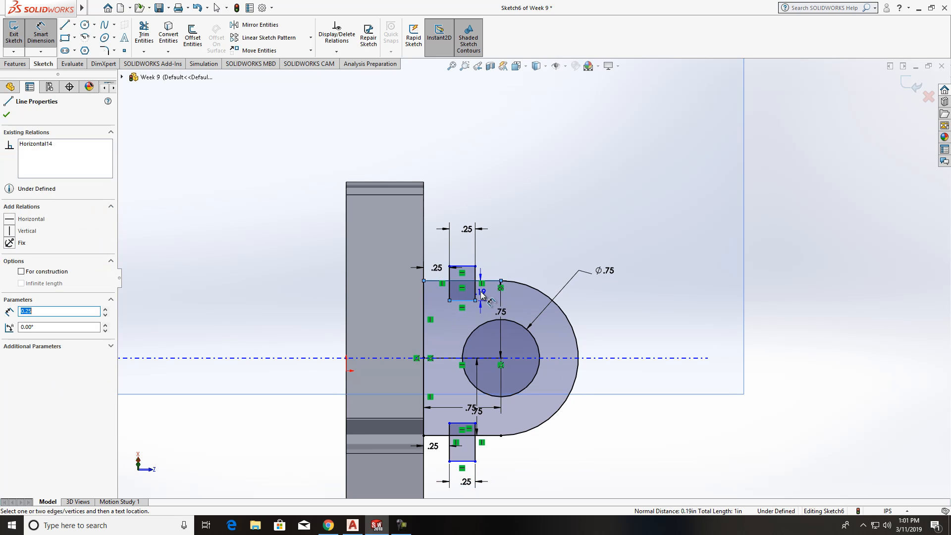
{"action": "left_click", "coordinate": [489, 292]}
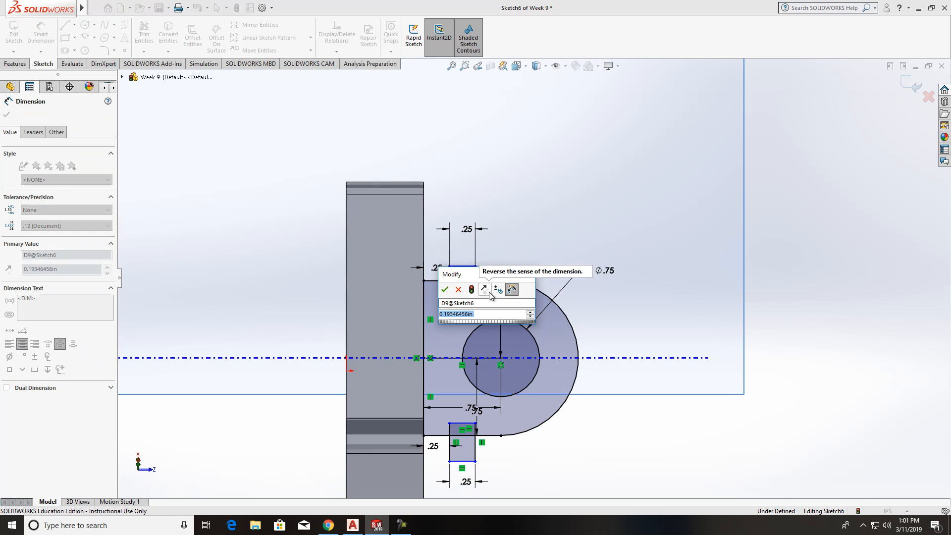
{"action": "type", "text": ".25"}
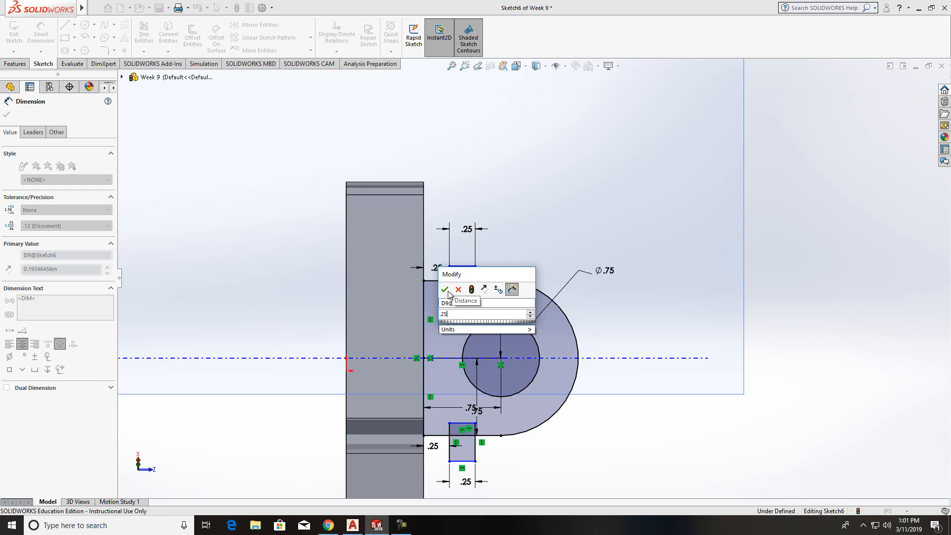
{"action": "left_click", "coordinate": [445, 289]}
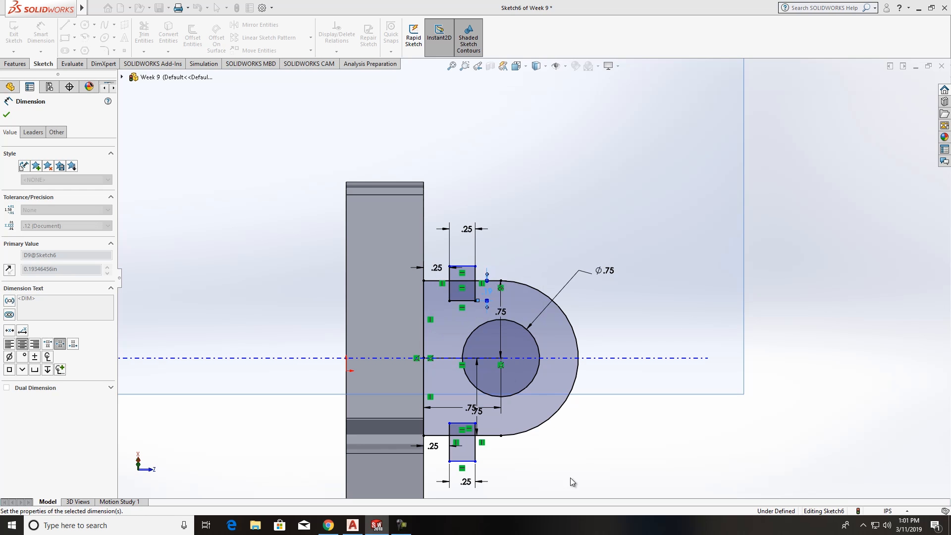
Dimension the lower rectangle's depth above the profile's lower horizontal line and set it to 0.25 in.
{"action": "left_click", "coordinate": [454, 432]}
{"action": "left_click", "coordinate": [441, 430]}
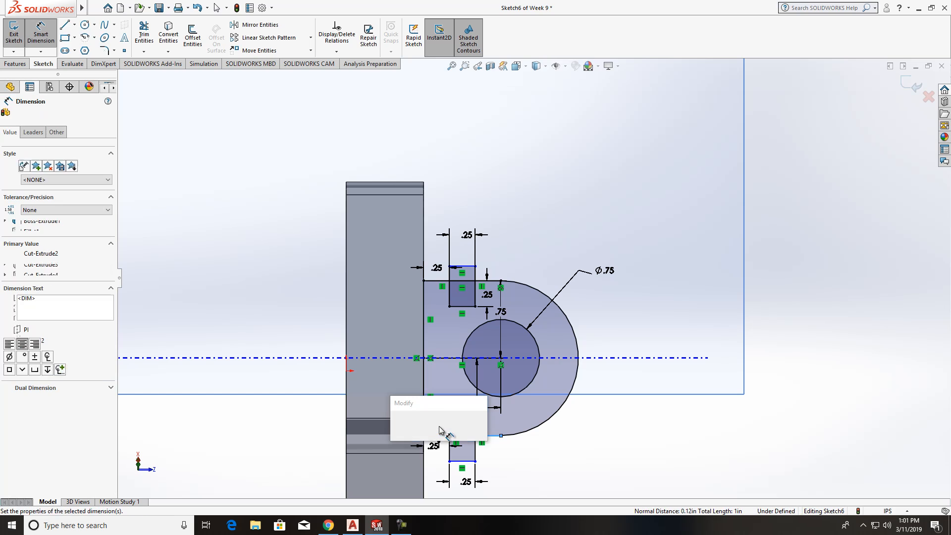
{"action": "type", "text": ".25"}
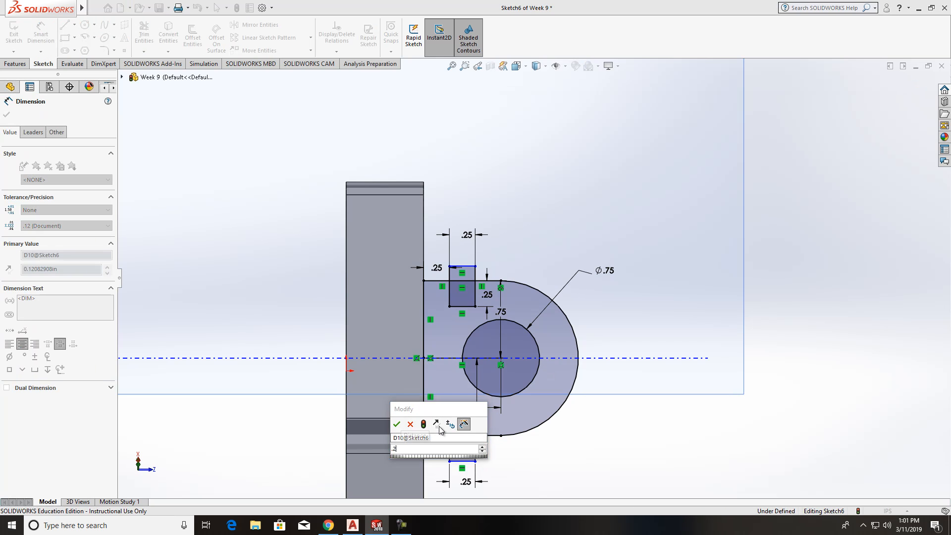
{"action": "left_click", "coordinate": [397, 425]}
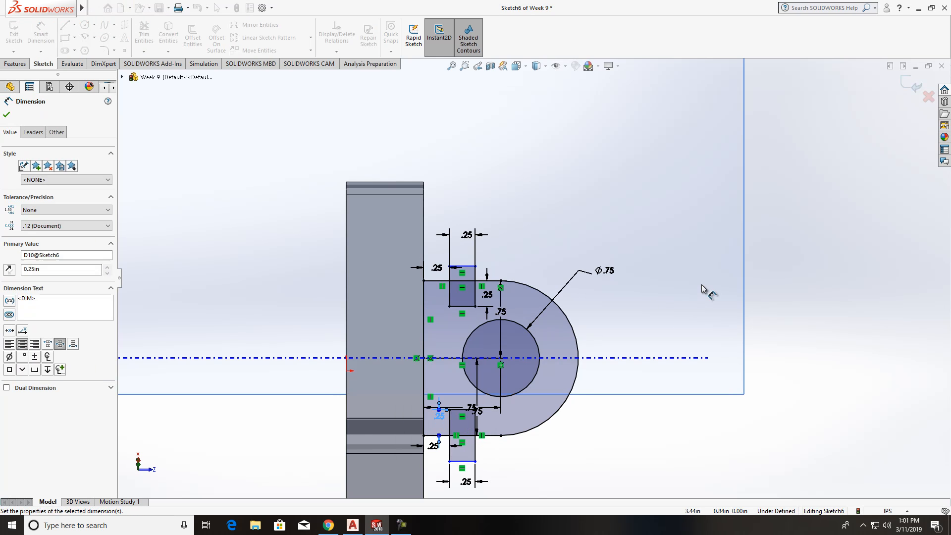
{"action": "left_click", "coordinate": [689, 291]}
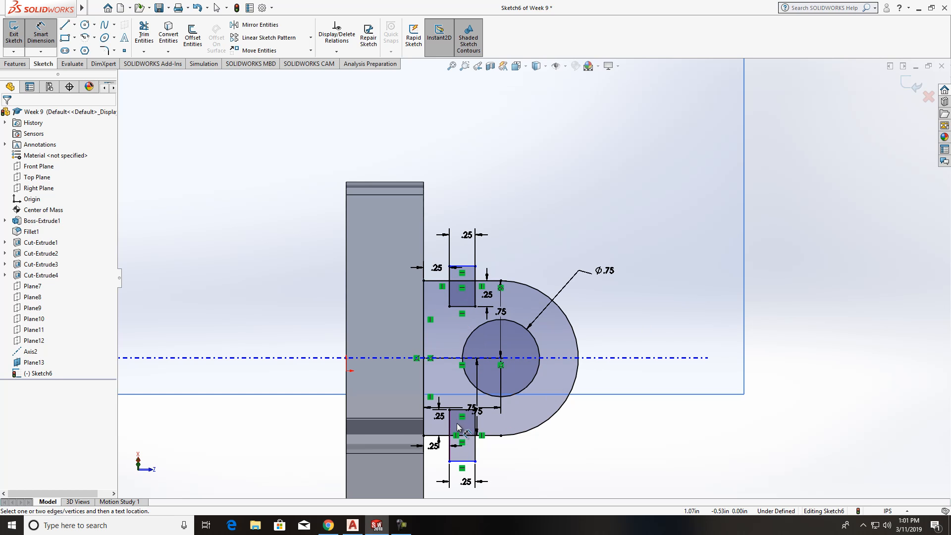
Trim the parts of both rectangles outside the tab profile and the profile segments across them to form open notches.
{"action": "left_click", "coordinate": [146, 44]}
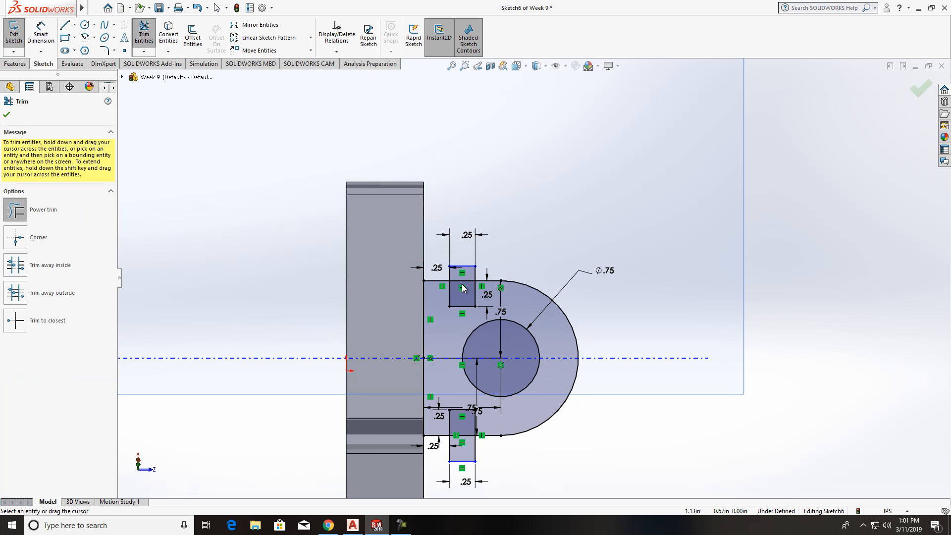
{"action": "mouse_move", "coordinate": [465, 248]}
{"action": "left_mouse_down"}
{"action": "mouse_move", "coordinate": [466, 292]}
{"action": "mouse_move", "coordinate": [494, 263]}
{"action": "mouse_move", "coordinate": [454, 285]}
{"action": "mouse_move", "coordinate": [457, 268]}
{"action": "left_mouse_up"}
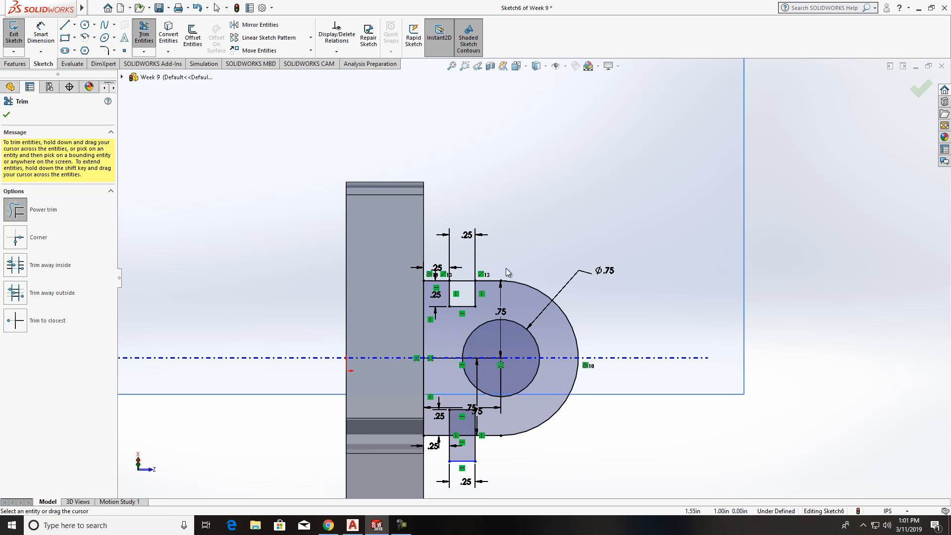
{"action": "mouse_move", "coordinate": [493, 461]}
{"action": "left_mouse_down"}
{"action": "mouse_move", "coordinate": [446, 451]}
{"action": "mouse_move", "coordinate": [463, 453]}
{"action": "mouse_move", "coordinate": [466, 426]}
{"action": "left_mouse_up"}
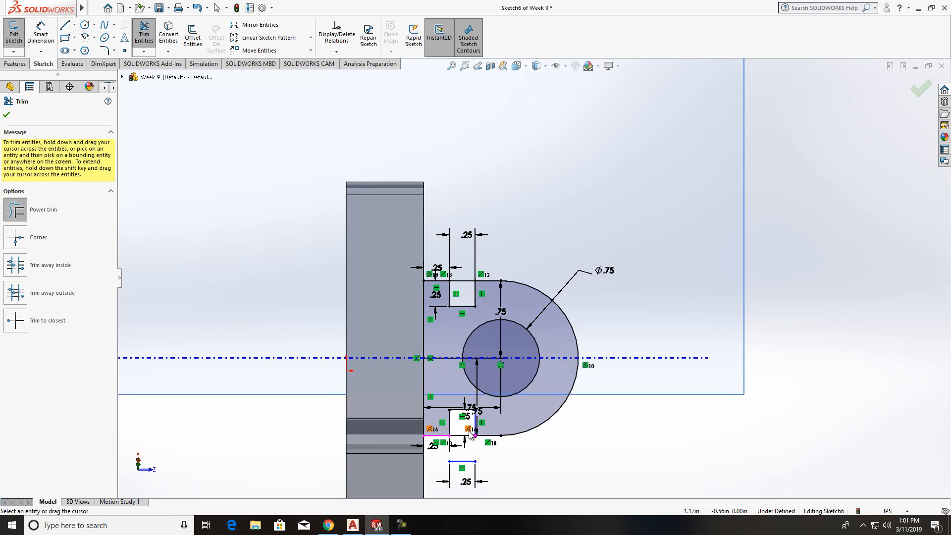
{"action": "key", "text": "Escape"}
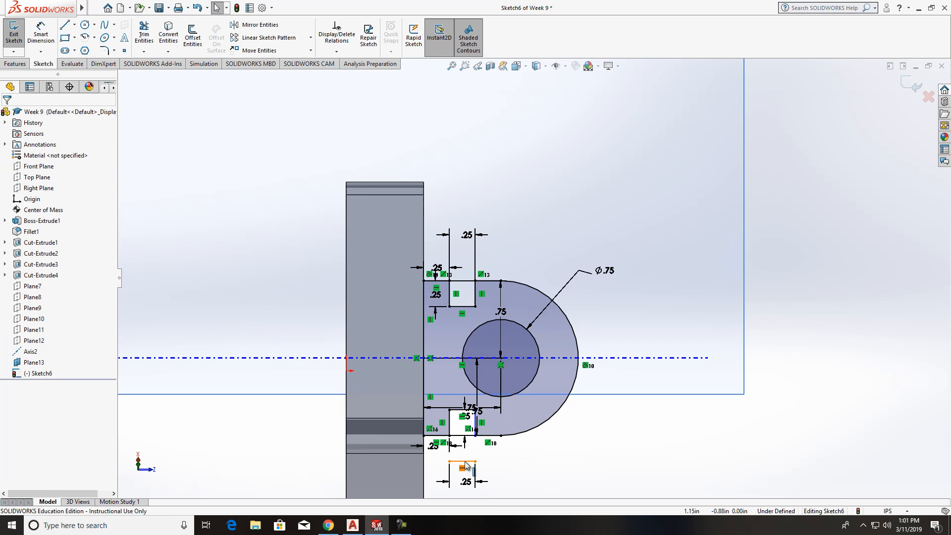
Delete the leftover horizontal line below the lower notch together with its width dimension.
{"action": "left_click", "coordinate": [465, 463]}
{"action": "key", "text": "Delete"}
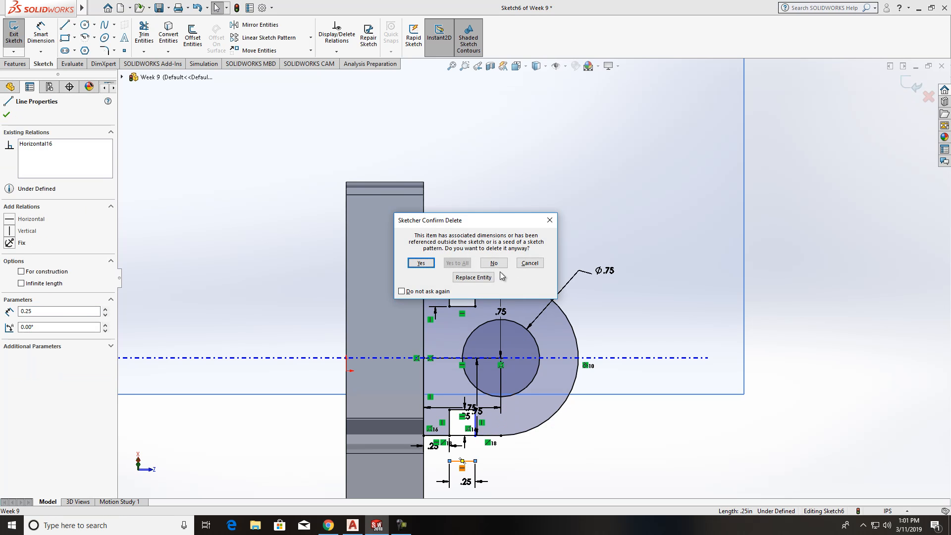
{"action": "left_click", "coordinate": [530, 263]}
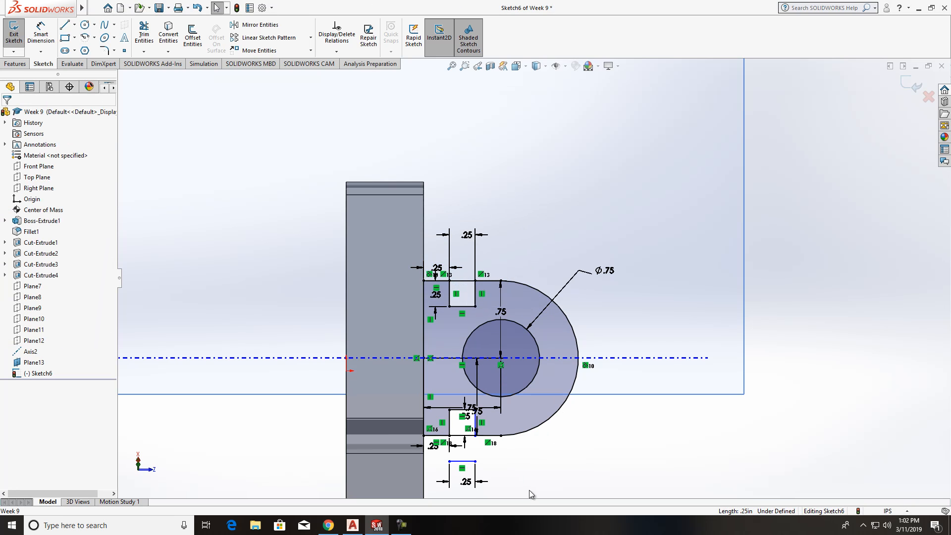
{"action": "left_click", "coordinate": [462, 463]}
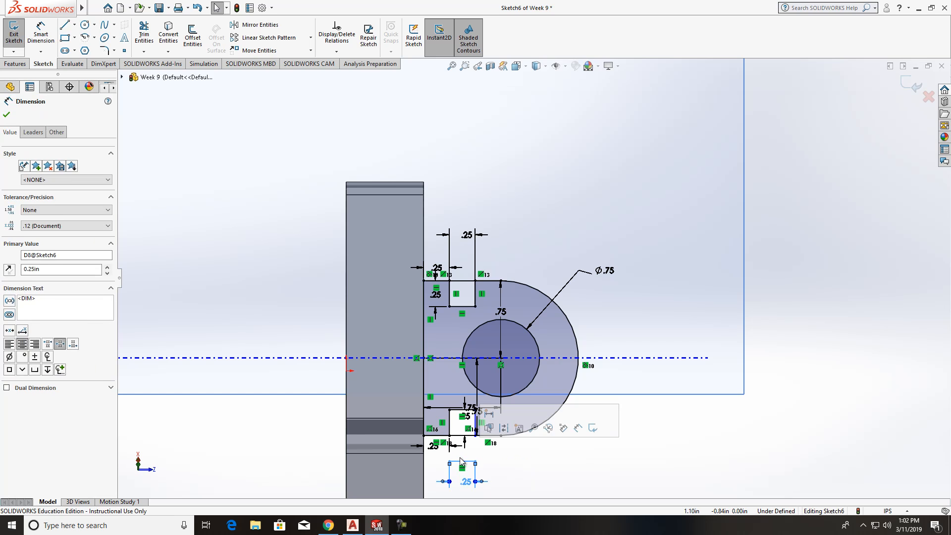
{"action": "key", "text": "Delete"}
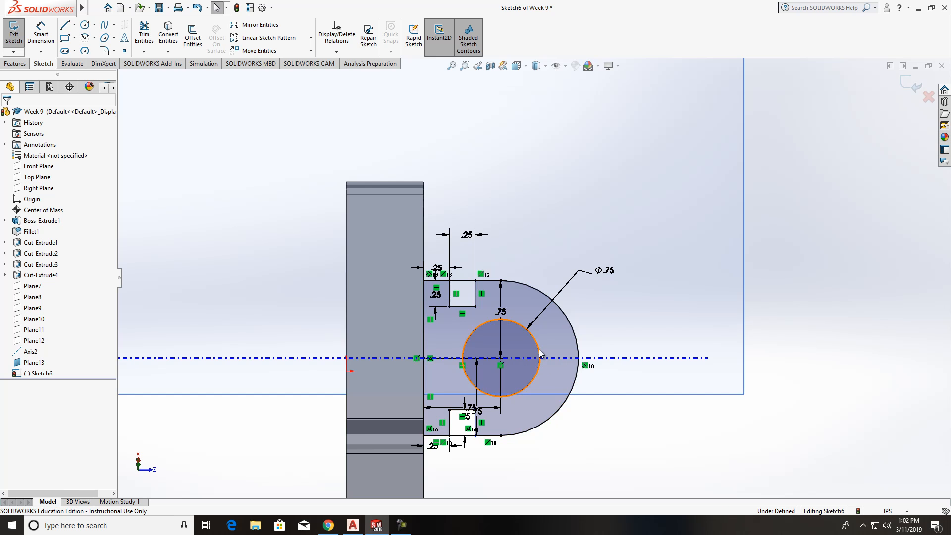
Finish the sketch and start a boss extrusion using the tab region around the hole as the contour.
{"action": "middle_click_drag", "start_coordinate": [540, 354], "coordinate": [604, 335]}
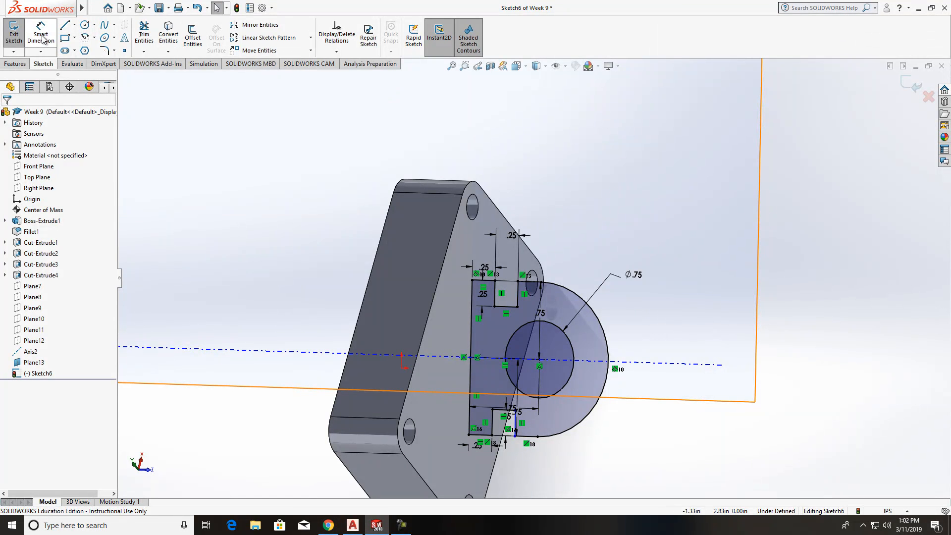
{"action": "left_click", "coordinate": [19, 36]}
{"action": "middle_click_drag", "start_coordinate": [650, 267], "coordinate": [642, 329]}
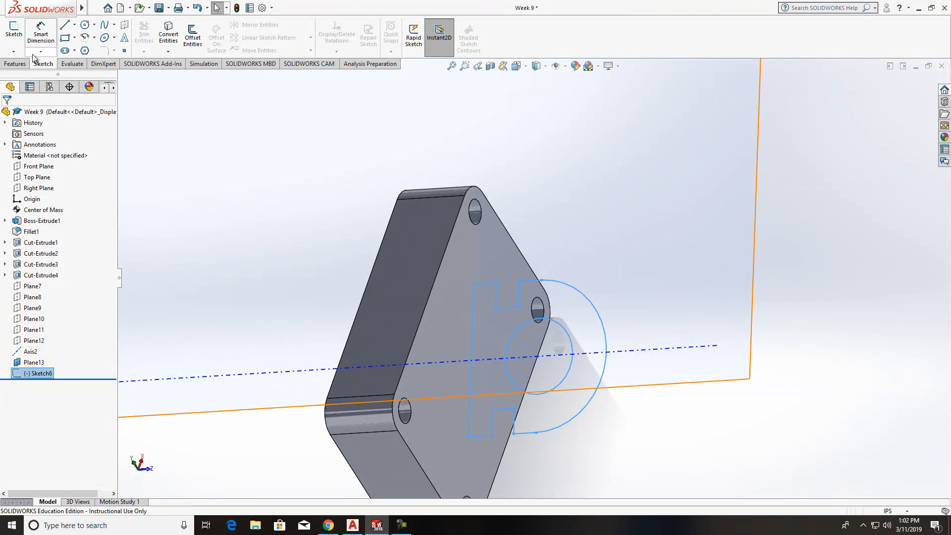
{"action": "left_click", "coordinate": [19, 64]}
{"action": "left_click", "coordinate": [18, 35]}
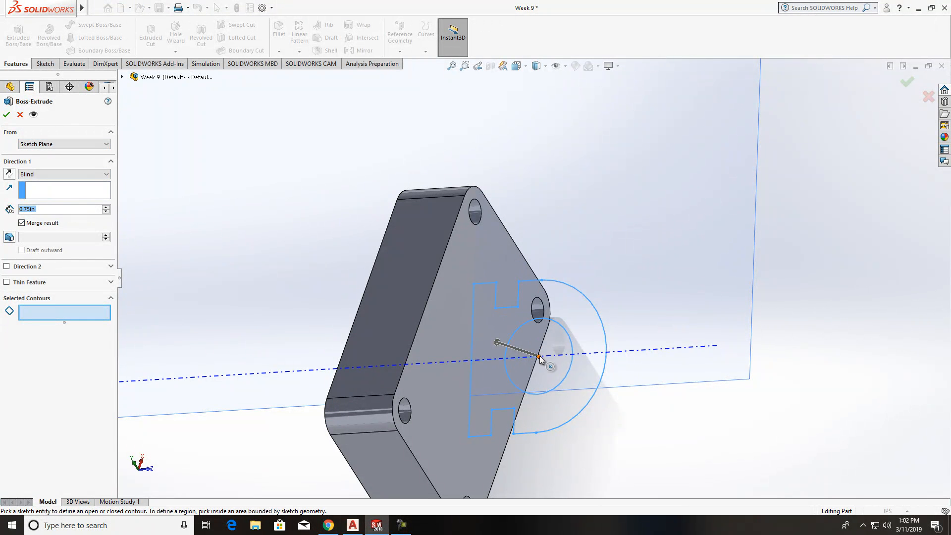
{"action": "left_click", "coordinate": [559, 322]}
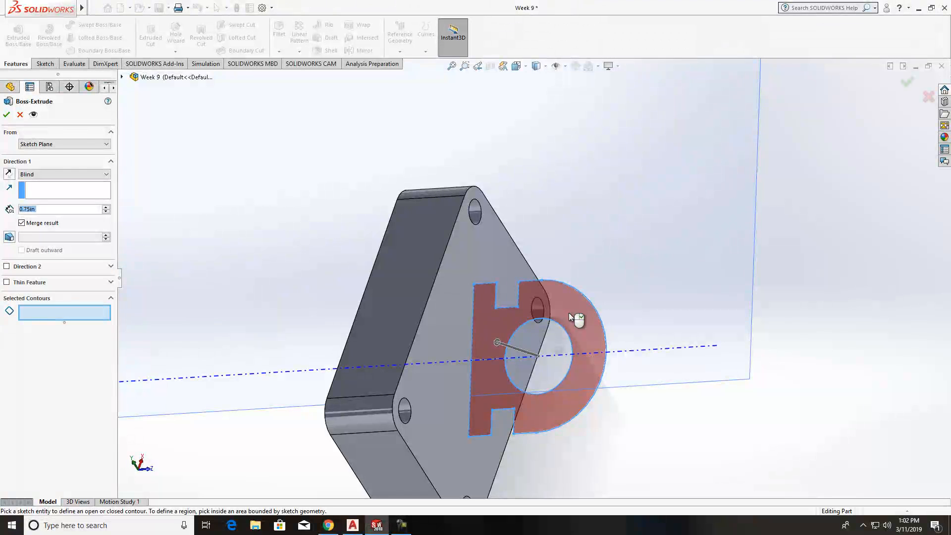
{"action": "middle_click_drag", "start_coordinate": [640, 315], "coordinate": [585, 317]}
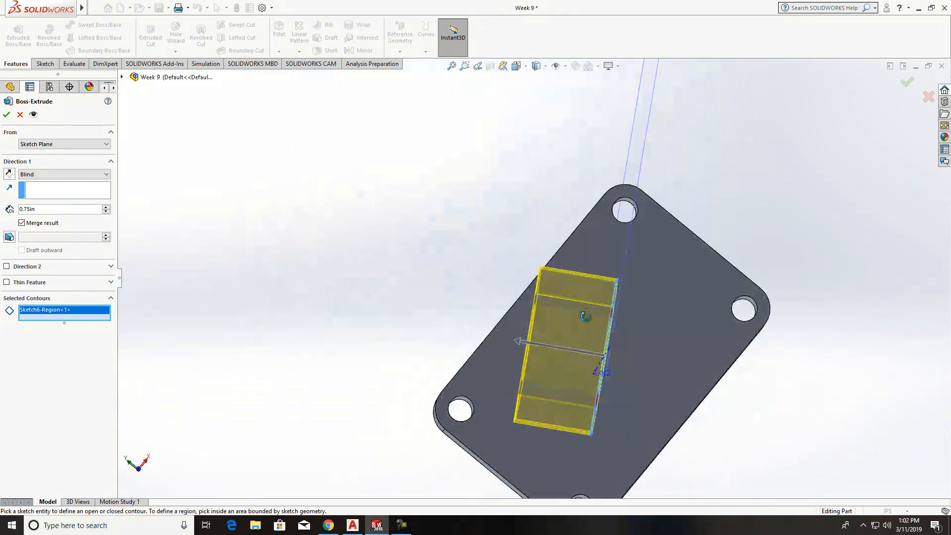
Set the extrusion's end condition to Mid Plane.
{"action": "left_click", "coordinate": [51, 176]}
{"action": "left_click", "coordinate": [44, 183]}
{"action": "left_click", "coordinate": [106, 176]}
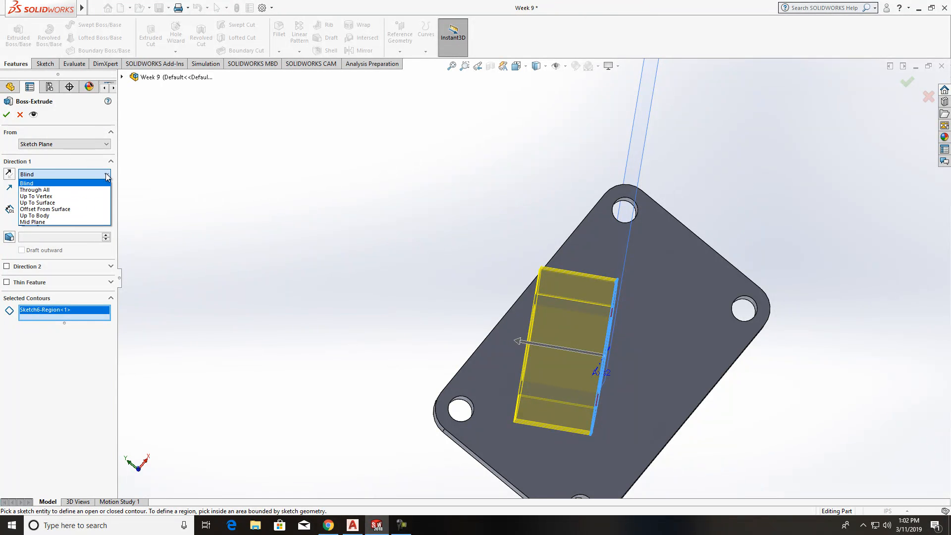
{"action": "left_click", "coordinate": [67, 222]}
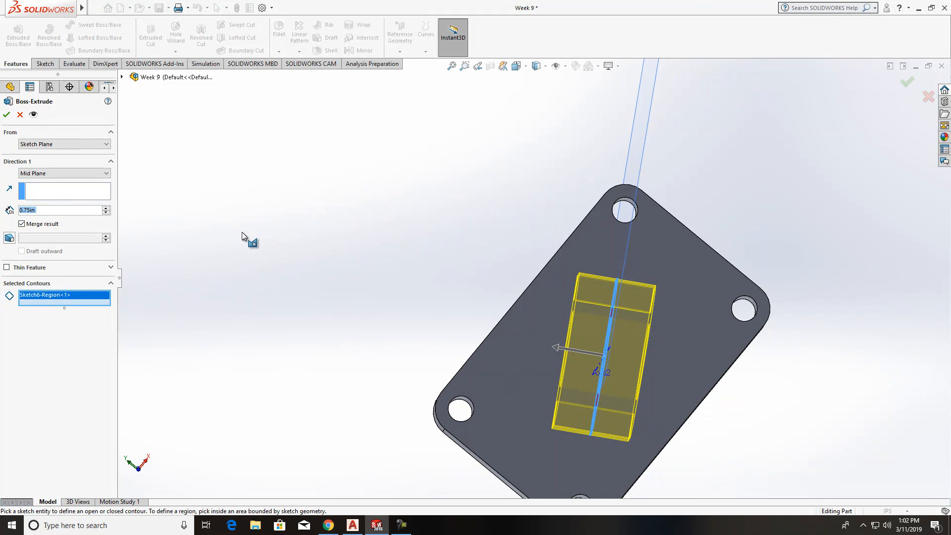
Set the mid-plane extrusion depth to 0.5 in.
{"action": "left_click", "coordinate": [57, 210]}
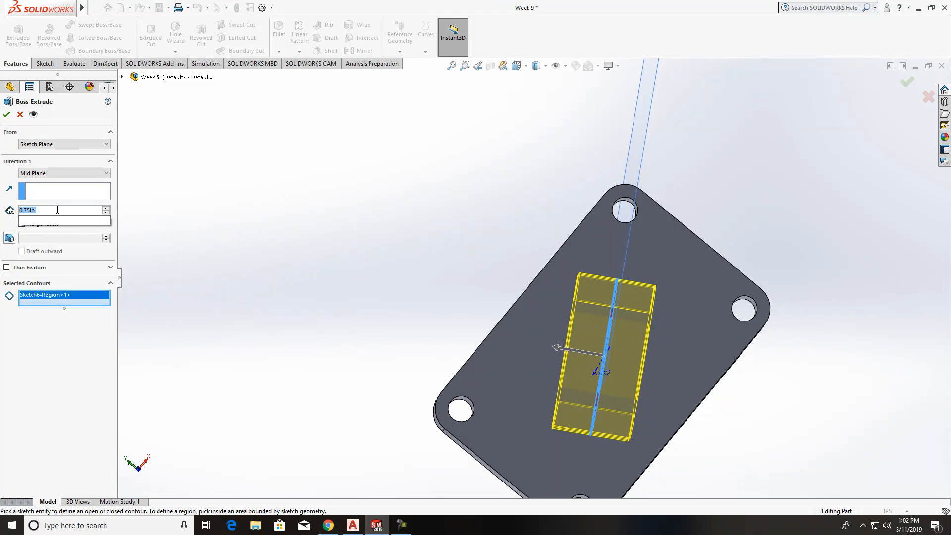
{"action": "key", "text": "BackSpace"}
{"action": "key", "text": "BackSpace"}
{"action": "key", "text": "BackSpace"}
{"action": "key", "text": "BackSpace"}
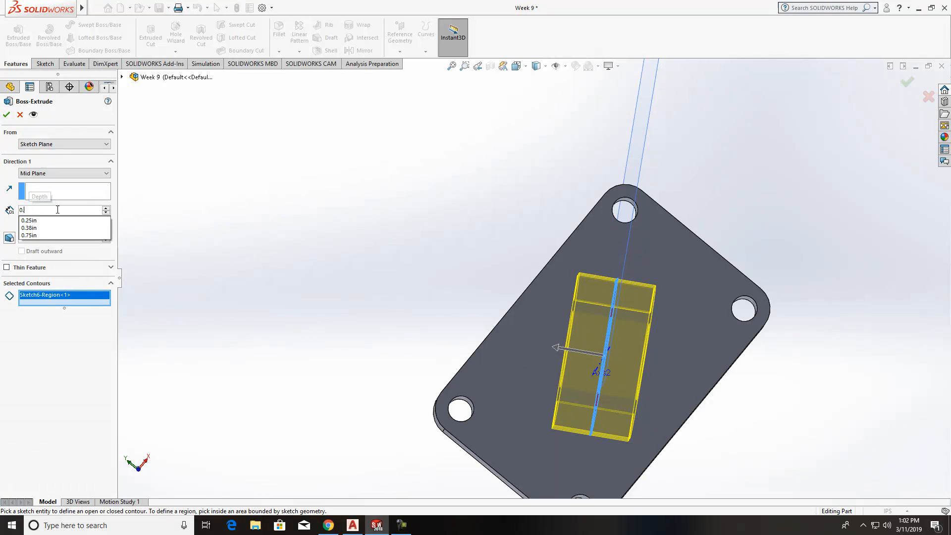
{"action": "type", "text": "."}
{"action": "key", "text": "BackSpace"}
{"action": "type", "text": "5"}
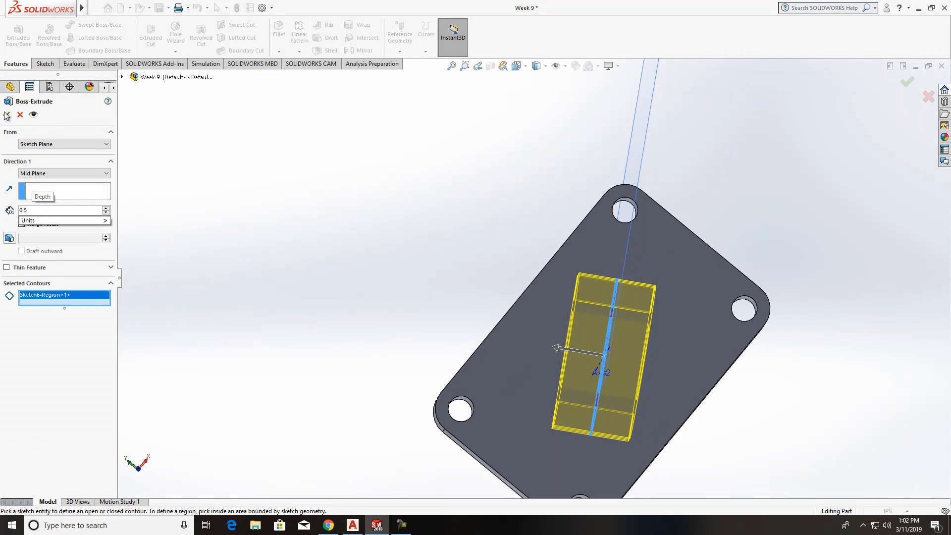
{"action": "key", "text": "Return"}
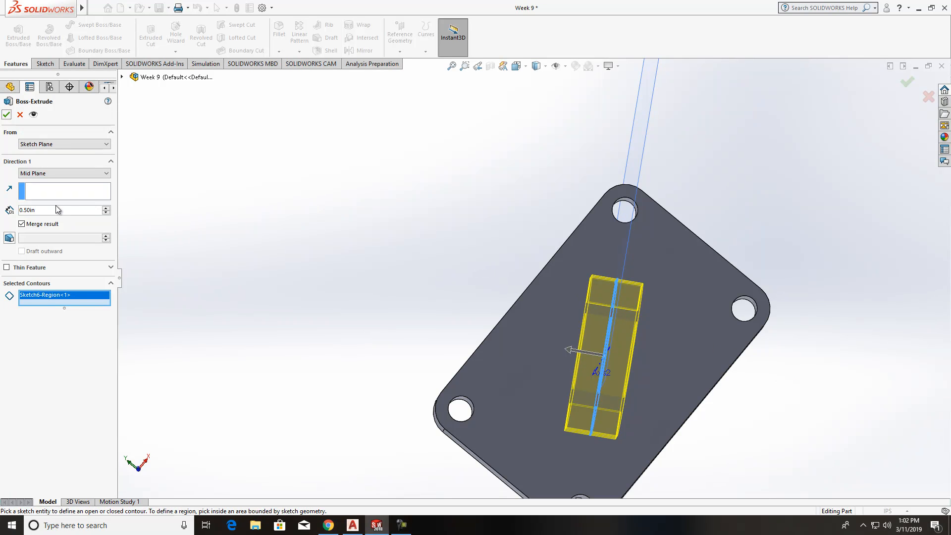
Set the tab's extrusion depth to 1 in and complete the boss.
{"action": "type", "text": "1"}
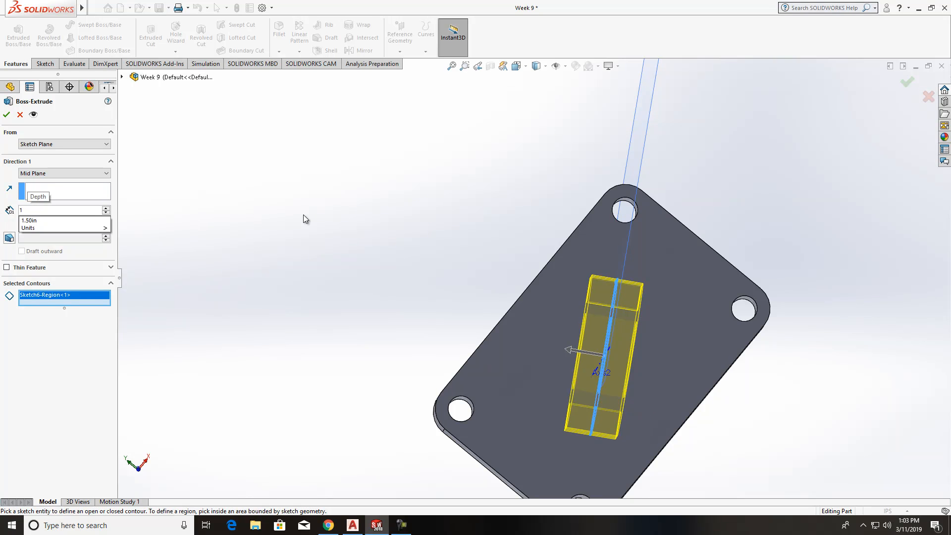
{"action": "key", "text": "Return"}
{"action": "middle_click_drag", "start_coordinate": [818, 383], "coordinate": [853, 270]}
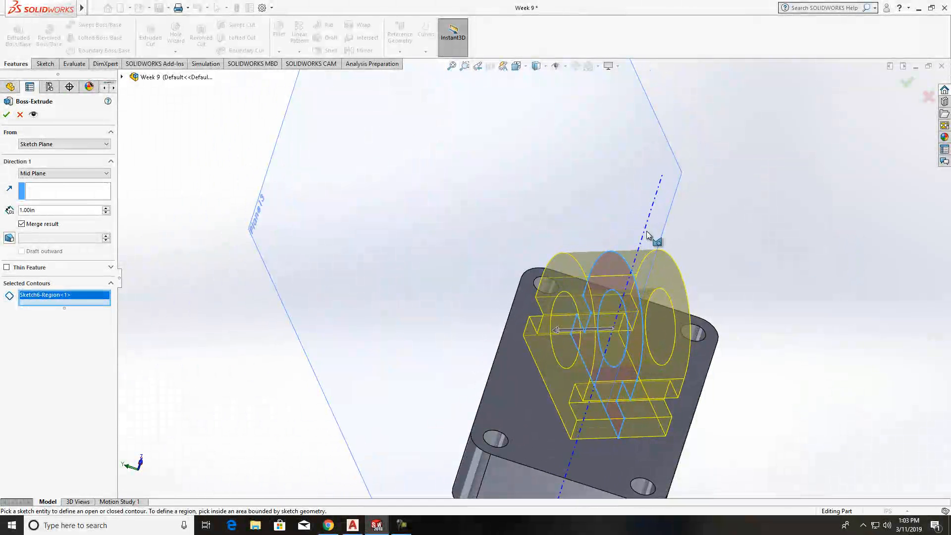
{"action": "left_click", "coordinate": [7, 115]}
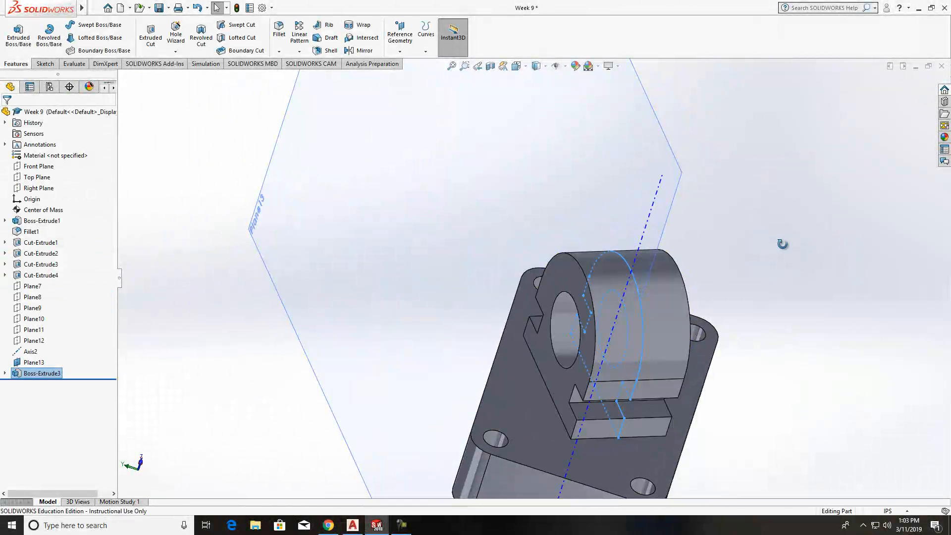
Hide the angled plane Plane13 and the reference axis Axis2.
{"action": "middle_click_drag", "start_coordinate": [783, 242], "coordinate": [738, 226]}
{"action": "scroll", "coordinate": [489, 284], "scroll_direction": "up", "scroll_amount": 4}
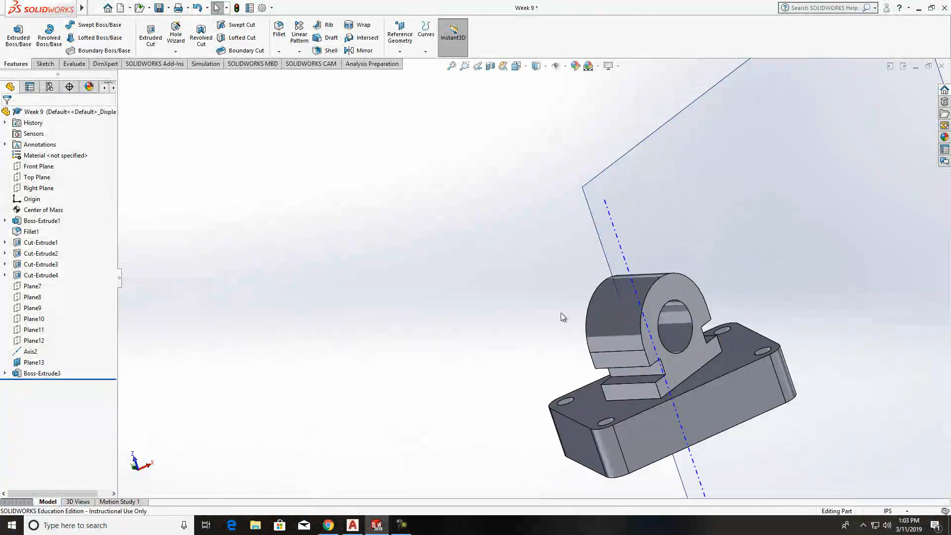
{"action": "middle_click_drag", "start_coordinate": [623, 383], "coordinate": [747, 431]}
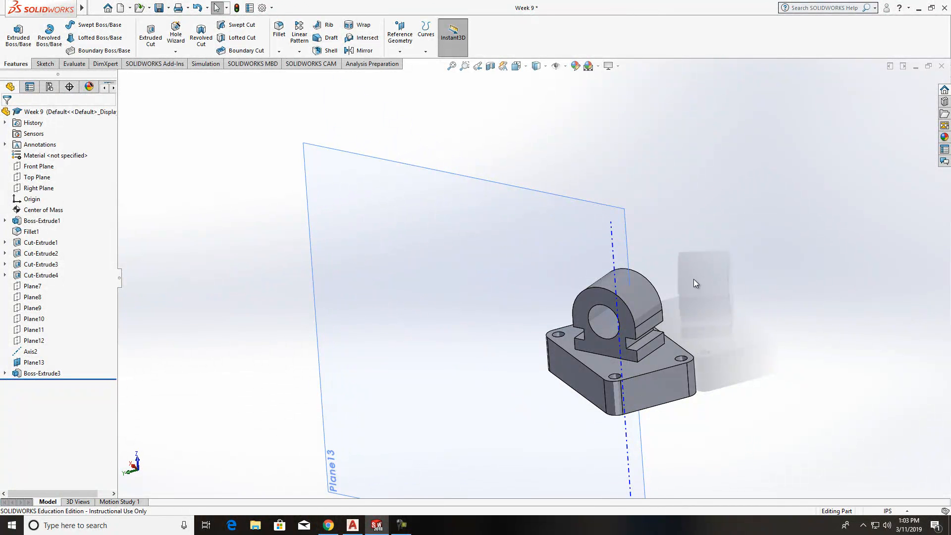
{"action": "middle_click_drag", "start_coordinate": [694, 280], "coordinate": [620, 283]}
{"action": "right_click", "coordinate": [583, 221]}
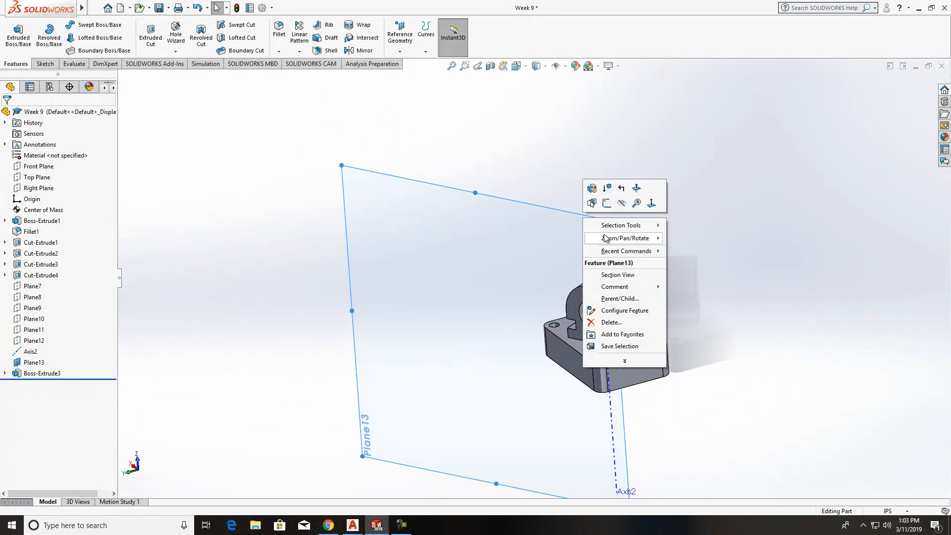
{"action": "left_click", "coordinate": [622, 203]}
{"action": "middle_click_drag", "start_coordinate": [644, 277], "coordinate": [608, 259]}
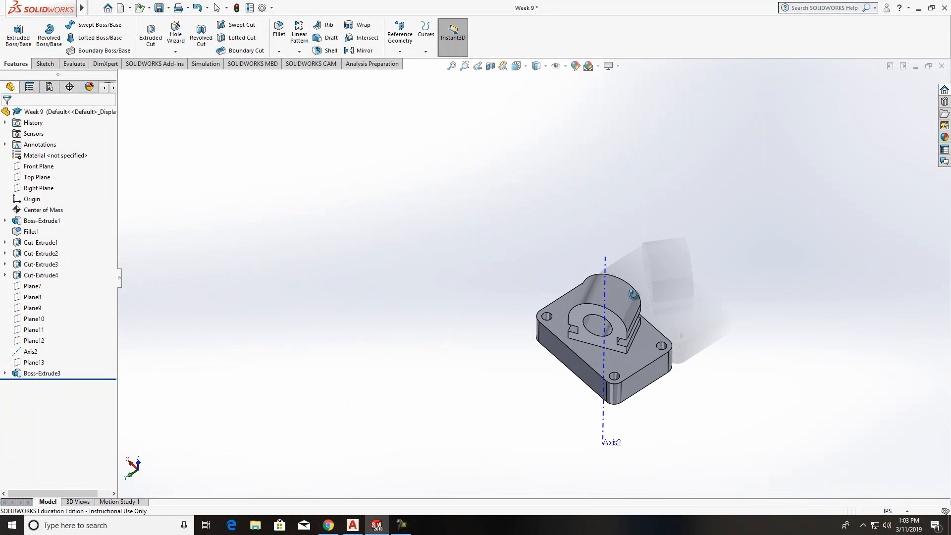
{"action": "left_click", "coordinate": [605, 260]}
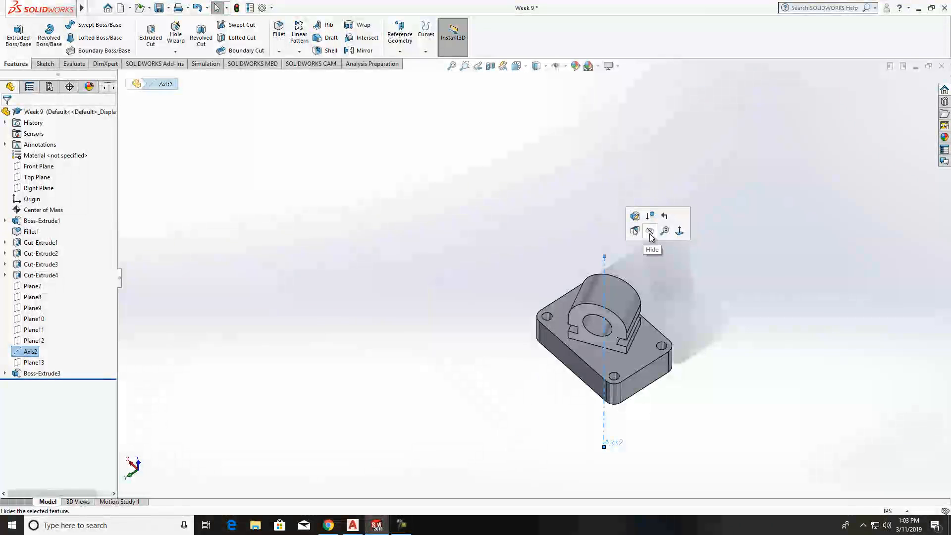
{"action": "left_click", "coordinate": [652, 232]}
{"action": "middle_click_drag", "start_coordinate": [678, 325], "coordinate": [673, 278]}
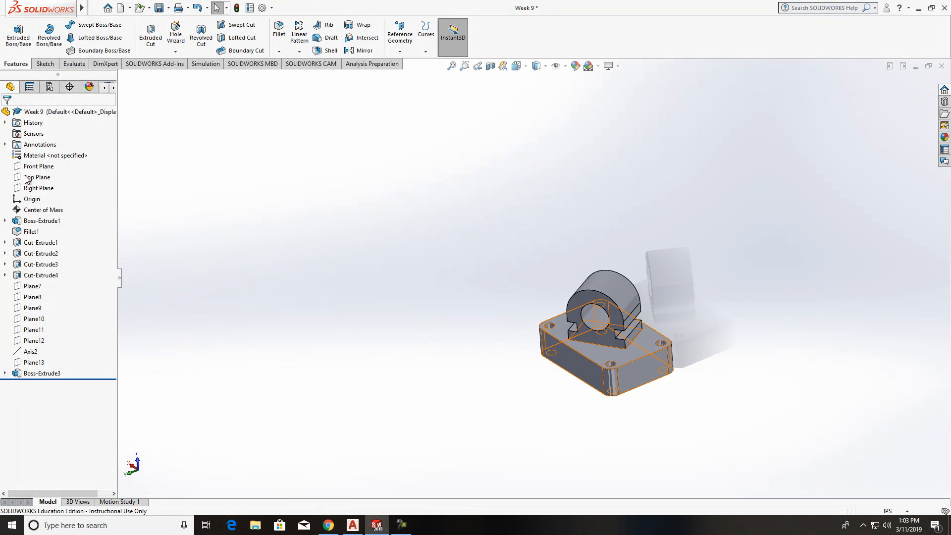
Preview the whole part in the Shaded and Wireframe display styles.
{"action": "middle_click_drag", "start_coordinate": [515, 304], "coordinate": [577, 298]}
{"action": "mouse_move", "coordinate": [637, 294]}
{"action": "middle_mouse_down"}
{"action": "mouse_move", "coordinate": [626, 301]}
{"action": "mouse_move", "coordinate": [618, 293]}
{"action": "middle_mouse_up"}
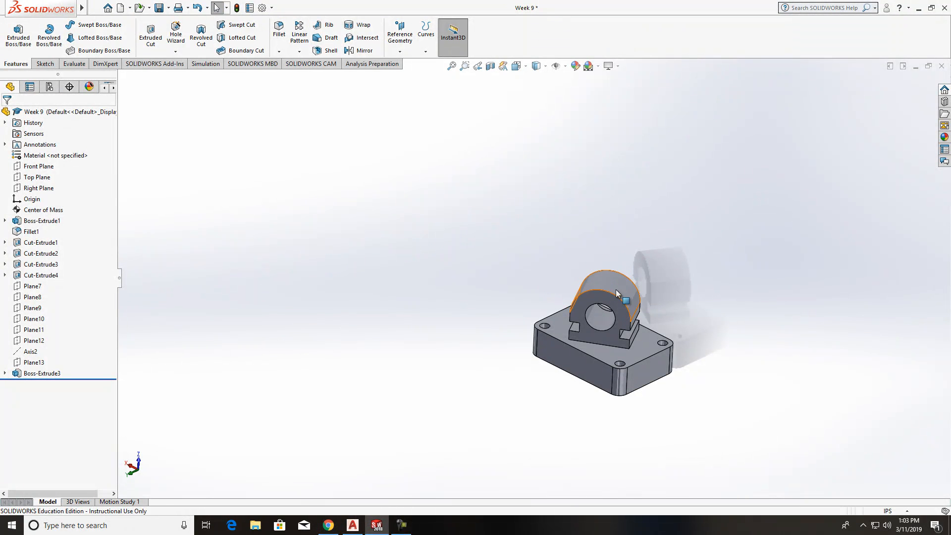
{"action": "left_click", "coordinate": [528, 67]}
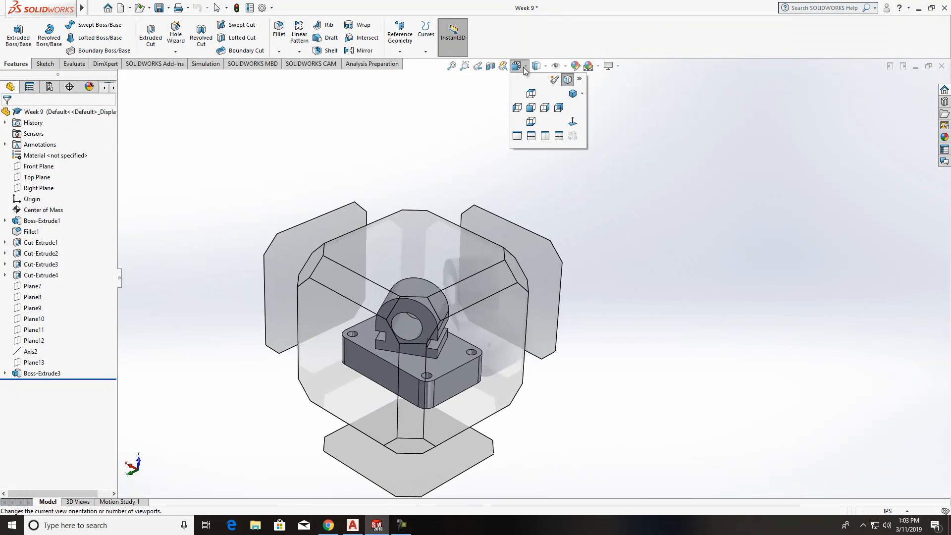
{"action": "left_click", "coordinate": [545, 66]}
{"action": "left_click", "coordinate": [547, 67]}
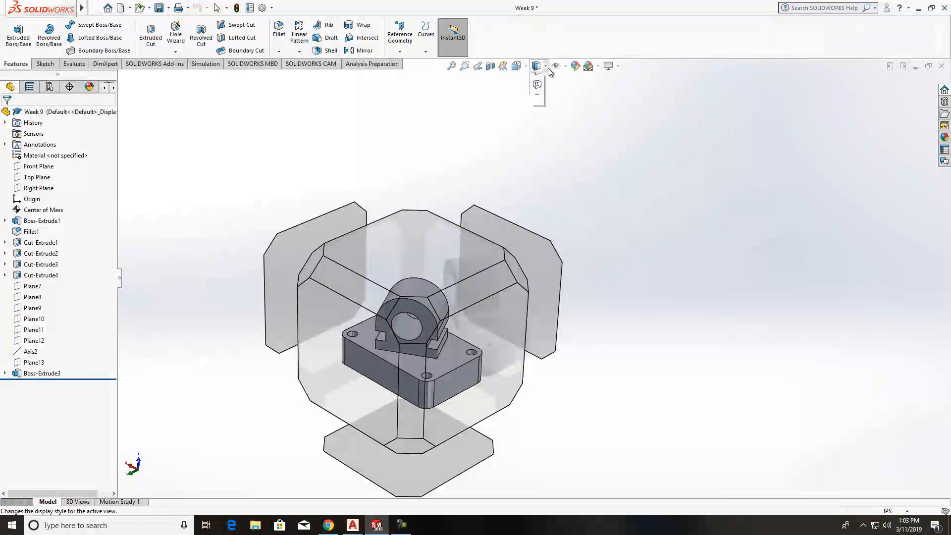
{"action": "left_click", "coordinate": [537, 92]}
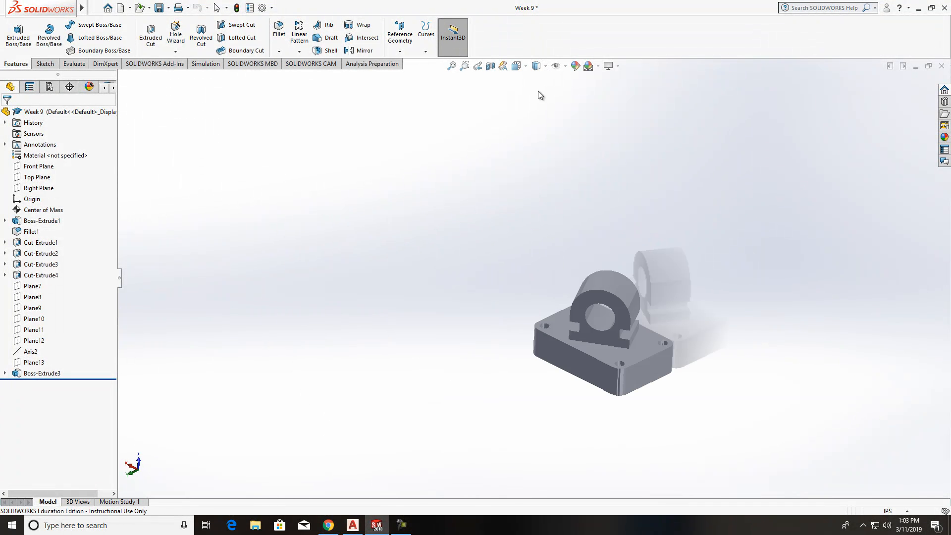
{"action": "left_click", "coordinate": [545, 66]}
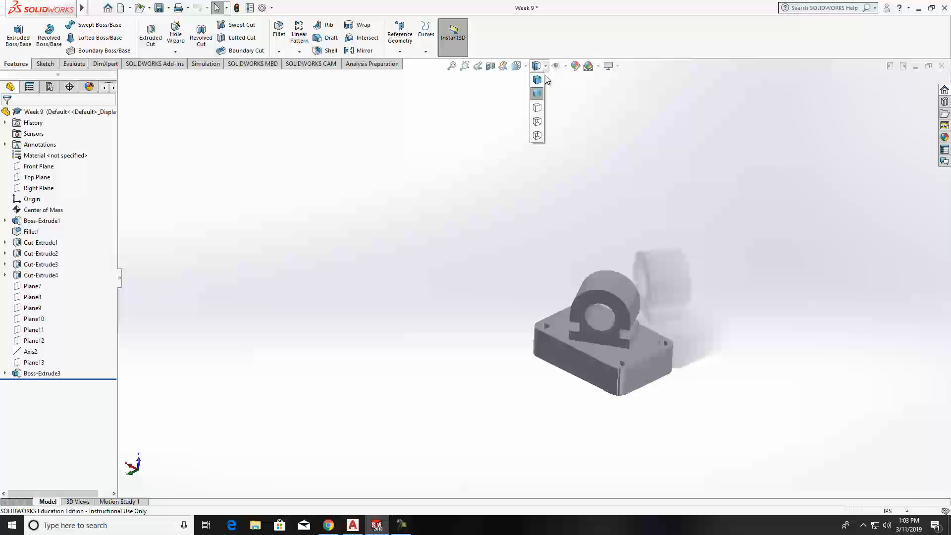
{"action": "left_click", "coordinate": [537, 135]}
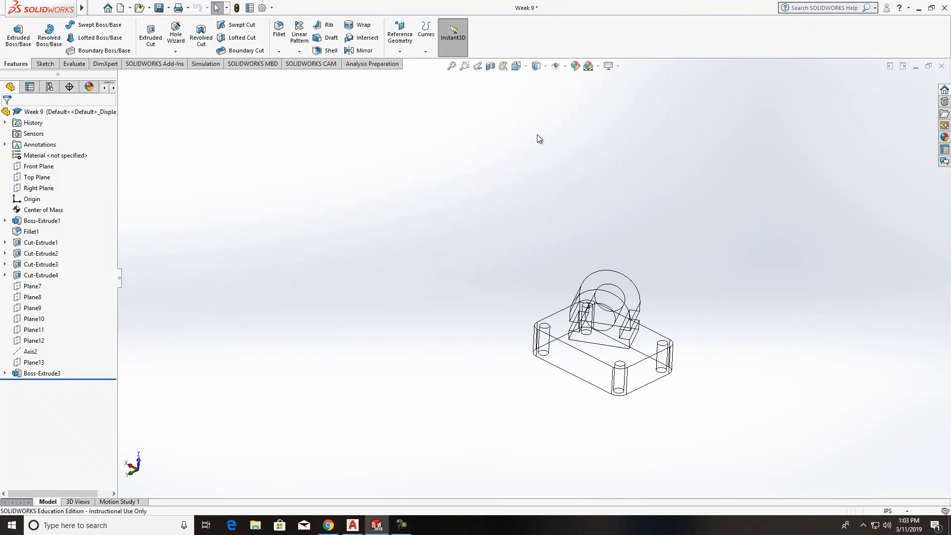
Preview the part in the Shaded style and set its display style to Shaded With Edges.
{"action": "left_click", "coordinate": [546, 67]}
{"action": "left_click", "coordinate": [541, 91]}
{"action": "left_click", "coordinate": [546, 67]}
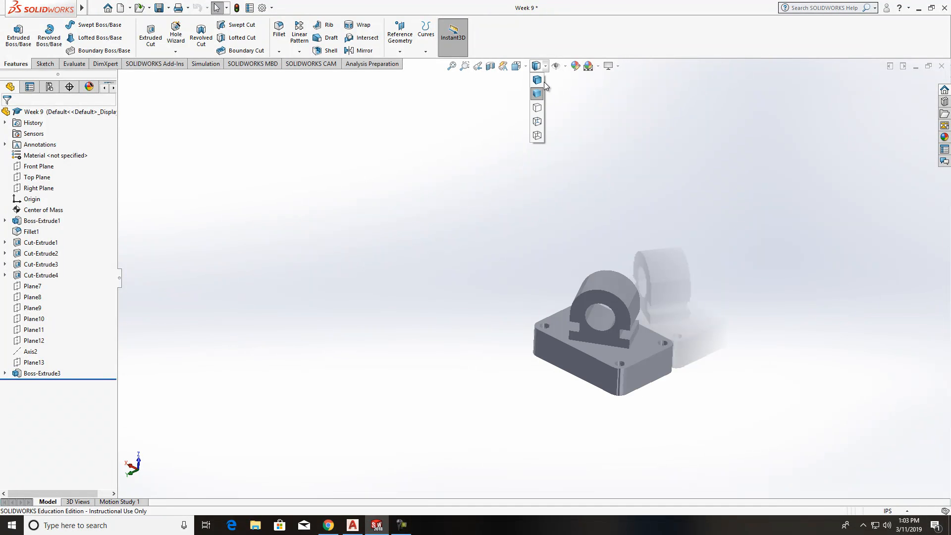
{"action": "left_click", "coordinate": [542, 81]}
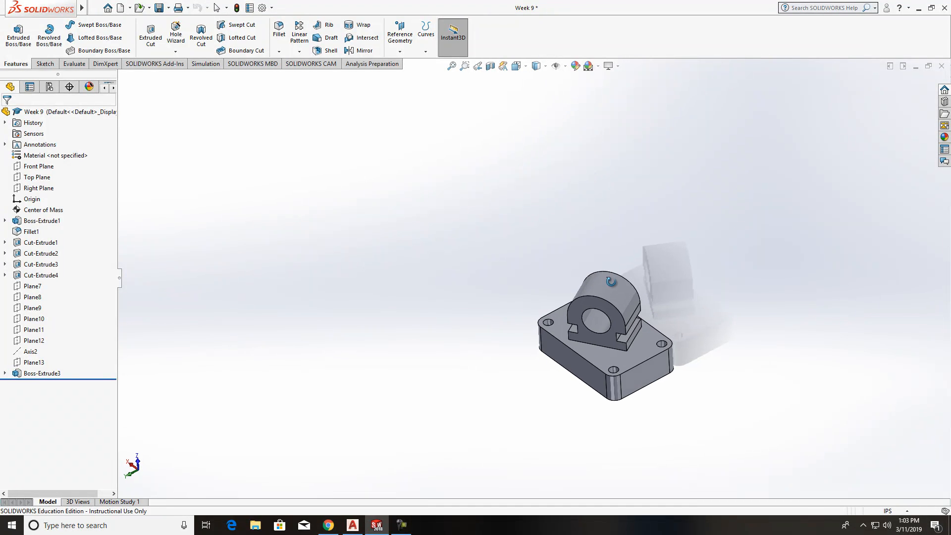
{"action": "mouse_move", "coordinate": [603, 255]}
{"action": "middle_mouse_down"}
{"action": "mouse_move", "coordinate": [602, 348]}
{"action": "mouse_move", "coordinate": [631, 253]}
{"action": "mouse_move", "coordinate": [587, 260]}
{"action": "middle_mouse_up"}
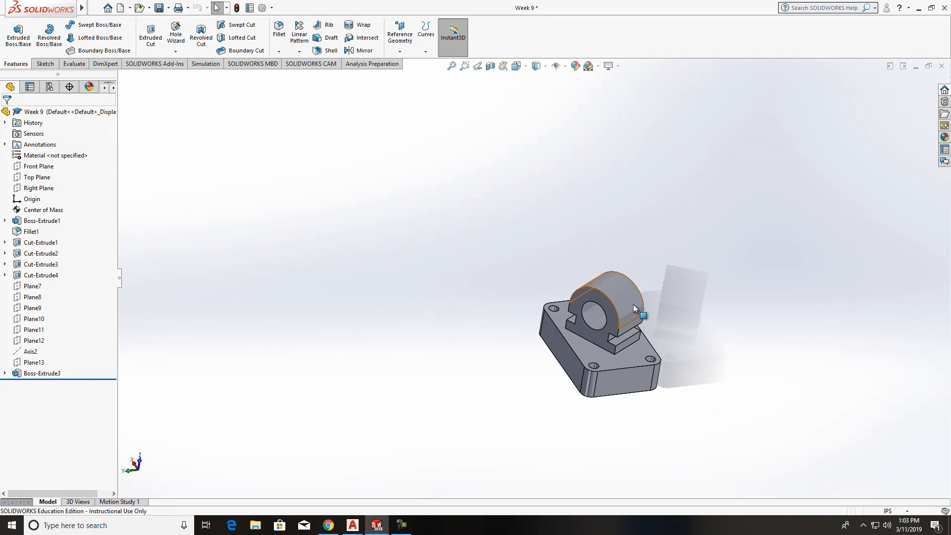
{"action": "scroll", "coordinate": [634, 304], "scroll_direction": "down", "scroll_amount": 5}
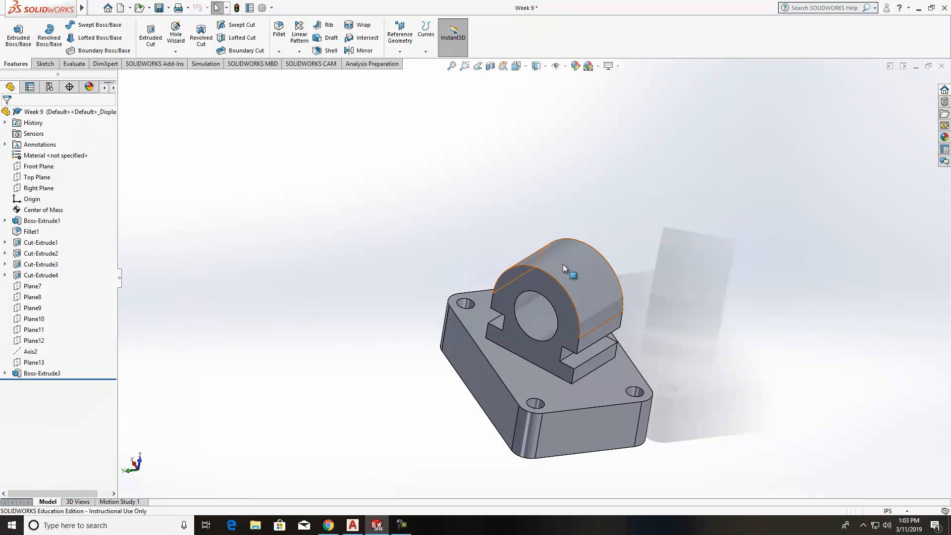
{"action": "left_click", "coordinate": [396, 34]}
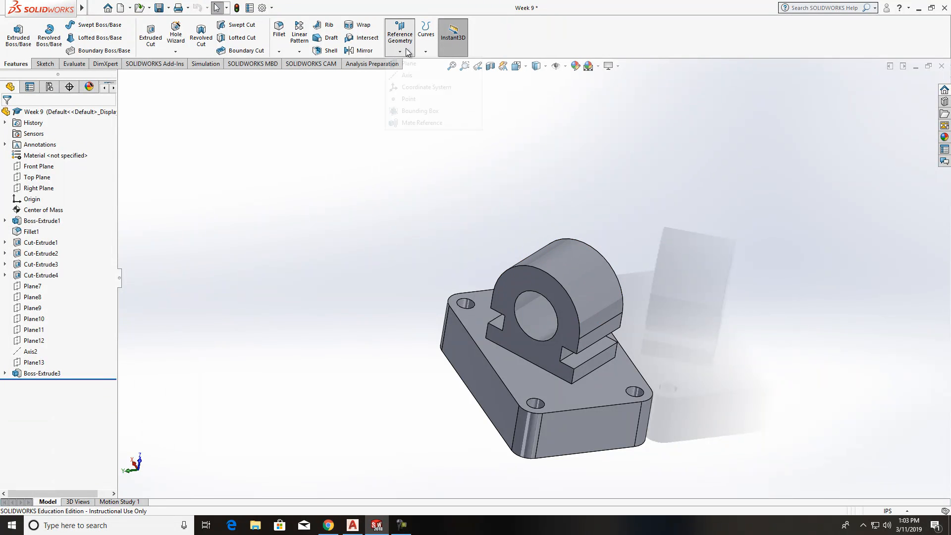
{"action": "left_click", "coordinate": [409, 64]}
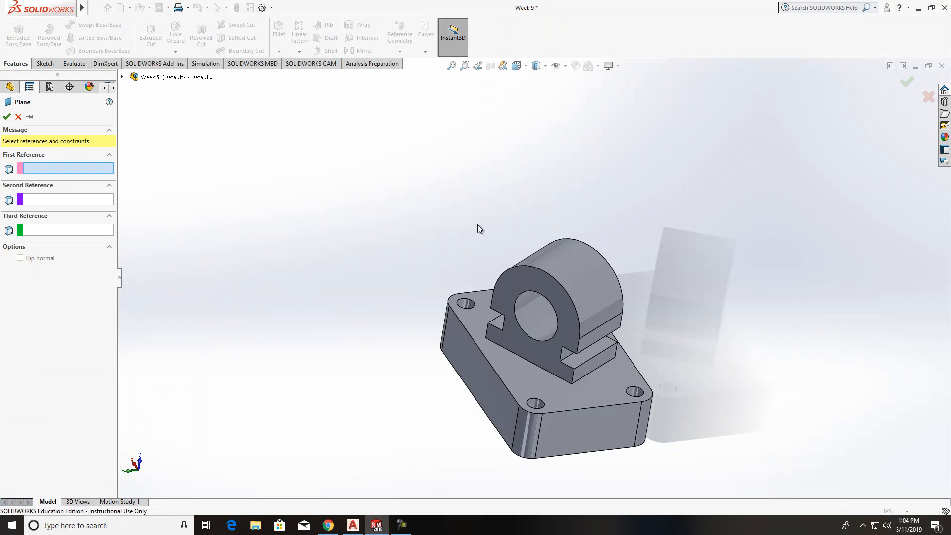
{"action": "left_click", "coordinate": [502, 360]}
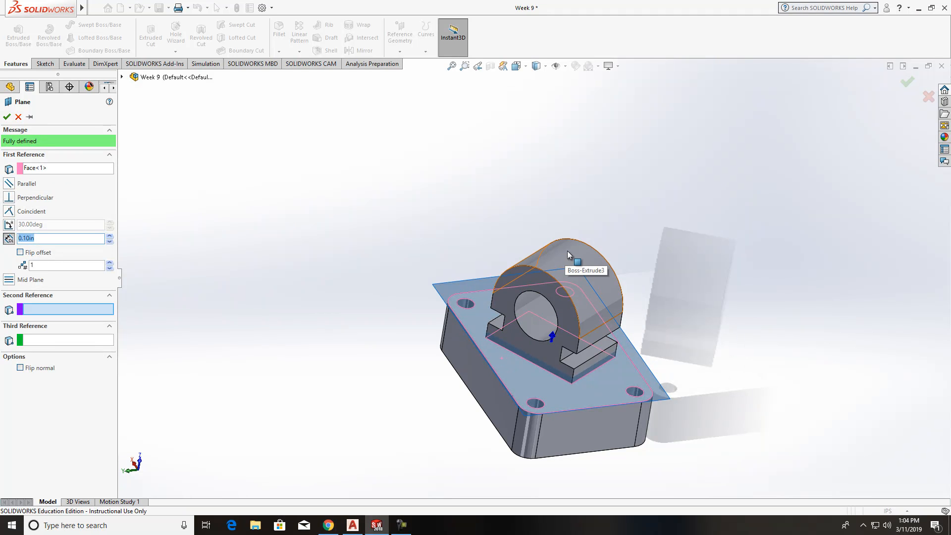
{"action": "left_click", "coordinate": [31, 214]}
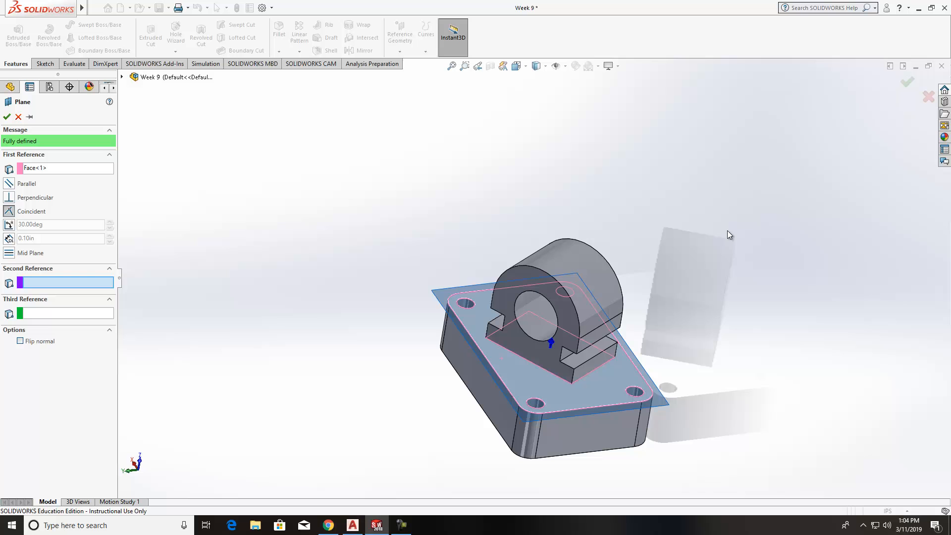
{"action": "left_click", "coordinate": [578, 253]}
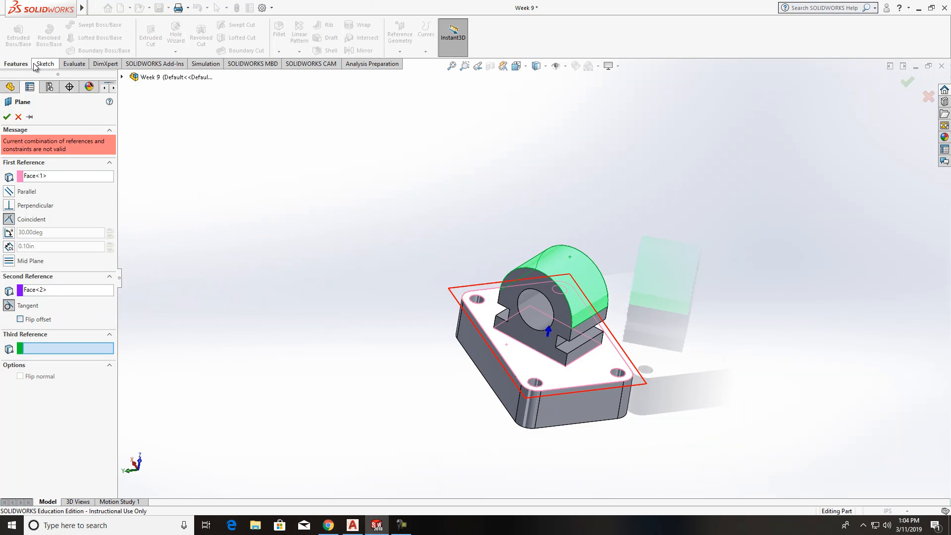
{"action": "left_click", "coordinate": [19, 117]}
Create a reference plane offset 1.5 in above the top face of the base block.
{"action": "middle_click_drag", "start_coordinate": [616, 220], "coordinate": [635, 201]}
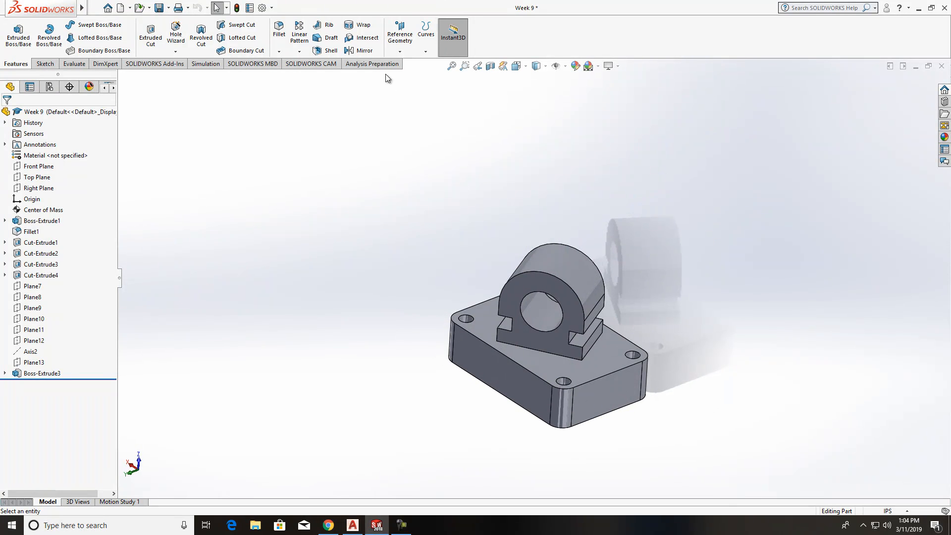
{"action": "left_click", "coordinate": [400, 49]}
{"action": "left_click", "coordinate": [404, 62]}
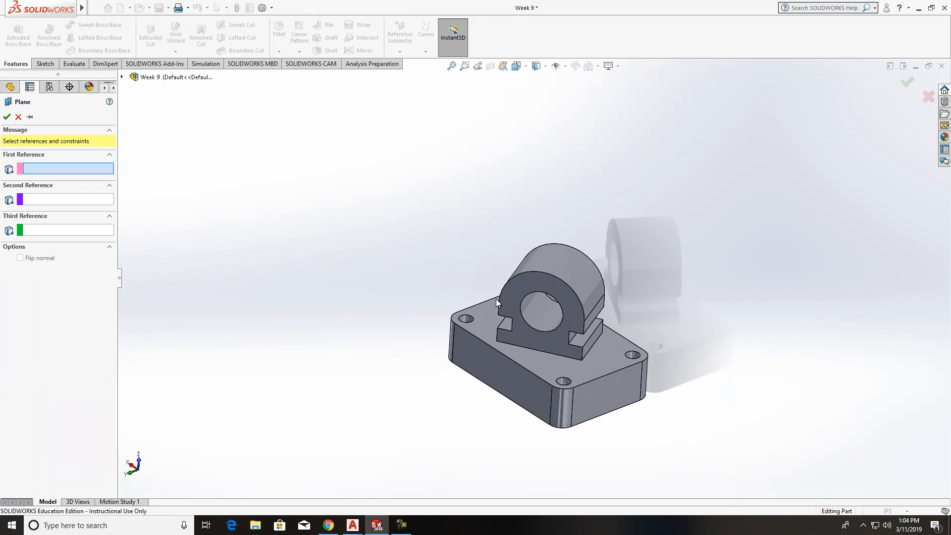
{"action": "left_click", "coordinate": [486, 316]}
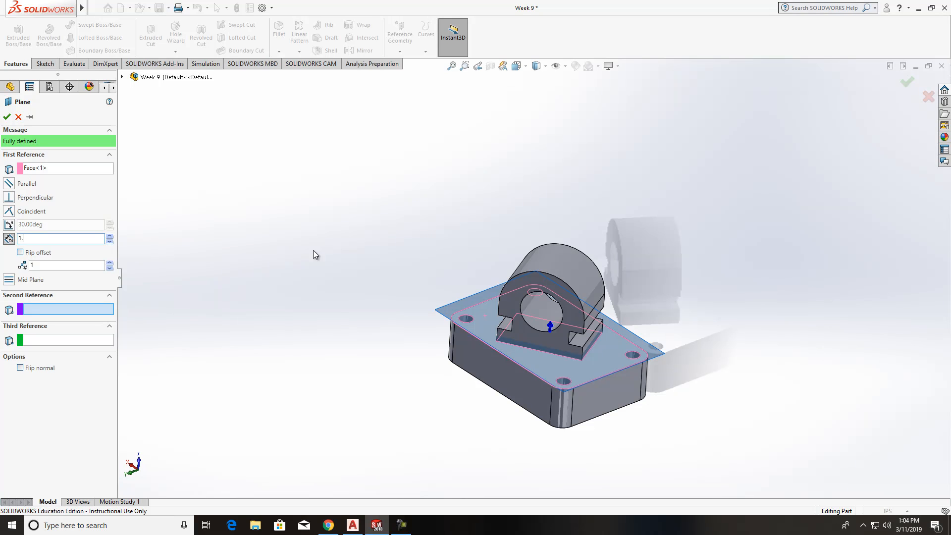
{"action": "key", "text": "Return"}
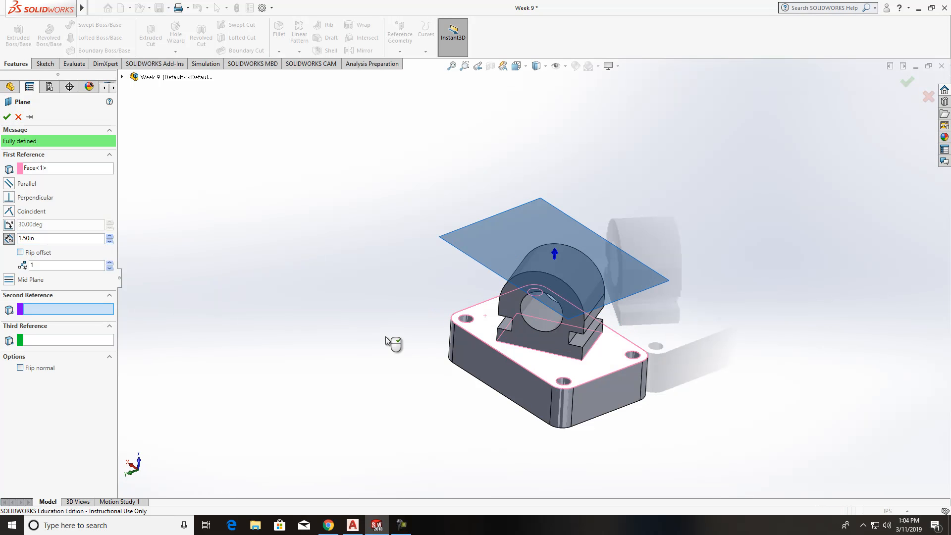
{"action": "middle_click_drag", "start_coordinate": [706, 268], "coordinate": [660, 325]}
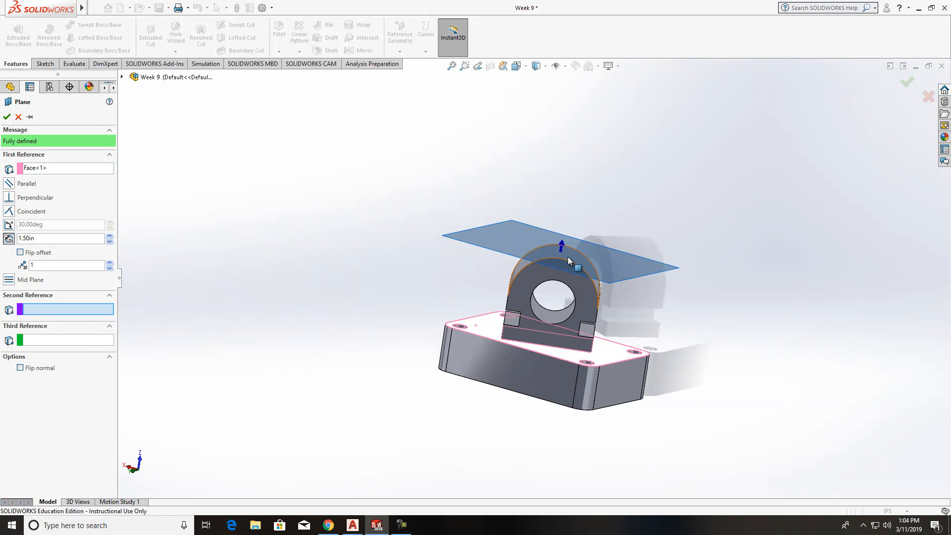
{"action": "left_click", "coordinate": [7, 117]}
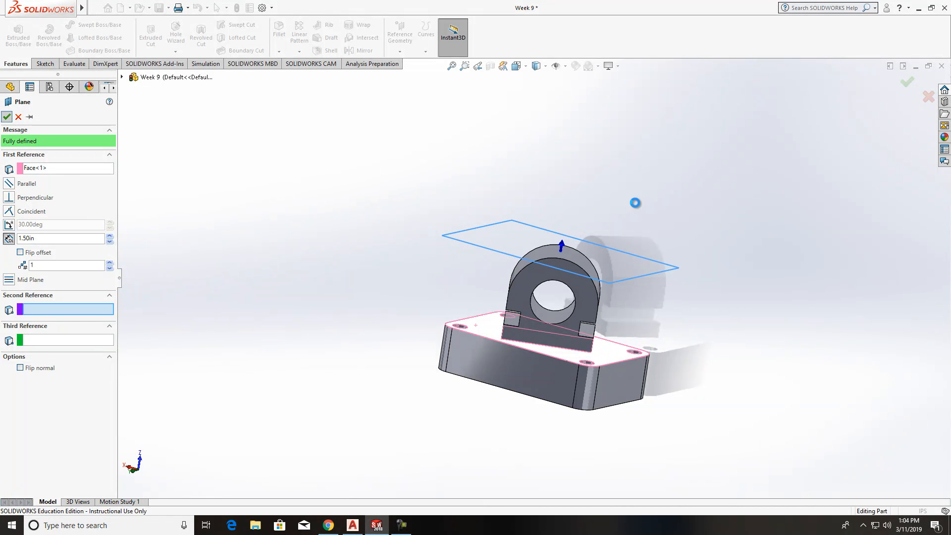
Start a sketch on the offset plane above the base and draw a circle about 0.33 in in diameter over the middle of the tab.
{"action": "middle_click_drag", "start_coordinate": [652, 201], "coordinate": [649, 257]}
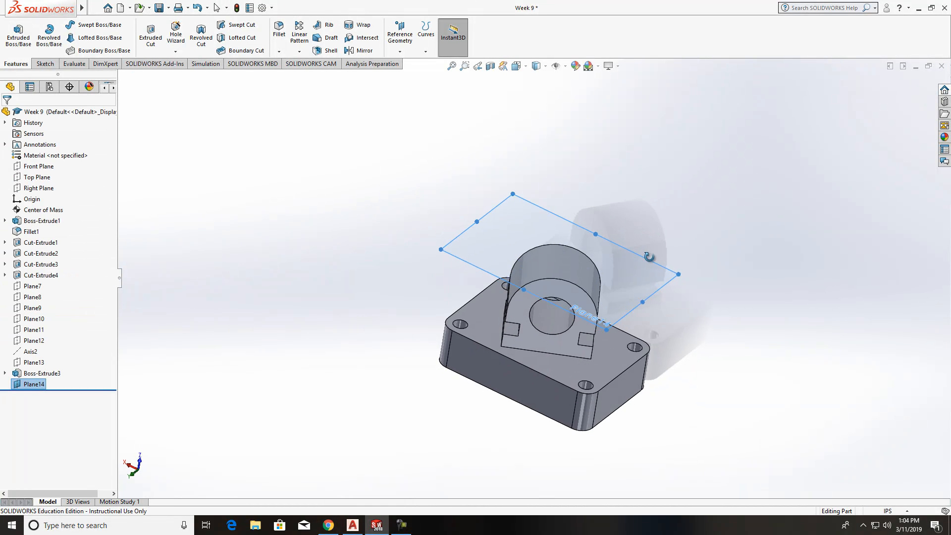
{"action": "left_click", "coordinate": [45, 64]}
{"action": "left_click", "coordinate": [7, 52]}
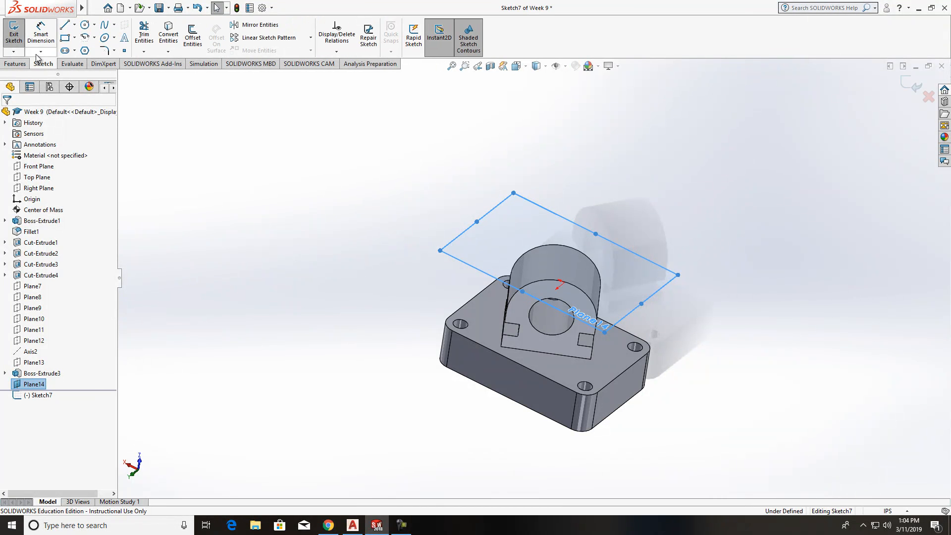
{"action": "middle_click_drag", "start_coordinate": [514, 247], "coordinate": [498, 329]}
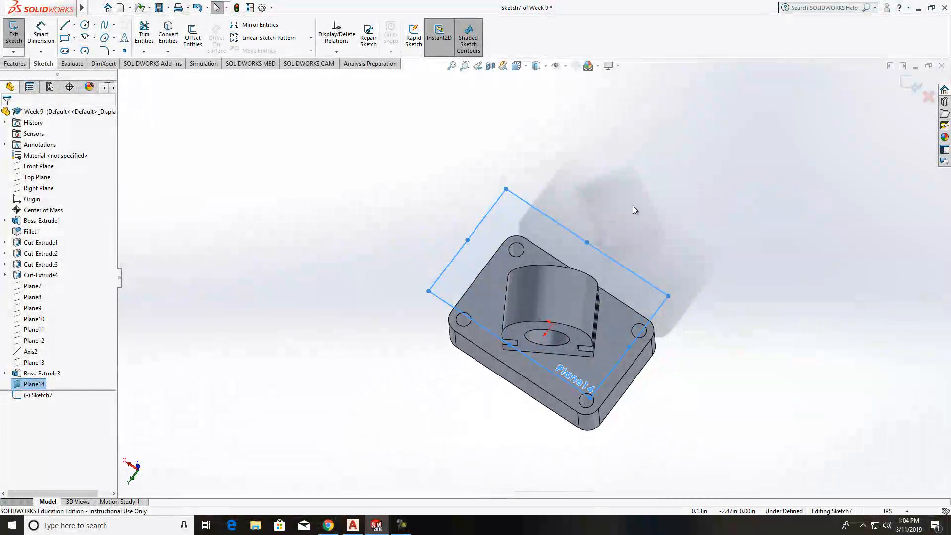
{"action": "left_click", "coordinate": [526, 66]}
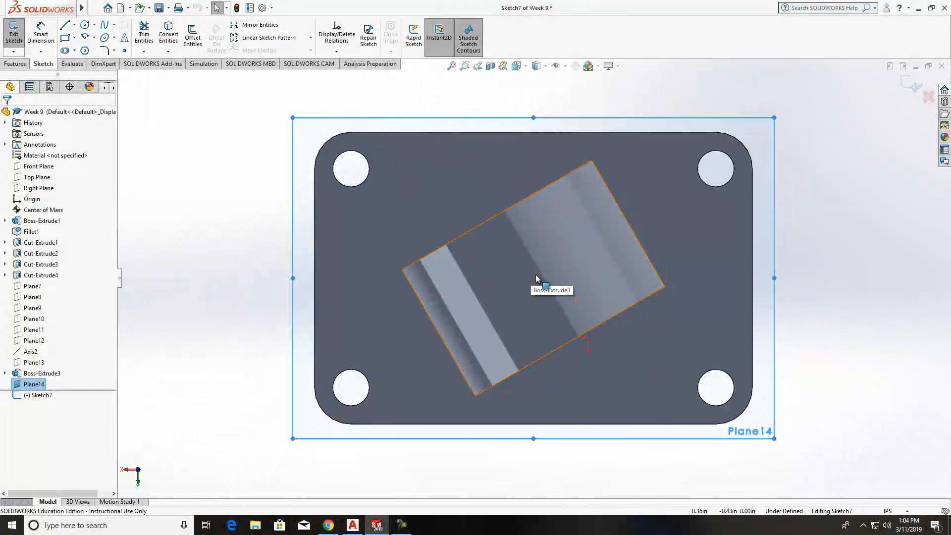
{"action": "left_click", "coordinate": [84, 27]}
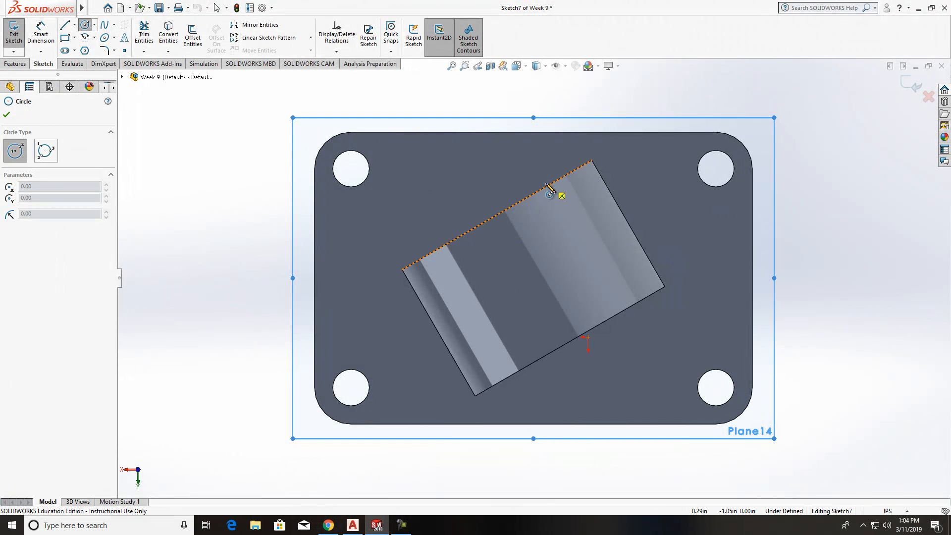
{"action": "left_click", "coordinate": [532, 279]}
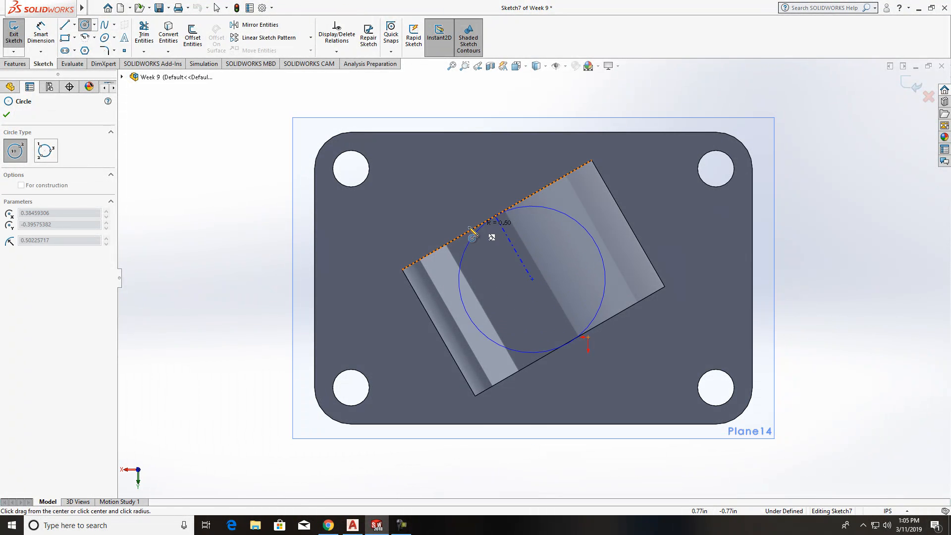
{"action": "left_click", "coordinate": [546, 262]}
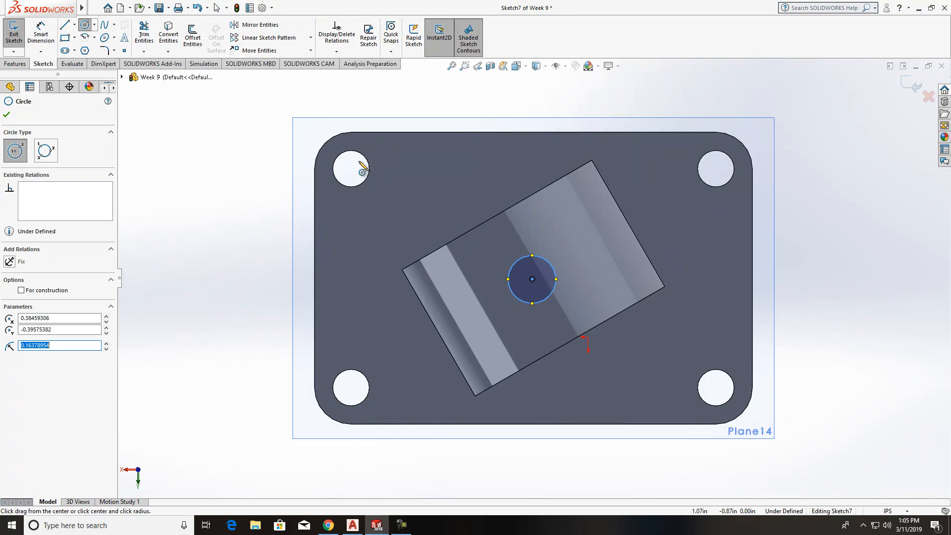
Dimension the circle's diameter as 0.25 in.
{"action": "left_click", "coordinate": [41, 34]}
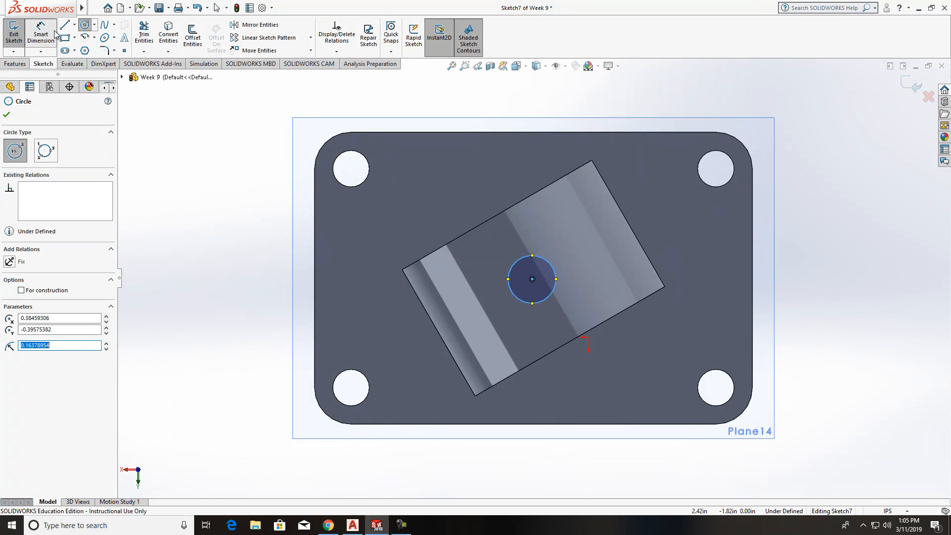
{"action": "left_click", "coordinate": [535, 256]}
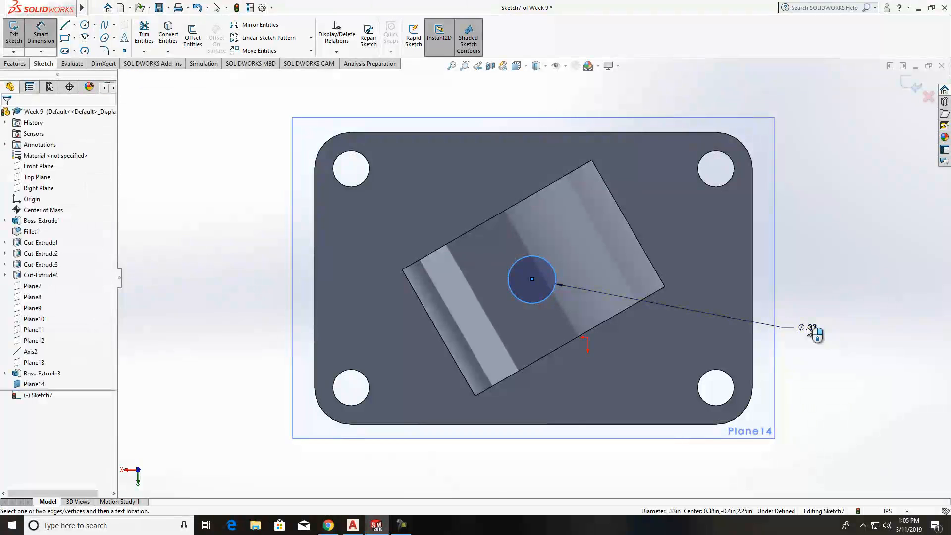
{"action": "left_click", "coordinate": [809, 330]}
{"action": "type", "text": "."}
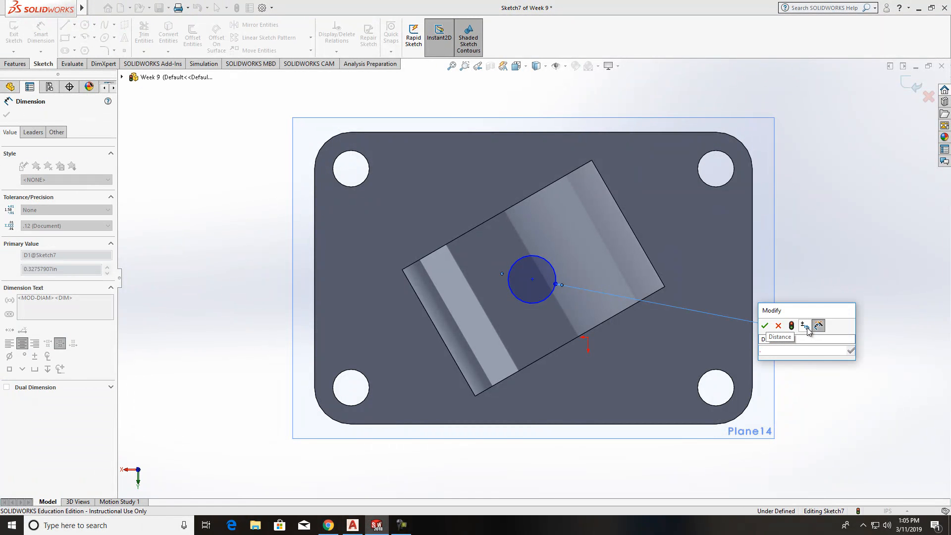
{"action": "type", "text": "25"}
{"action": "key", "text": "Return"}
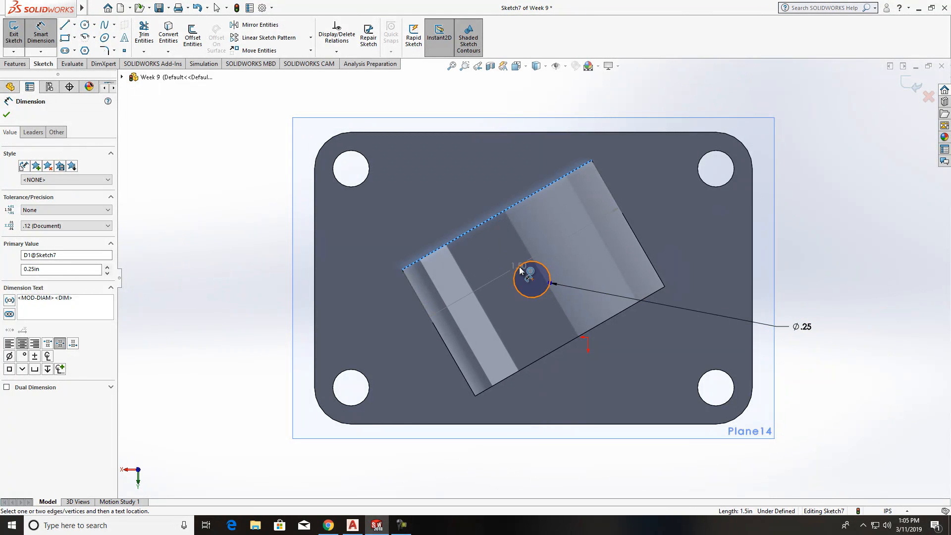
Dimension the circle's center 0.5 in from the tab's adjacent long edge.
{"action": "left_click", "coordinate": [522, 266]}
{"action": "left_click", "coordinate": [649, 177]}
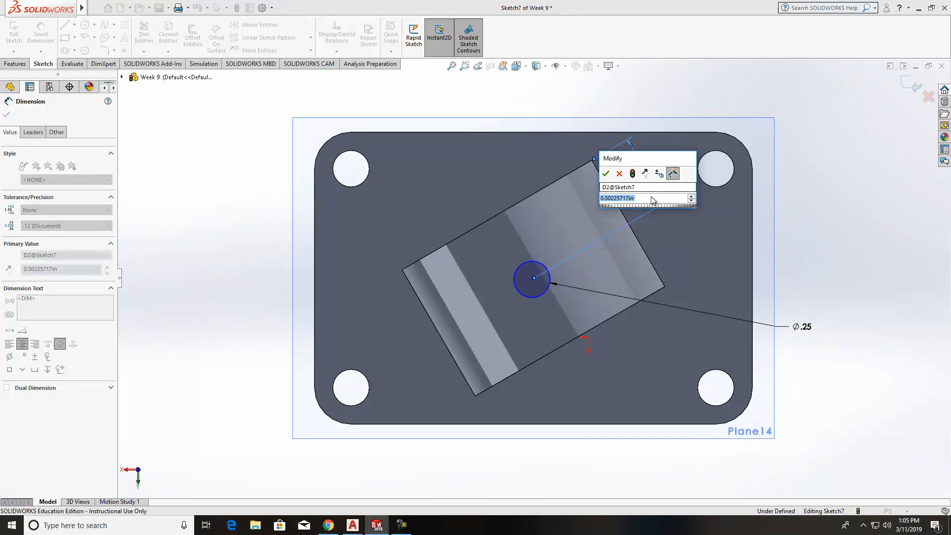
{"action": "type", "text": ".5"}
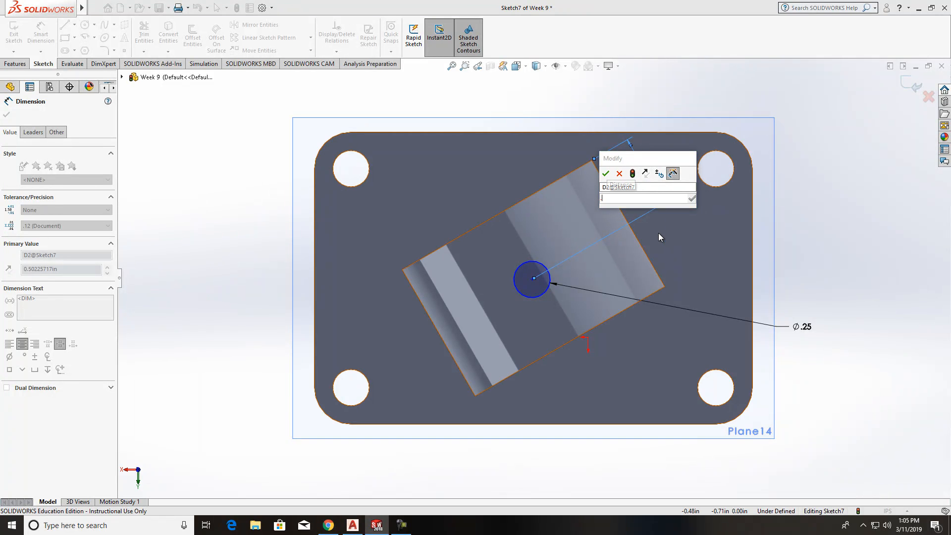
{"action": "key", "text": "Return"}
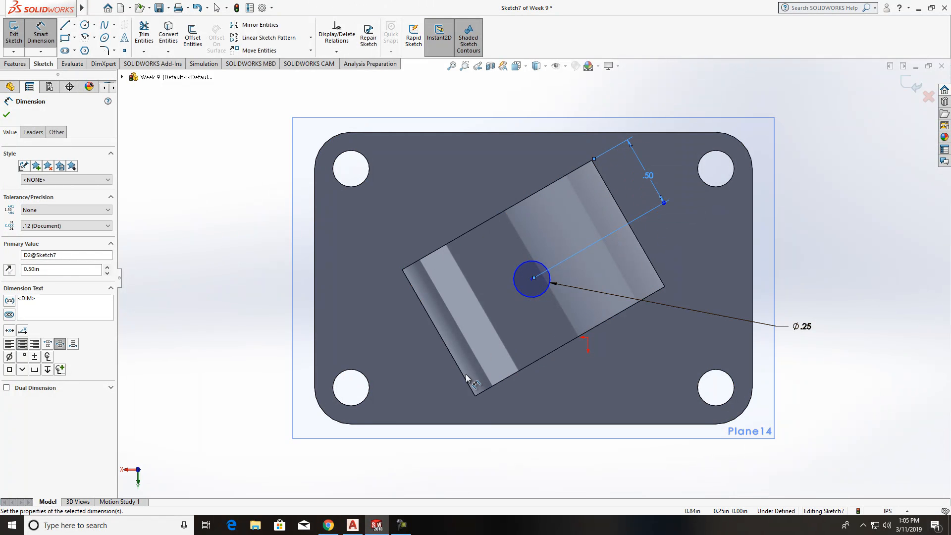
Dimension the circle's center 0.75 in from the tab's short edge and exit the sketch.
{"action": "left_click", "coordinate": [465, 380]}
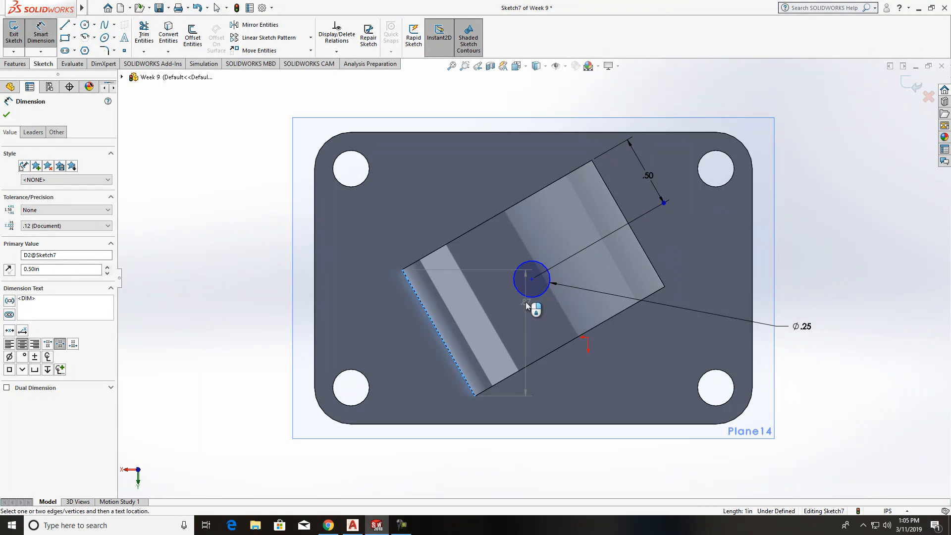
{"action": "left_click", "coordinate": [531, 279]}
{"action": "left_click", "coordinate": [438, 209]}
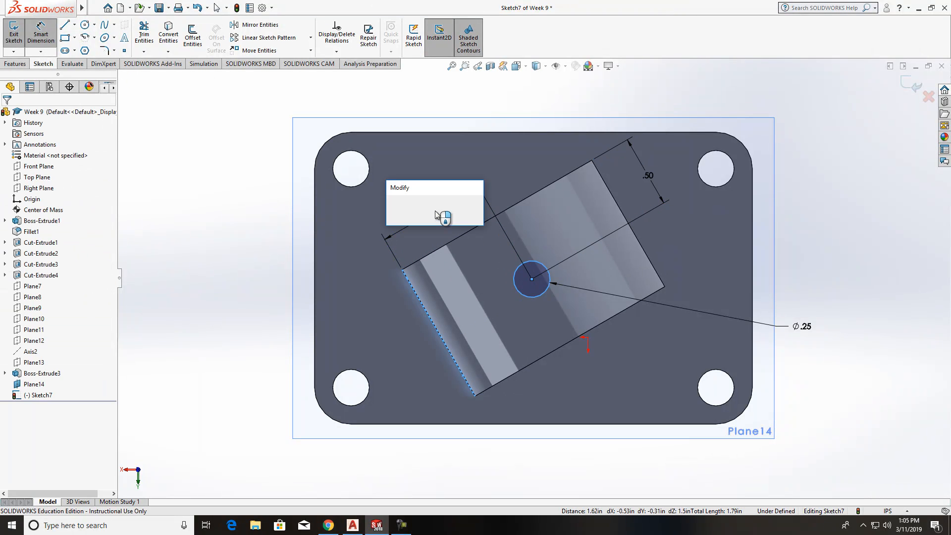
{"action": "type", "text": "."}
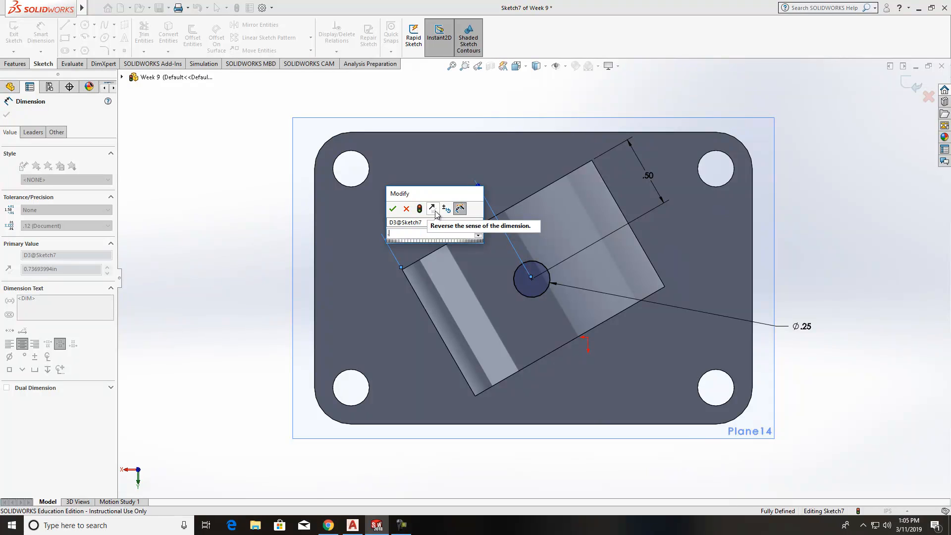
{"action": "type", "text": "75"}
{"action": "key", "text": "Return"}
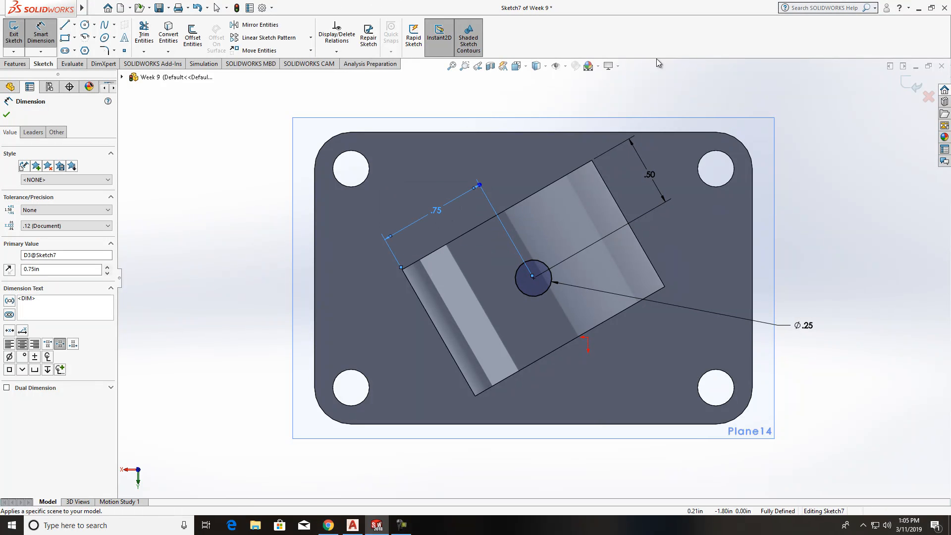
{"action": "left_click", "coordinate": [19, 31]}
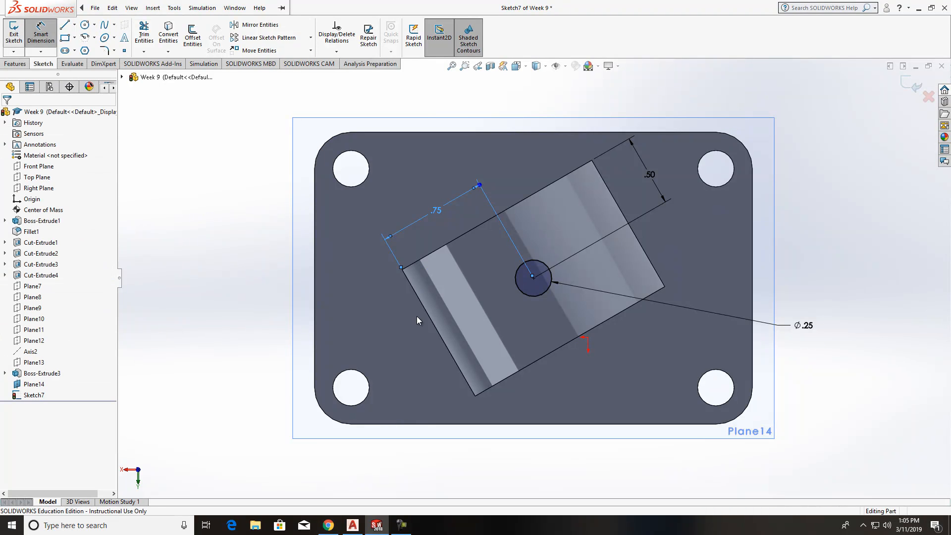
{"action": "middle_click_drag", "start_coordinate": [395, 346], "coordinate": [370, 219]}
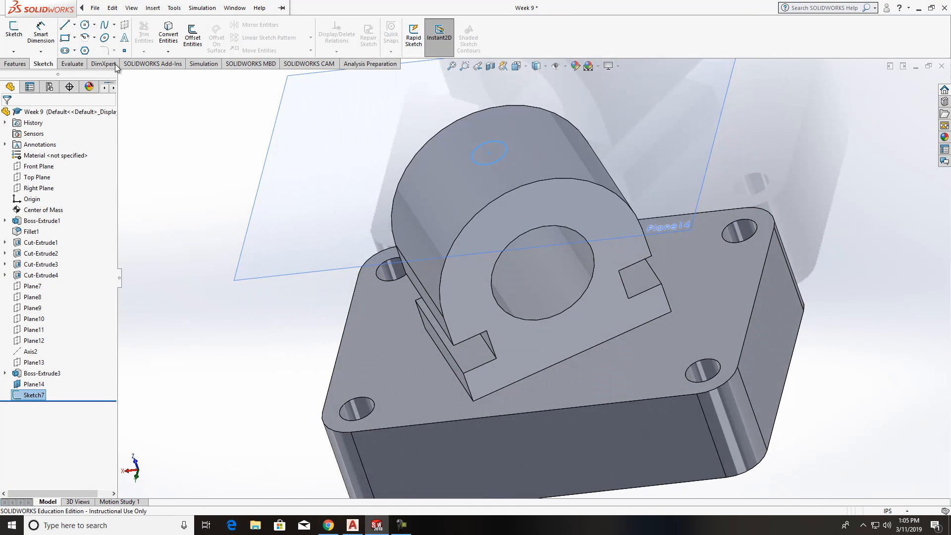
Hide the offset plane and cut-extrude the 0.25 in circle into the tab's rounded top using the Up To Next end condition.
{"action": "right_click", "coordinate": [273, 140]}
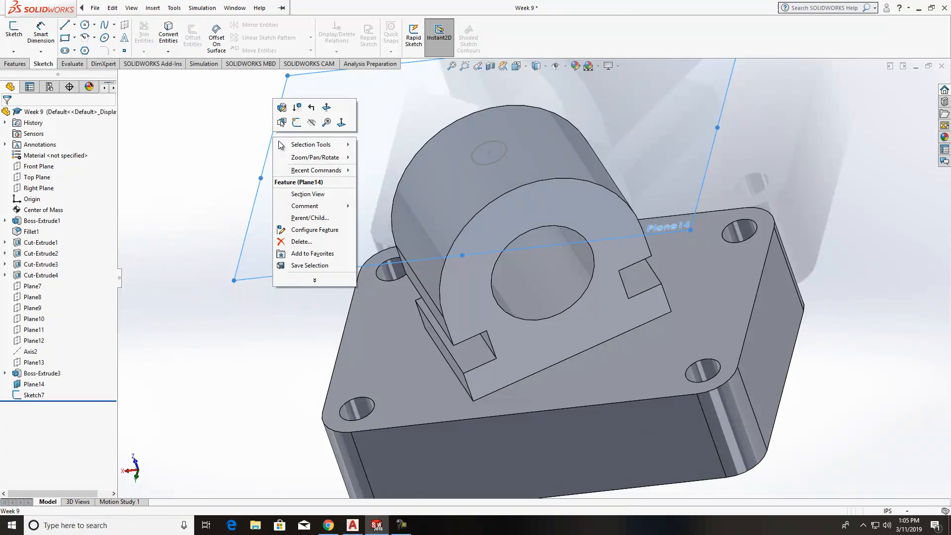
{"action": "left_click", "coordinate": [312, 123]}
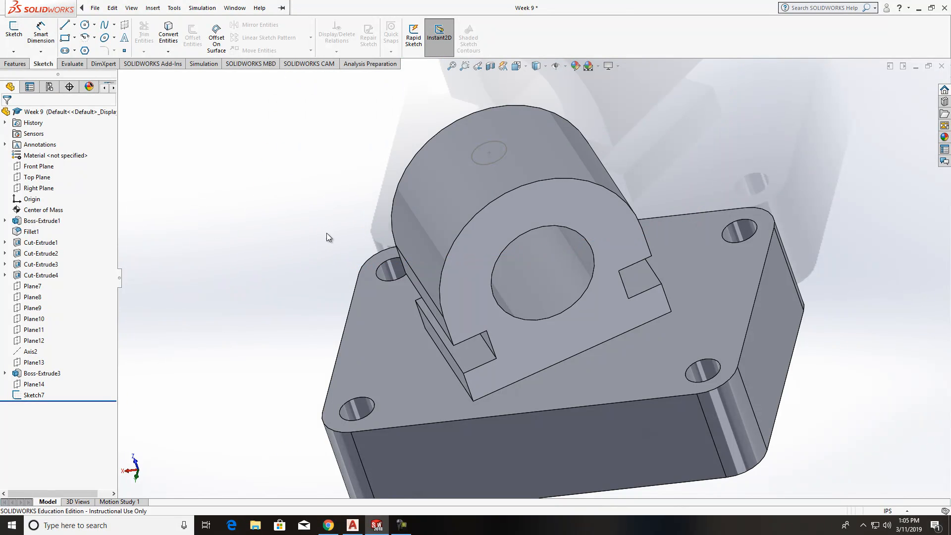
{"action": "left_click", "coordinate": [24, 65]}
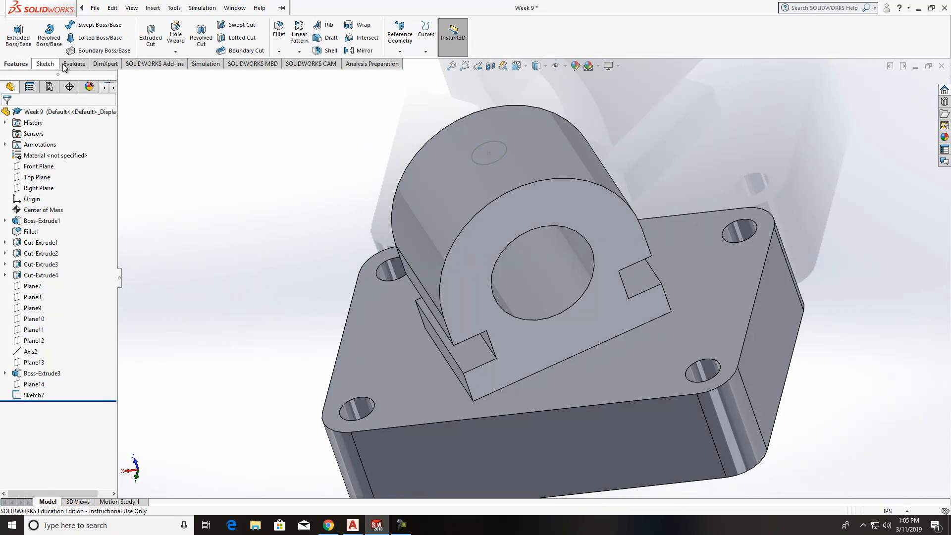
{"action": "left_click", "coordinate": [150, 39]}
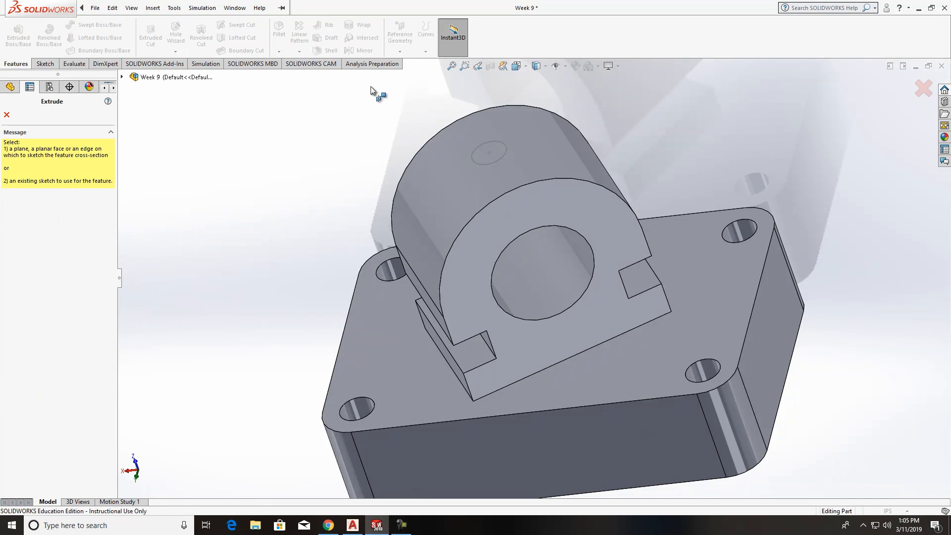
{"action": "left_click", "coordinate": [489, 145]}
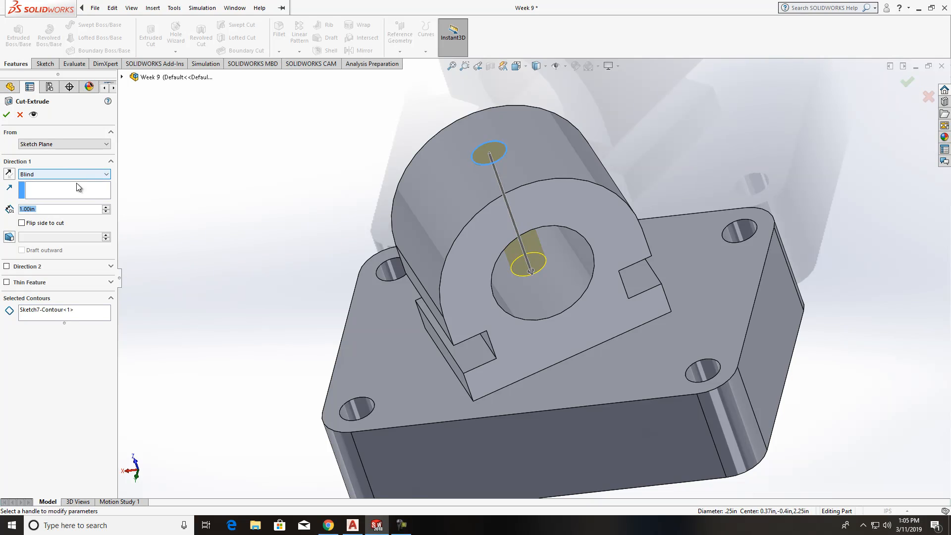
{"action": "left_click", "coordinate": [90, 176]}
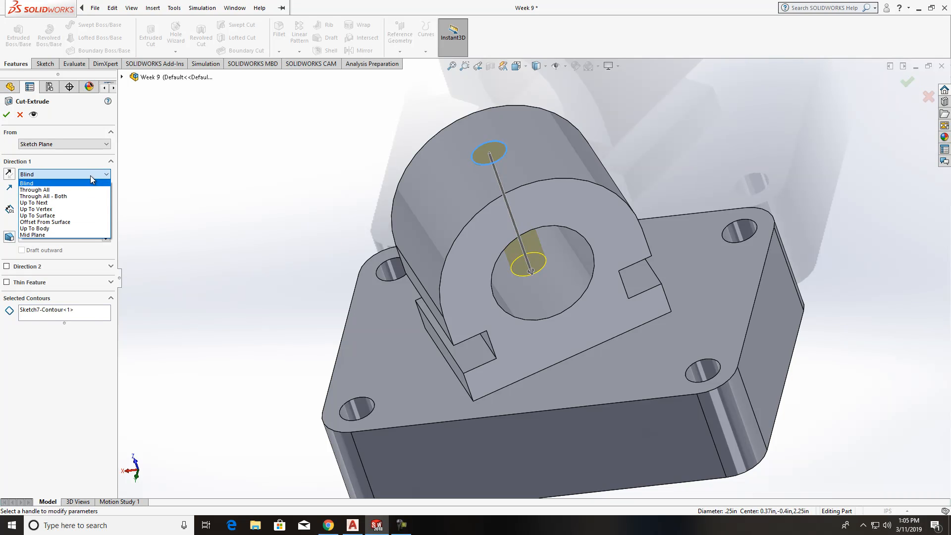
{"action": "left_click", "coordinate": [69, 202]}
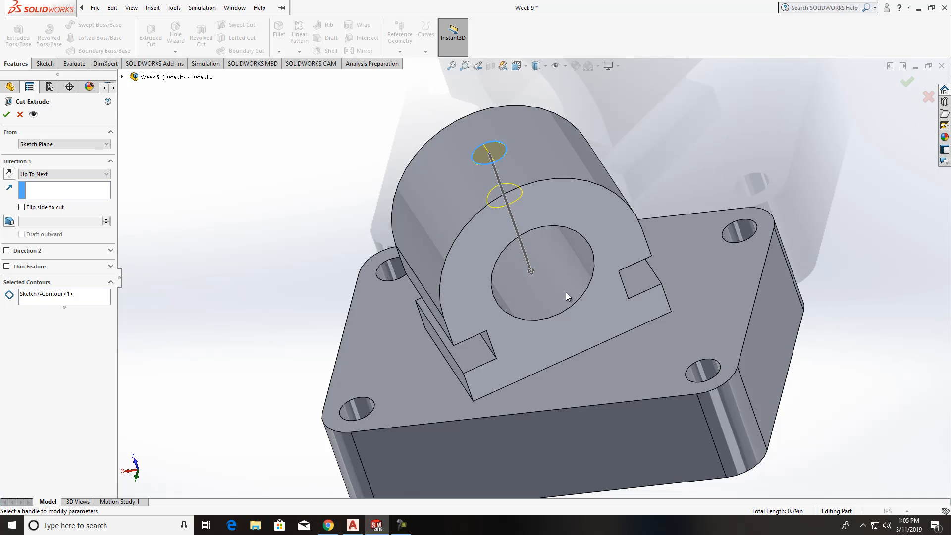
{"action": "middle_click_drag", "start_coordinate": [539, 253], "coordinate": [525, 199]}
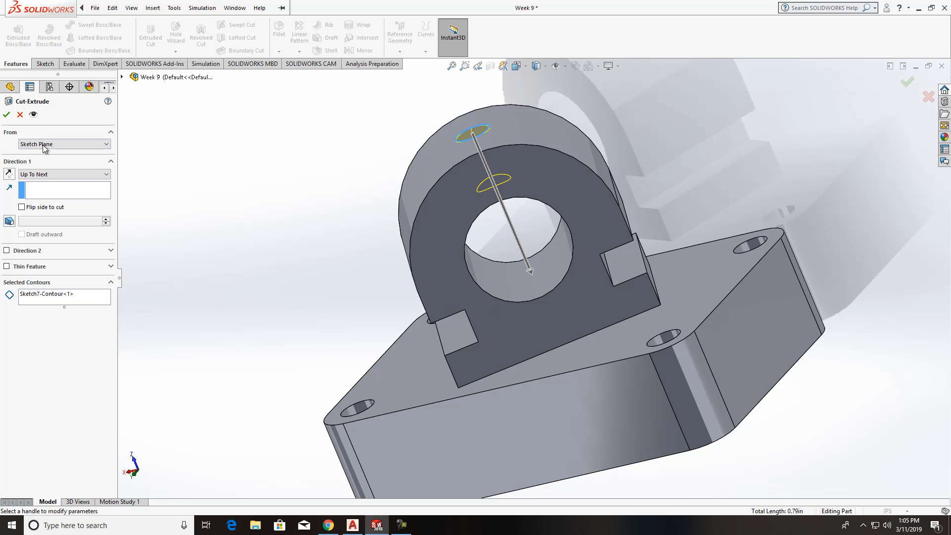
{"action": "left_click", "coordinate": [7, 114]}
Check the new hole in the tab and save the Week 9 part.
{"action": "middle_click_drag", "start_coordinate": [412, 302], "coordinate": [537, 403]}
{"action": "scroll", "coordinate": [521, 174], "scroll_direction": "down", "scroll_amount": 3}
{"action": "scroll", "coordinate": [627, 218], "scroll_direction": "up", "scroll_amount": 4}
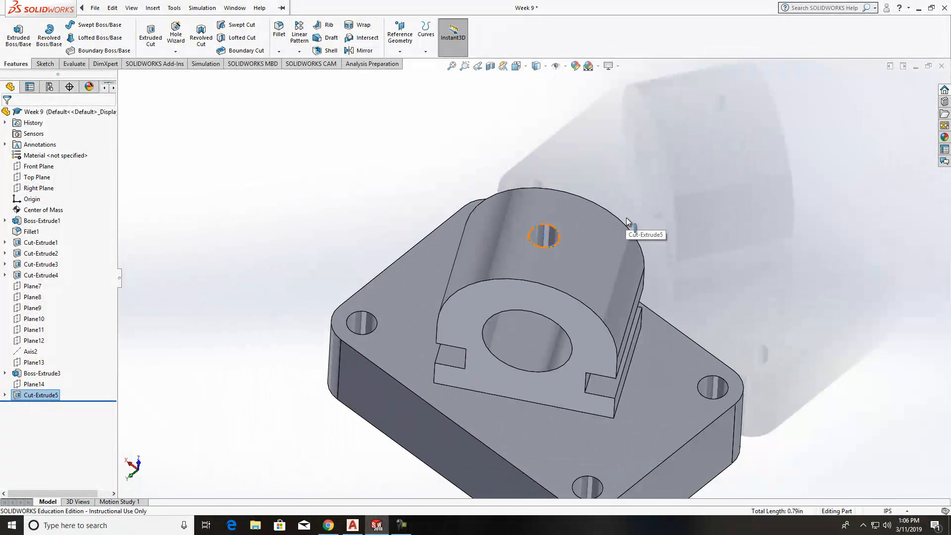
{"action": "scroll", "coordinate": [626, 218], "scroll_direction": "up", "scroll_amount": 1}
{"action": "middle_click_drag", "start_coordinate": [497, 205], "coordinate": [489, 145]}
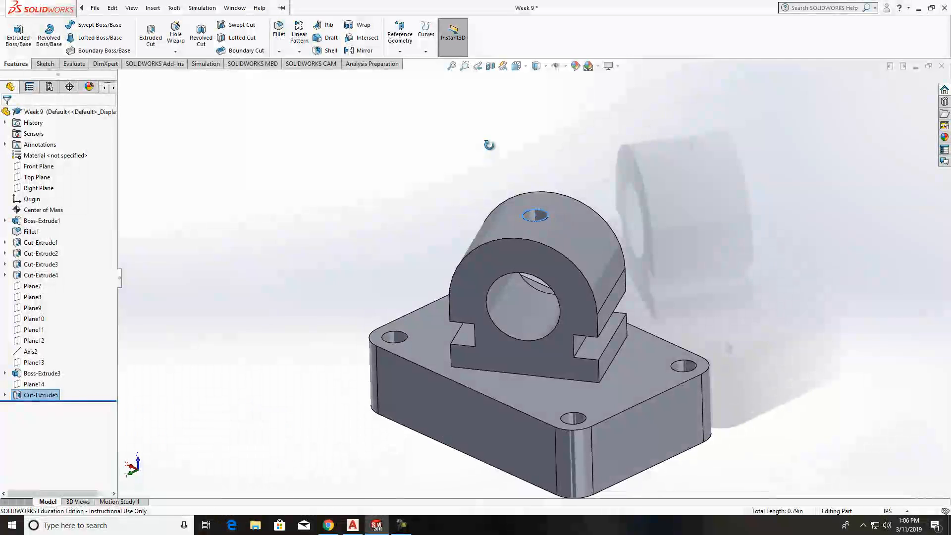
{"action": "left_click", "coordinate": [174, 7]}
{"action": "mouse_move", "coordinate": [95, 8]}
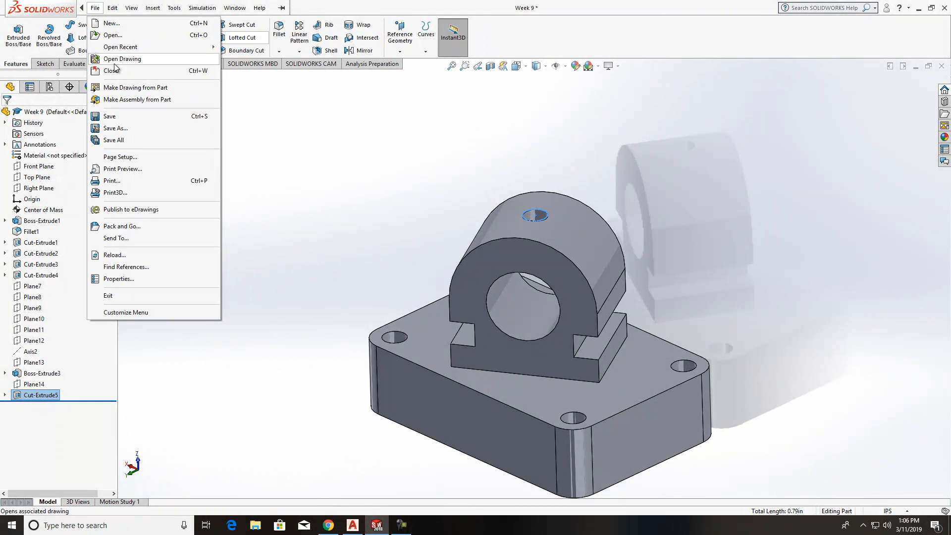
{"action": "left_click", "coordinate": [110, 116]}
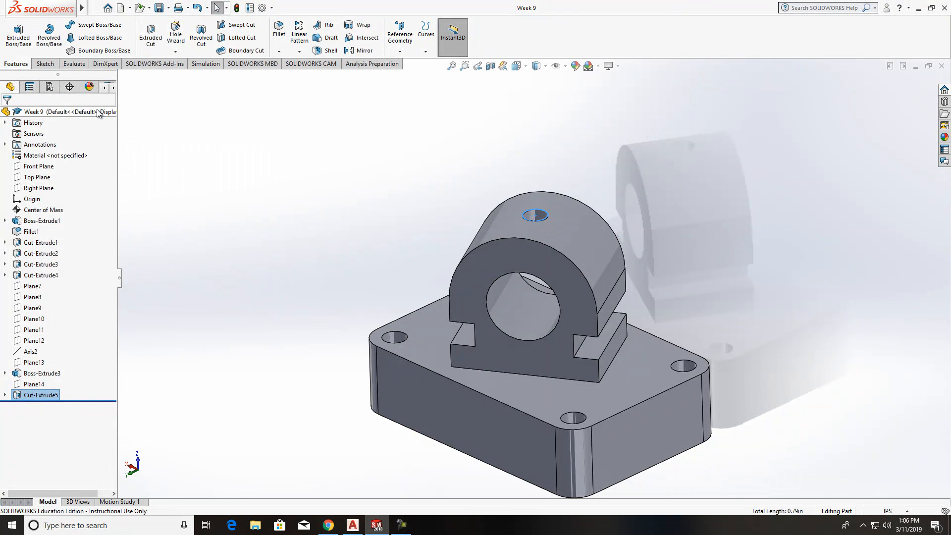
Create a new drawing with the standard A (ANSI) Landscape sheet format.
{"action": "left_click", "coordinate": [94, 9]}
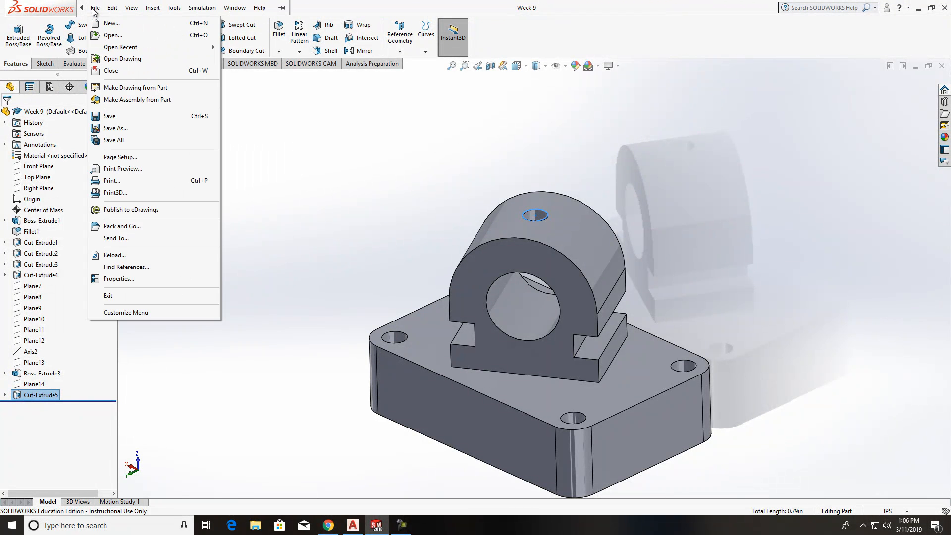
{"action": "left_click", "coordinate": [105, 24]}
{"action": "double_click", "coordinate": [460, 238]}
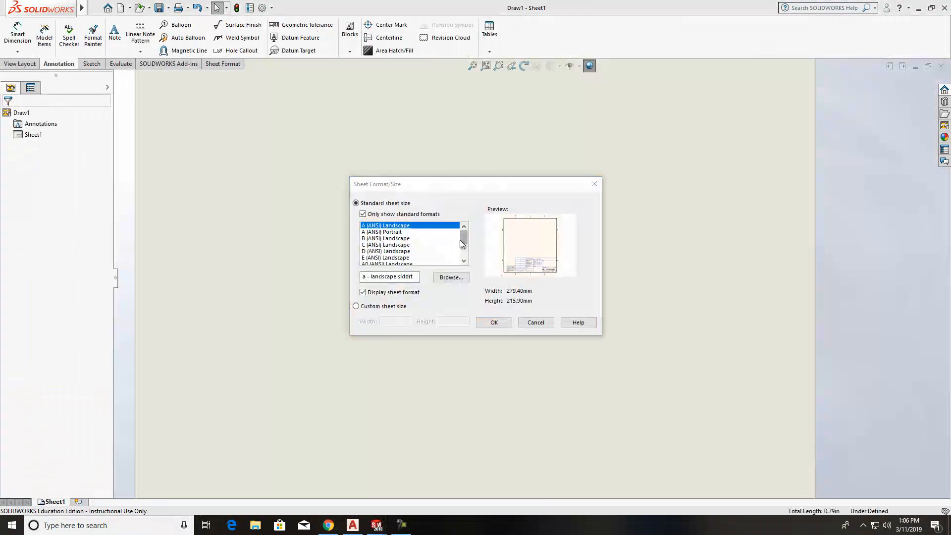
{"action": "left_click", "coordinate": [505, 323]}
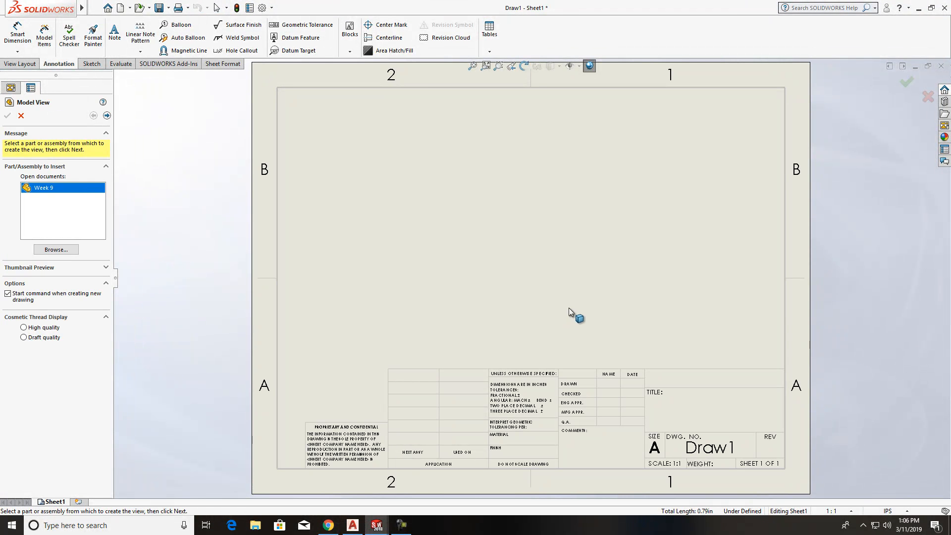
Insert a Week 9 model view looking down on the base plate and position it in the sheet's upper-left area, without projected views.
{"action": "double_click", "coordinate": [45, 189]}
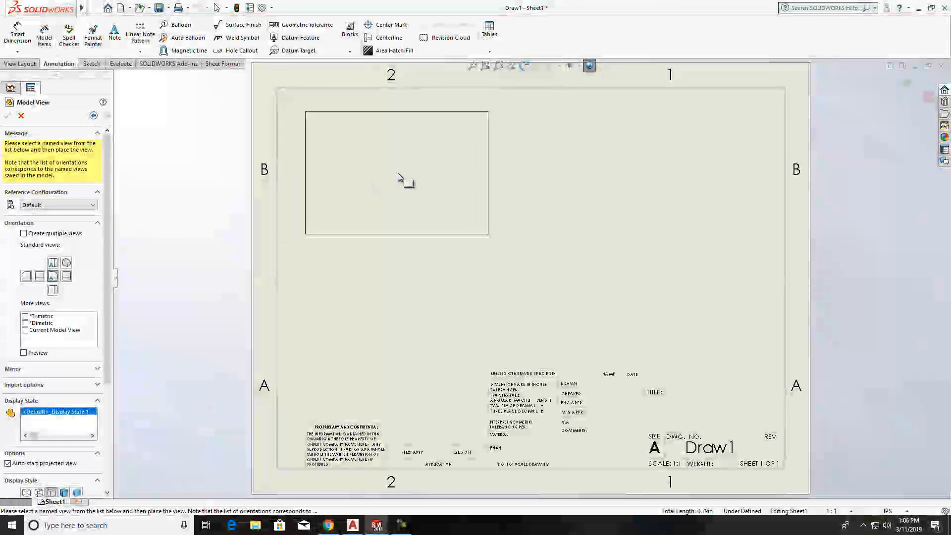
{"action": "left_click", "coordinate": [416, 220]}
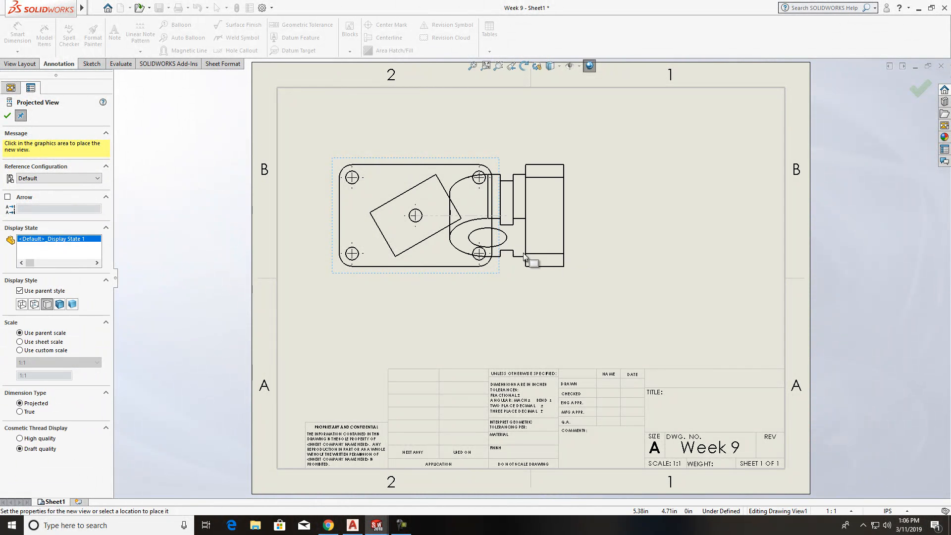
{"action": "key", "text": "Escape"}
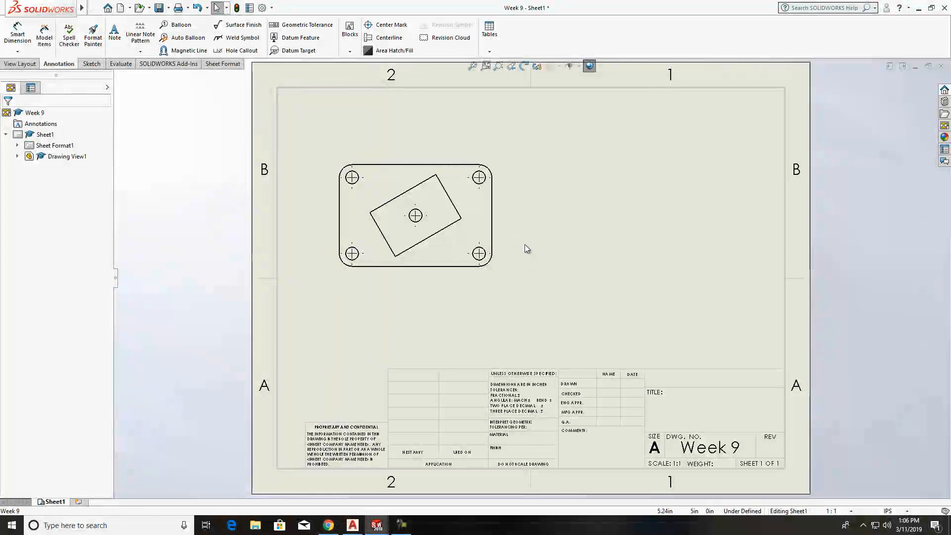
{"action": "right_click", "coordinate": [522, 243]}
{"action": "left_click", "coordinate": [551, 349]}
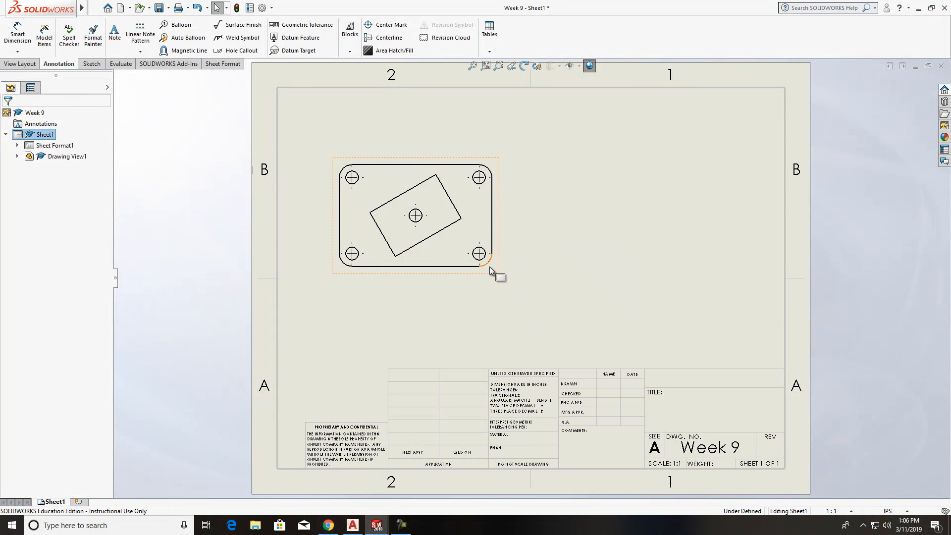
{"action": "left_click_drag", "start_coordinate": [502, 272], "coordinate": [493, 218]}
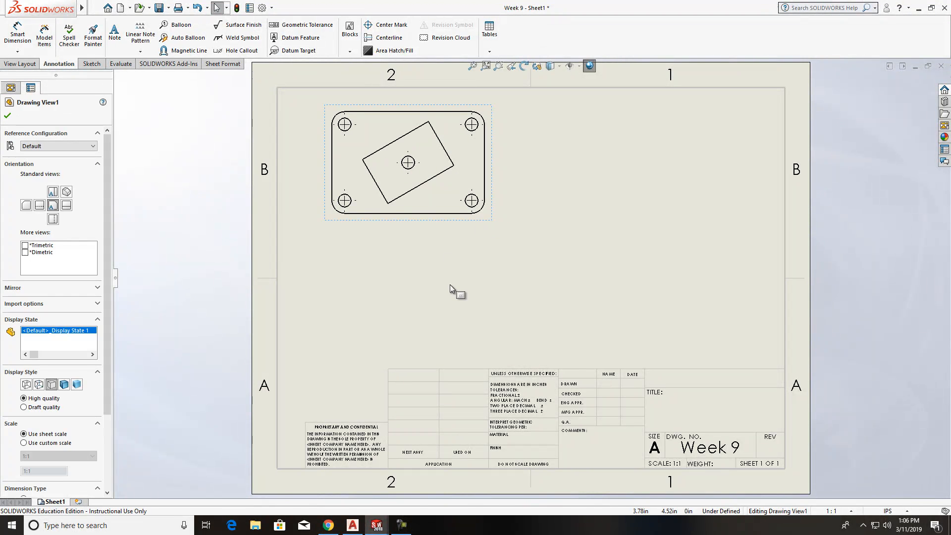
{"action": "left_click", "coordinate": [527, 294]}
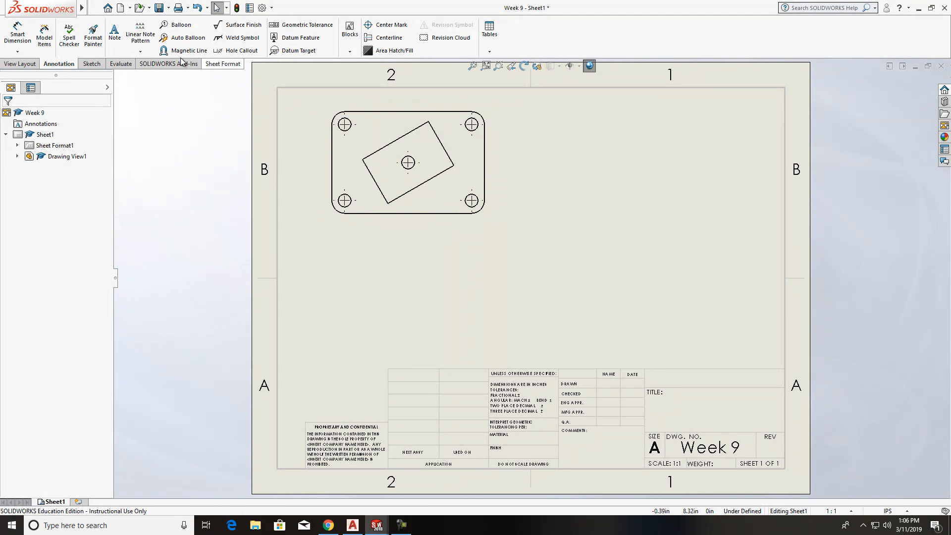
Add a projected view of the block directly below the base plate view.
{"action": "left_click", "coordinate": [24, 64]}
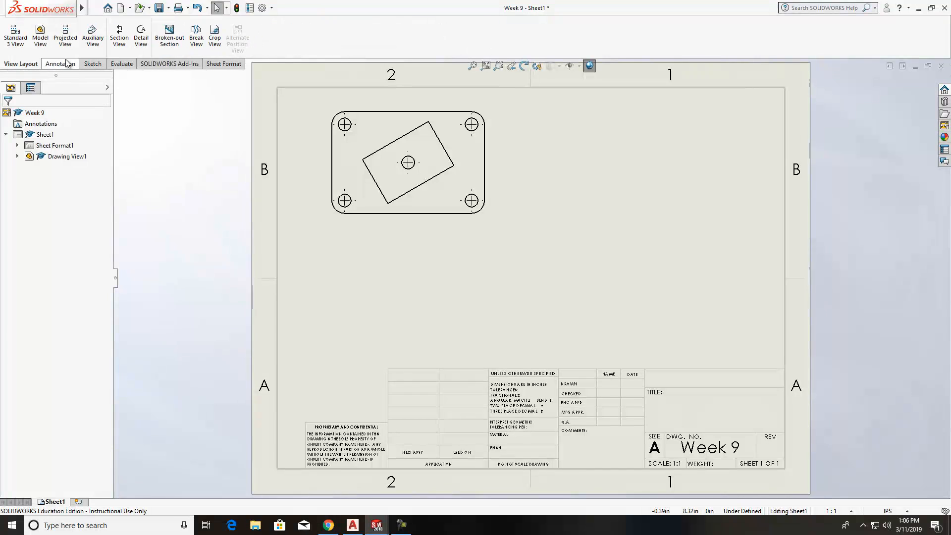
{"action": "left_click", "coordinate": [65, 36]}
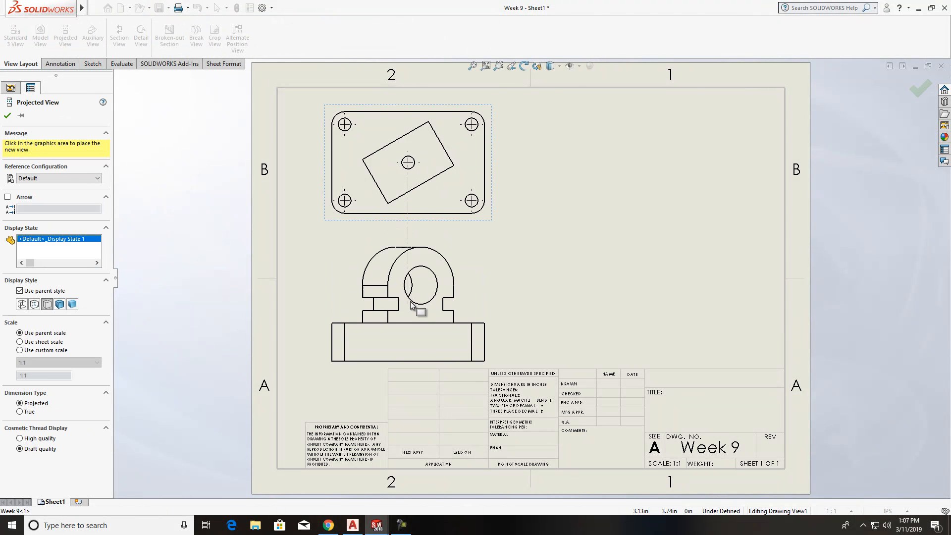
{"action": "left_click", "coordinate": [411, 297]}
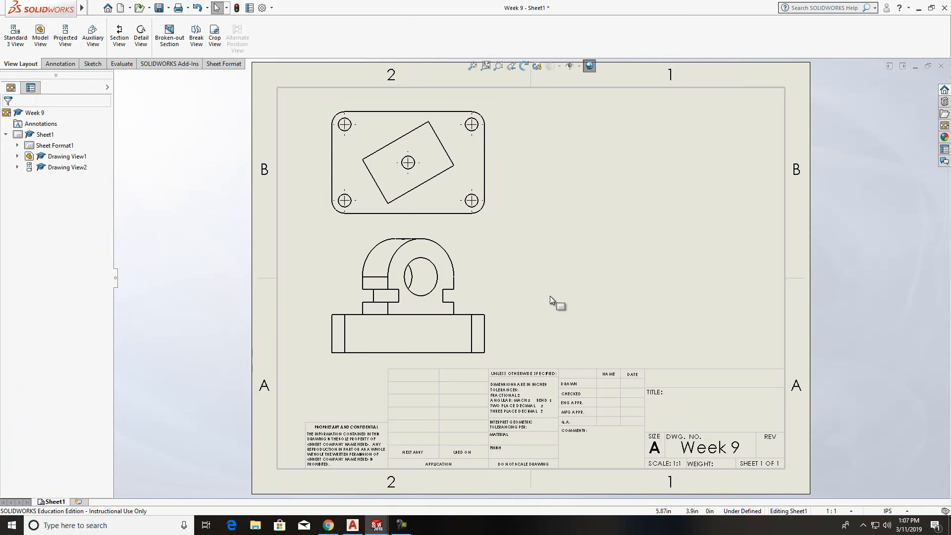
{"action": "left_click", "coordinate": [487, 292]}
{"action": "left_click", "coordinate": [591, 296]}
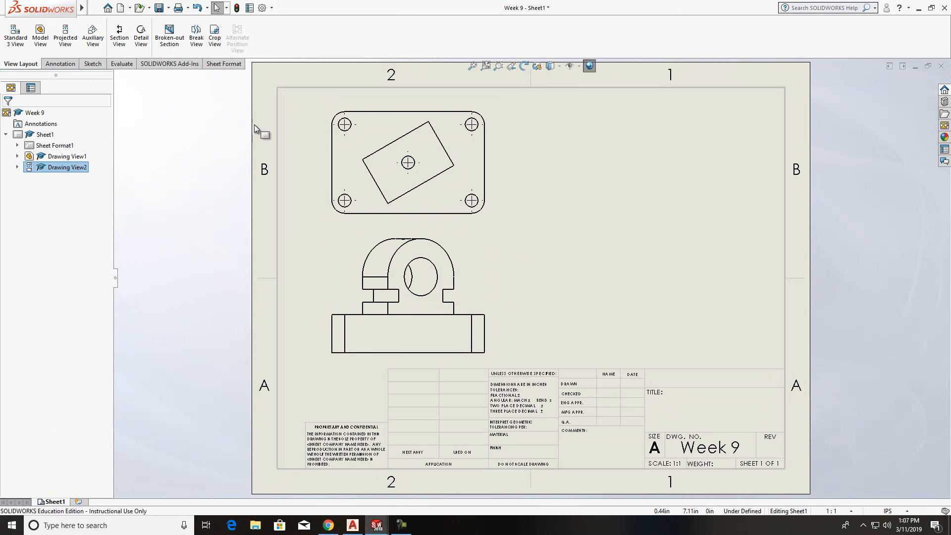
Add a side view projected to the right of the lower view.
{"action": "left_click", "coordinate": [65, 41]}
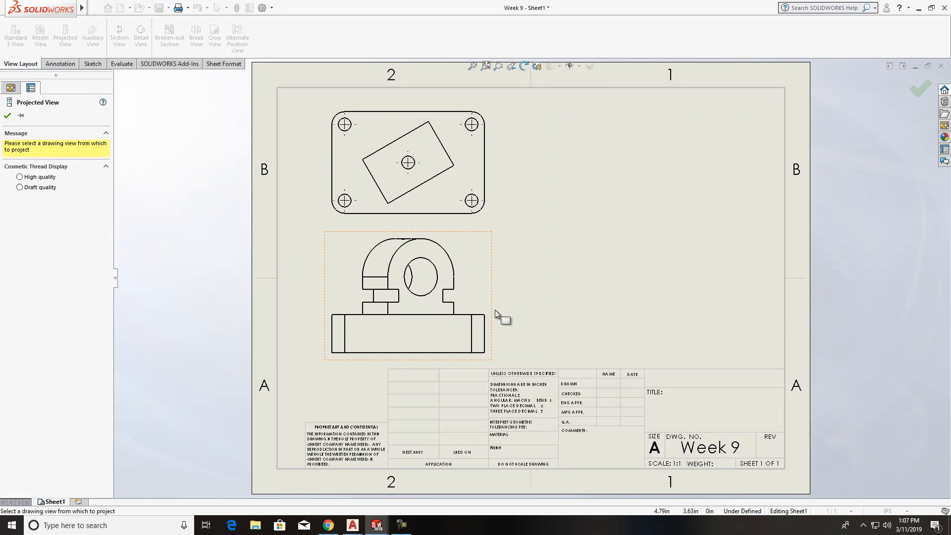
{"action": "left_click", "coordinate": [494, 309]}
{"action": "left_click", "coordinate": [623, 312]}
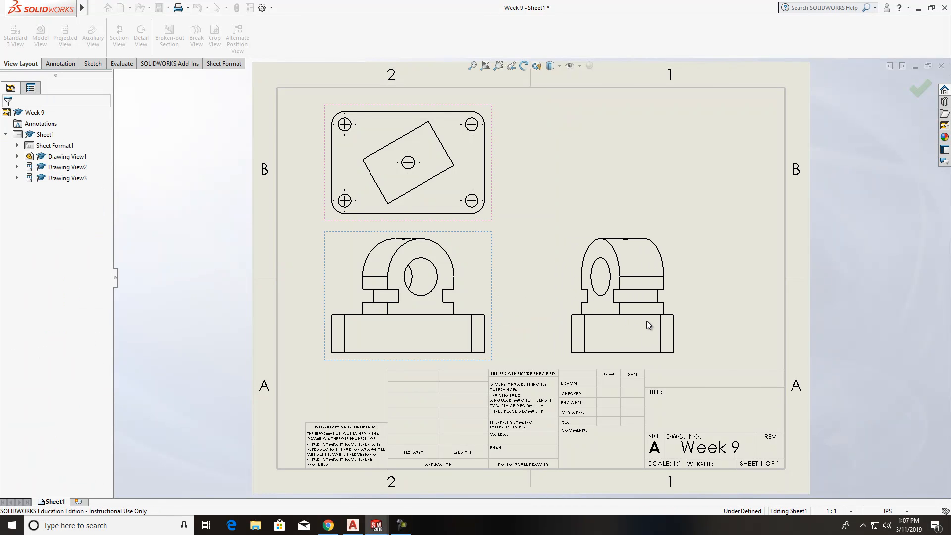
{"action": "right_click", "coordinate": [647, 321]}
{"action": "left_click", "coordinate": [739, 273]}
{"action": "left_click", "coordinate": [731, 277]}
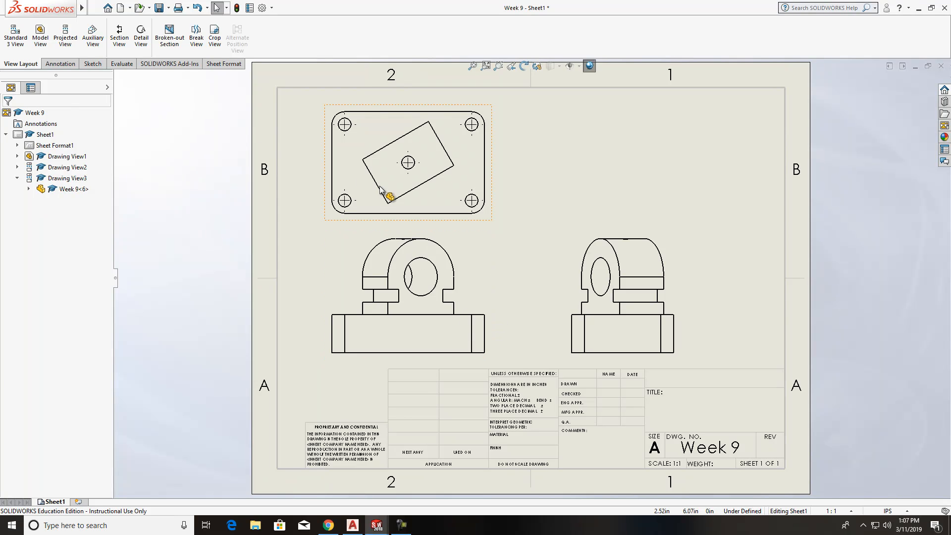
Delete both projected views from the sheet, keeping only the base plate view.
{"action": "left_click", "coordinate": [470, 236]}
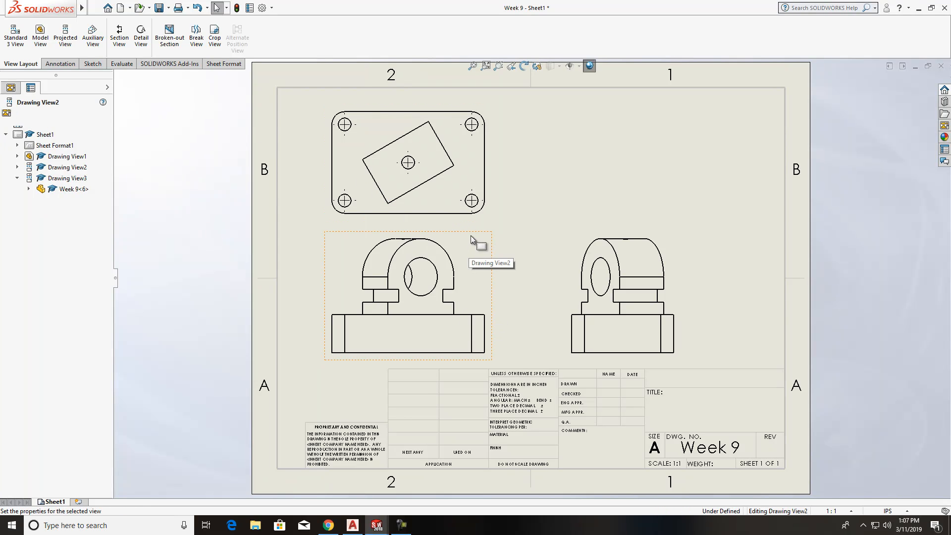
{"action": "key", "text": "Delete"}
{"action": "left_click", "coordinate": [543, 227]}
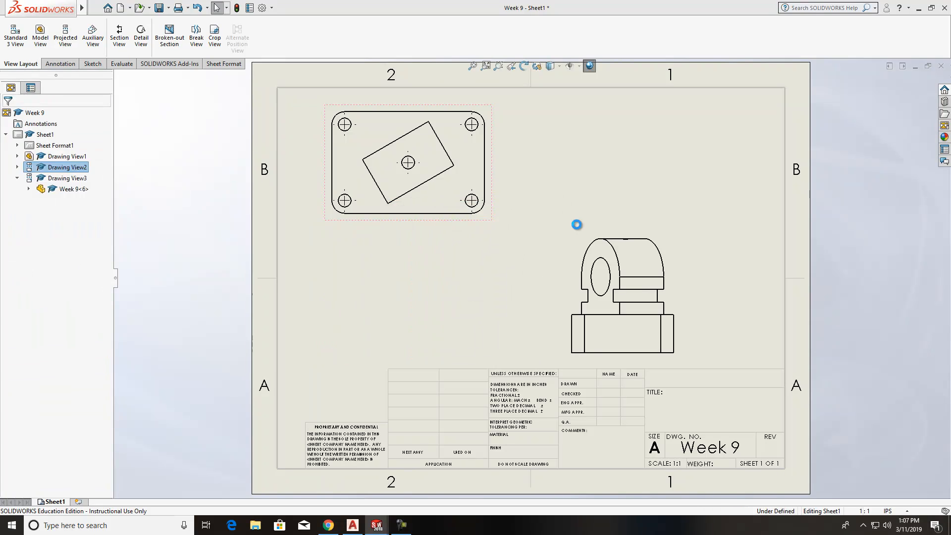
{"action": "left_click", "coordinate": [596, 230]}
{"action": "key", "text": "Delete"}
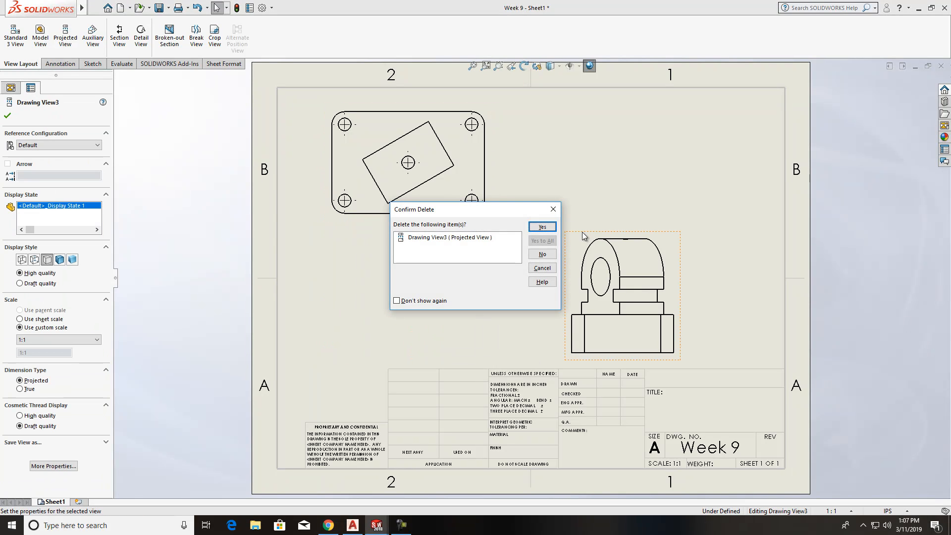
{"action": "left_click", "coordinate": [543, 227]}
Add auxiliary view A from the tab's lower inclined long edge and place it below the base plate view.
{"action": "left_click", "coordinate": [93, 50]}
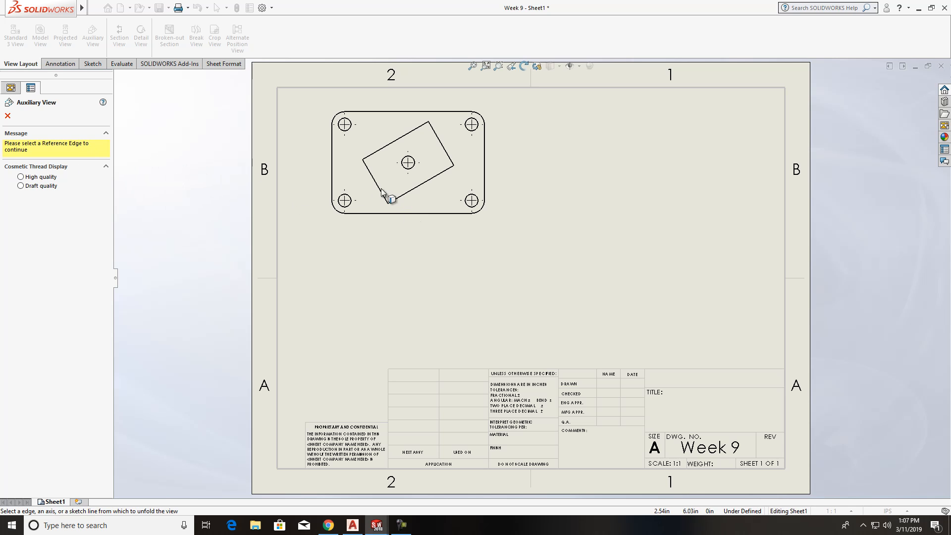
{"action": "left_click", "coordinate": [400, 195]}
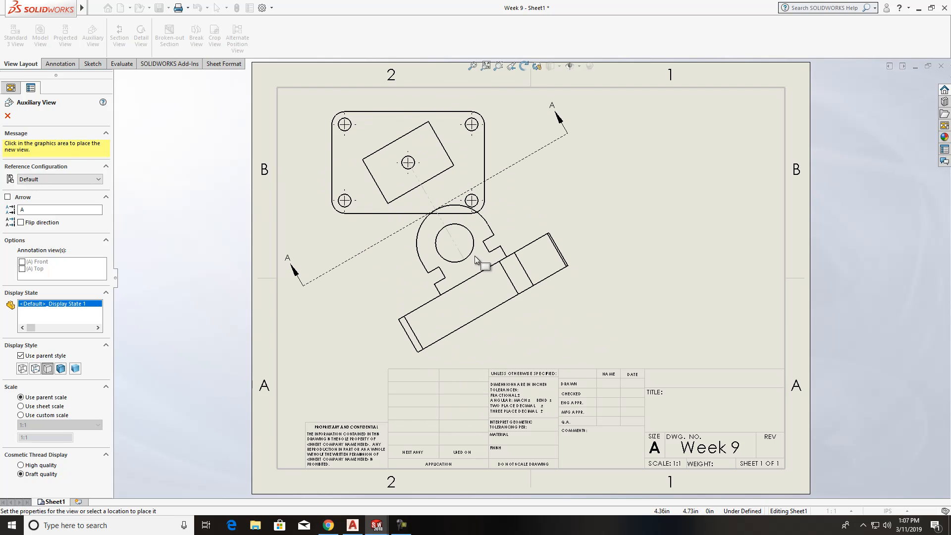
{"action": "left_click", "coordinate": [540, 246]}
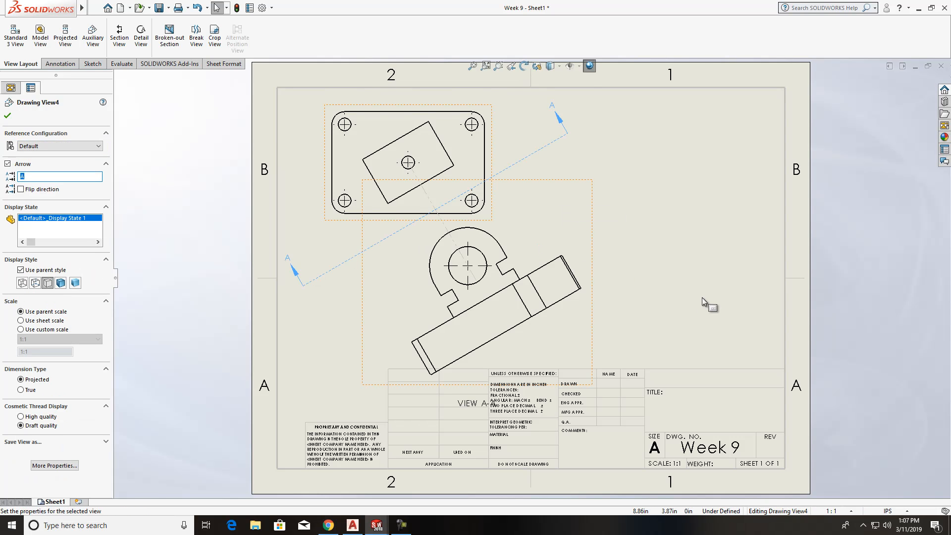
{"action": "middle_click_drag", "start_coordinate": [624, 325], "coordinate": [623, 314]}
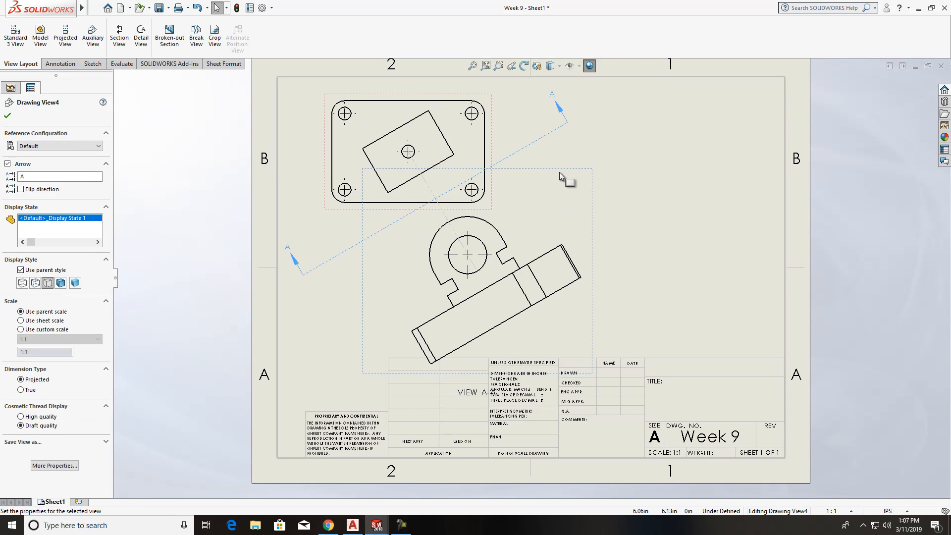
Move the base plate view closer to the sheet's upper-left corner and shift the auxiliary view up toward it.
{"action": "left_click", "coordinate": [401, 88]}
{"action": "left_click_drag", "start_coordinate": [396, 95], "coordinate": [383, 80]}
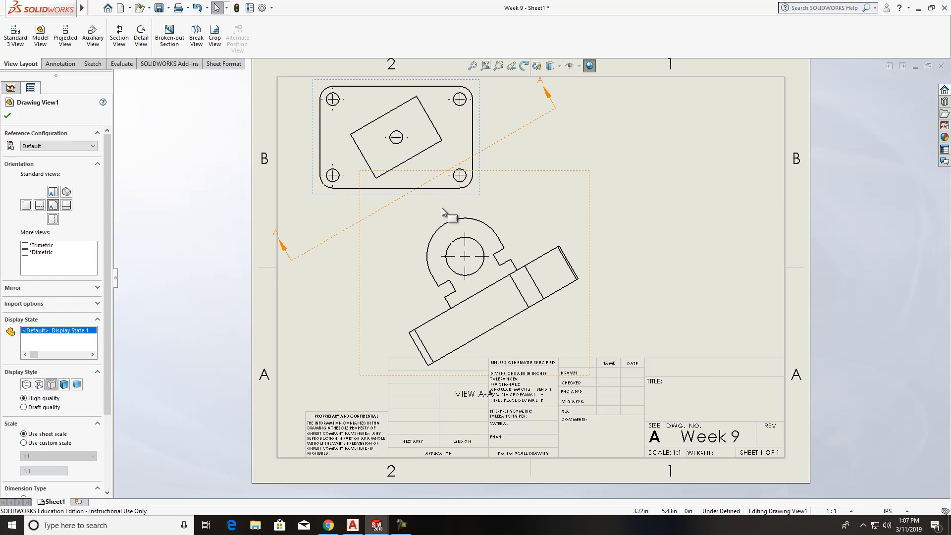
{"action": "mouse_move", "coordinate": [569, 170]}
{"action": "left_mouse_down"}
{"action": "mouse_move", "coordinate": [580, 133]}
{"action": "mouse_move", "coordinate": [588, 144]}
{"action": "left_mouse_up"}
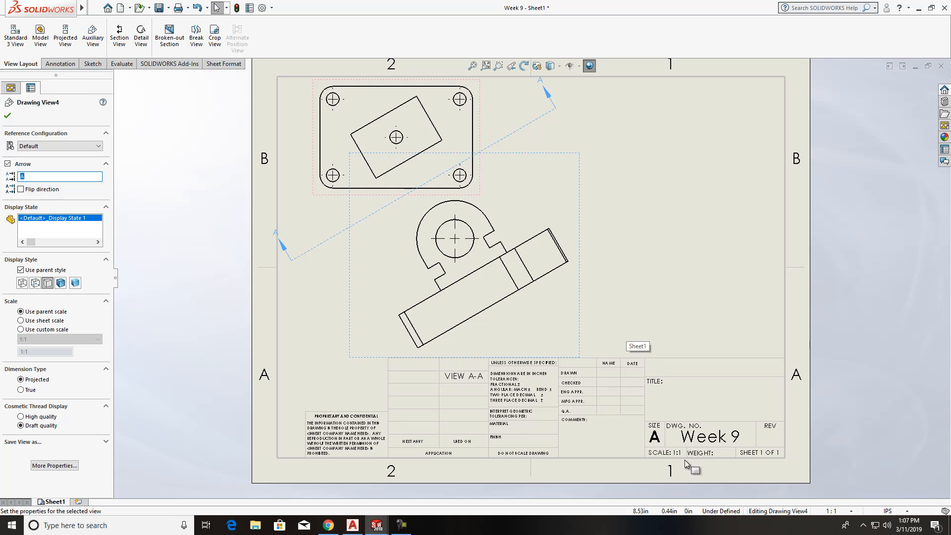
{"action": "left_click", "coordinate": [620, 243]}
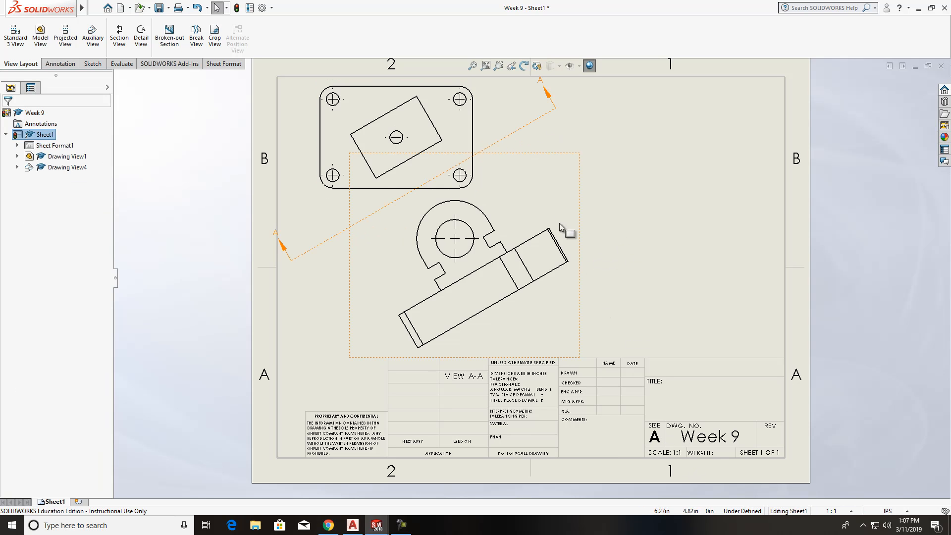
{"action": "right_click", "coordinate": [647, 177]}
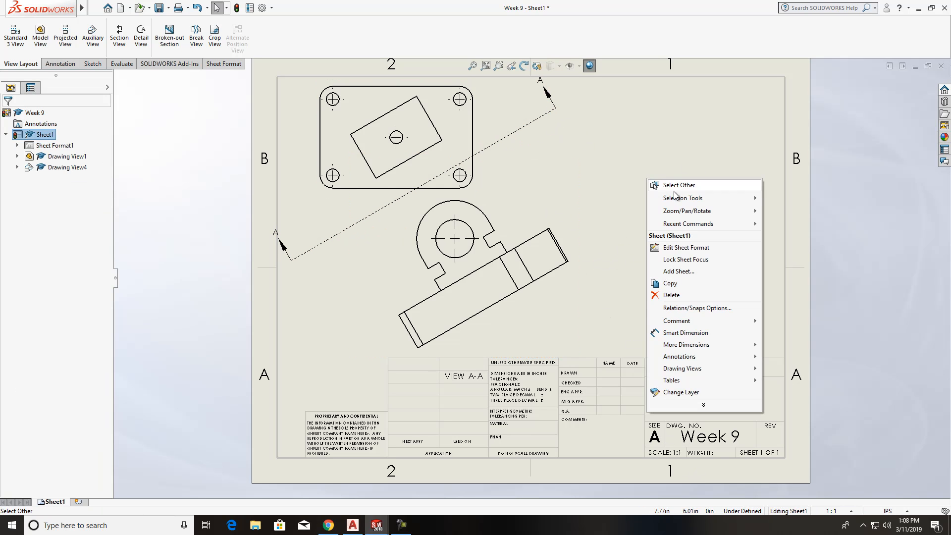
{"action": "left_click", "coordinate": [547, 123]}
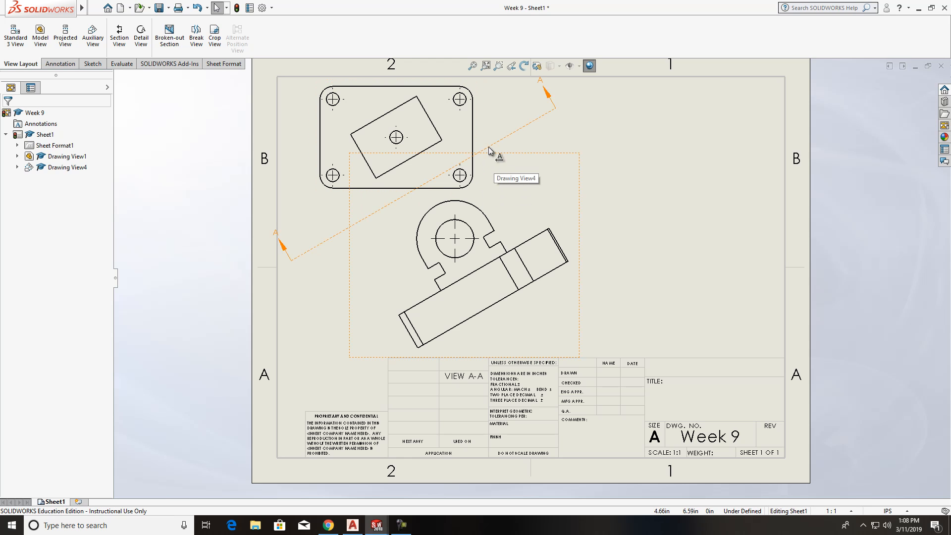
Set the display style of both the auxiliary view and the base plate view to Hidden Lines Visible.
{"action": "left_click", "coordinate": [515, 156]}
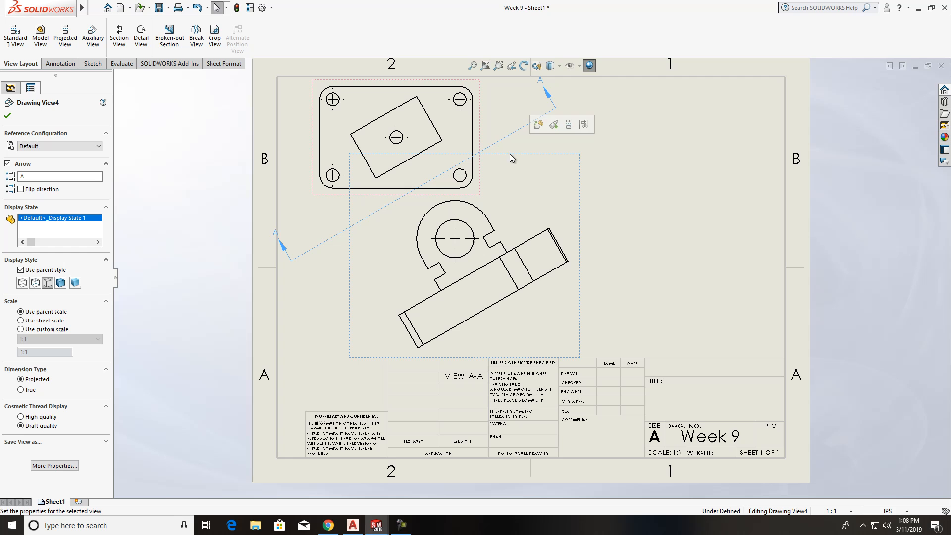
{"action": "left_click", "coordinate": [35, 283]}
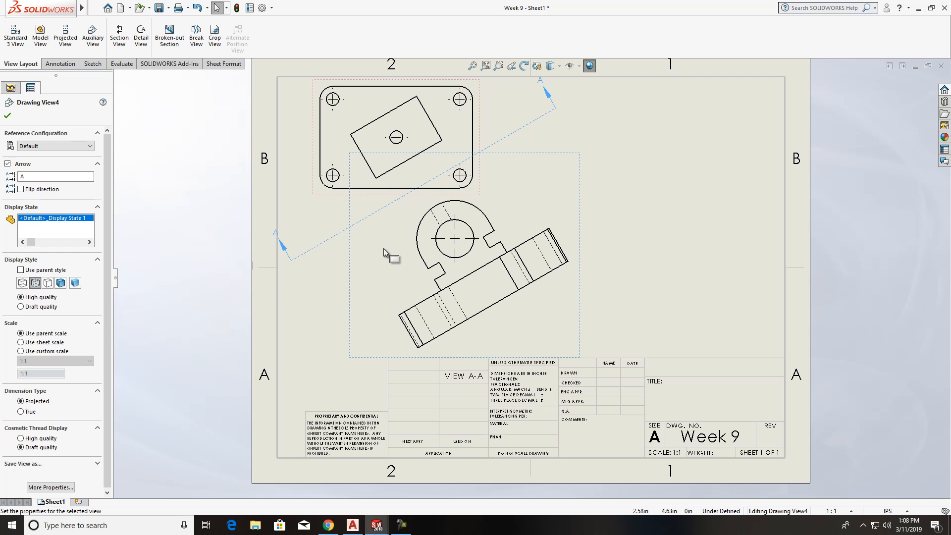
{"action": "left_click", "coordinate": [326, 293]}
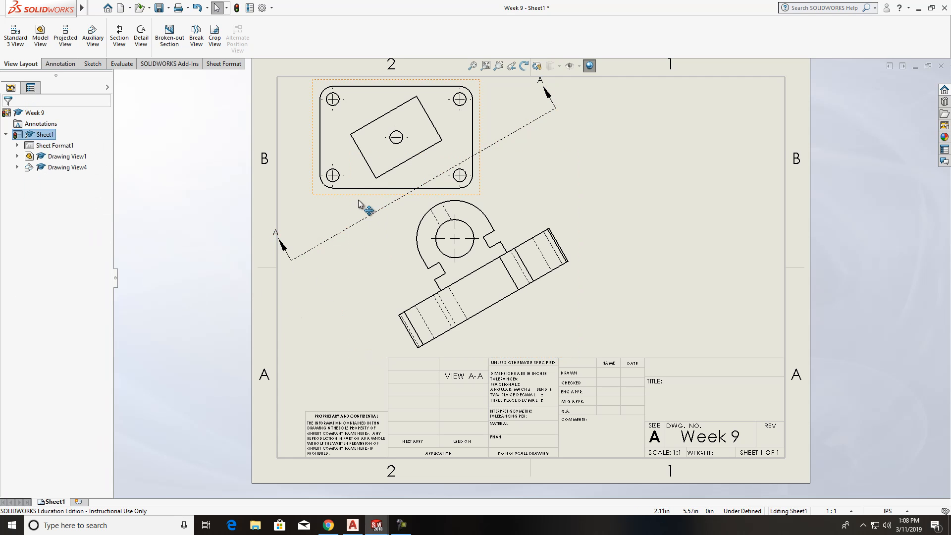
{"action": "left_click", "coordinate": [342, 197]}
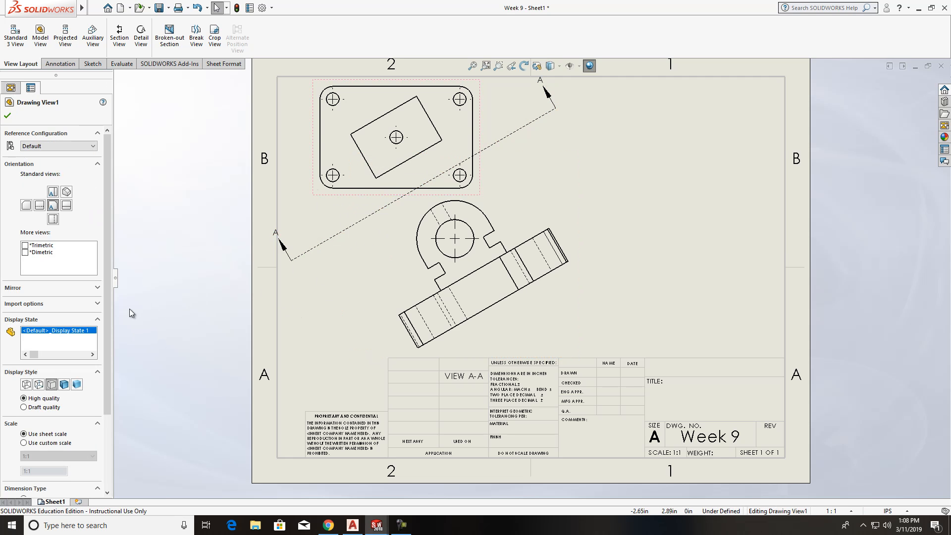
{"action": "left_click", "coordinate": [38, 384]}
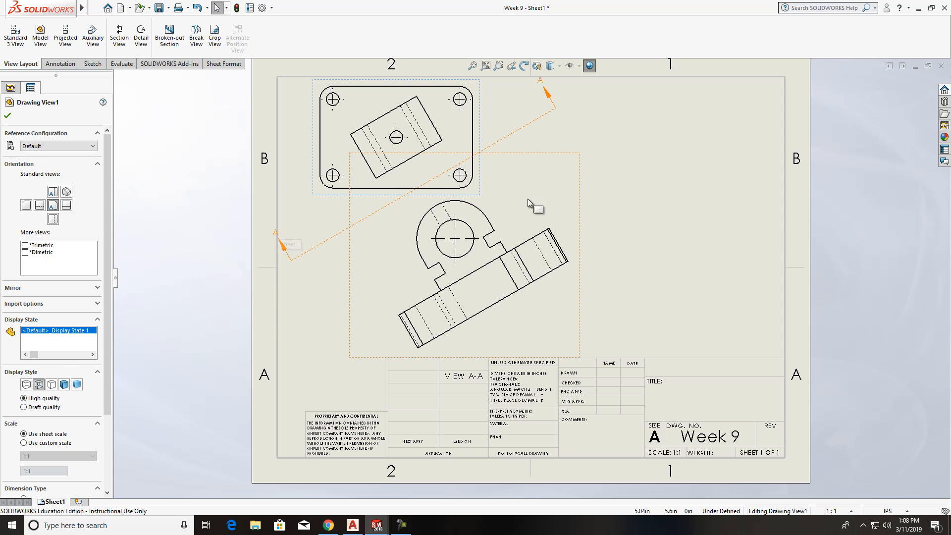
{"action": "left_click", "coordinate": [653, 177]}
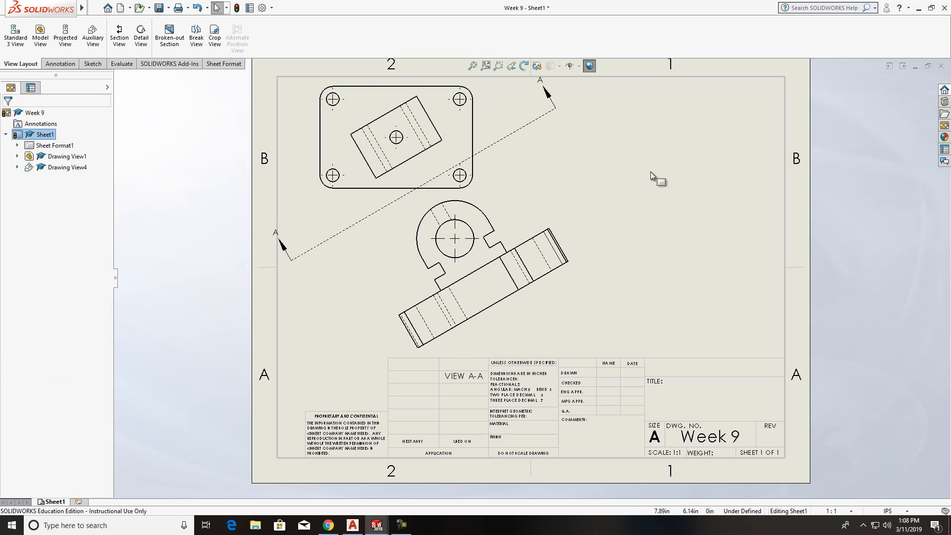
Turn off the A-A view arrow of the auxiliary view and fit the sheet to the window.
{"action": "left_click", "coordinate": [548, 117]}
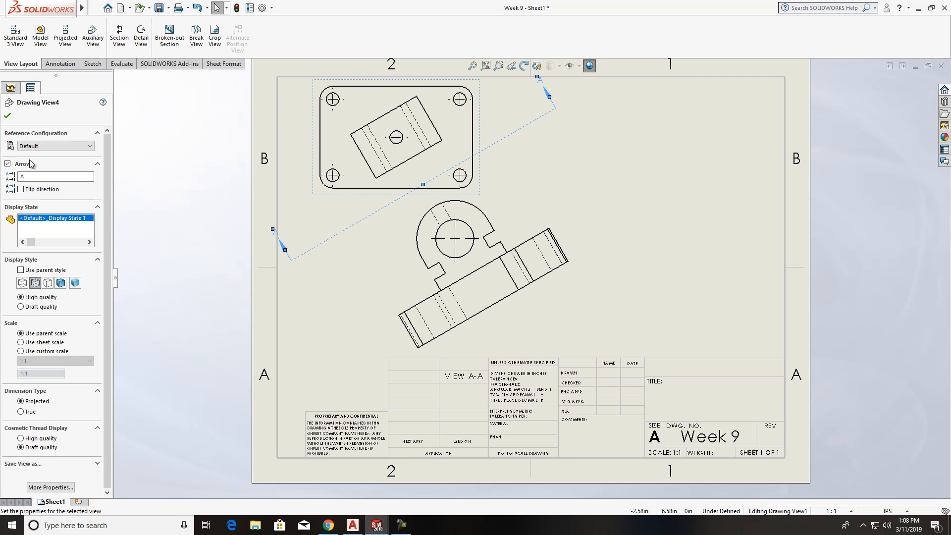
{"action": "left_click", "coordinate": [8, 164]}
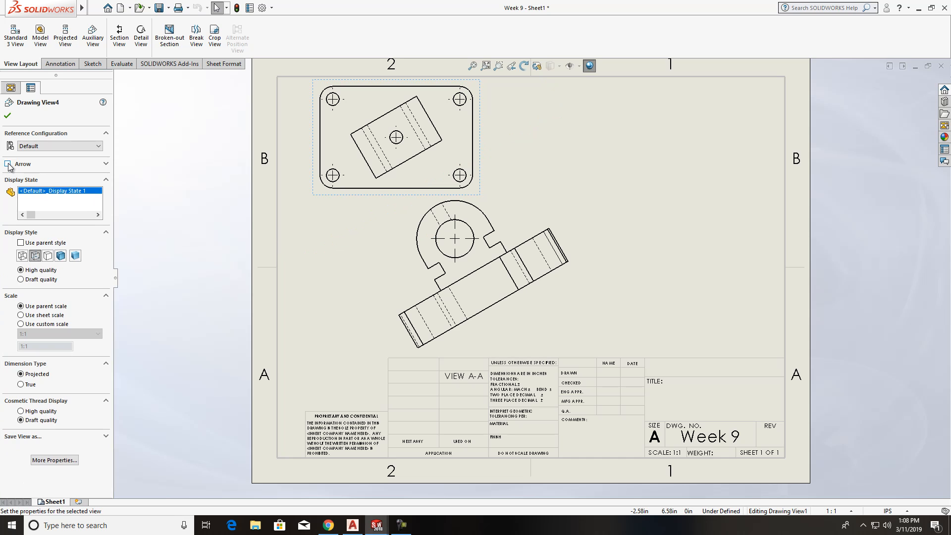
{"action": "left_click", "coordinate": [692, 194]}
{"action": "key", "text": "f"}
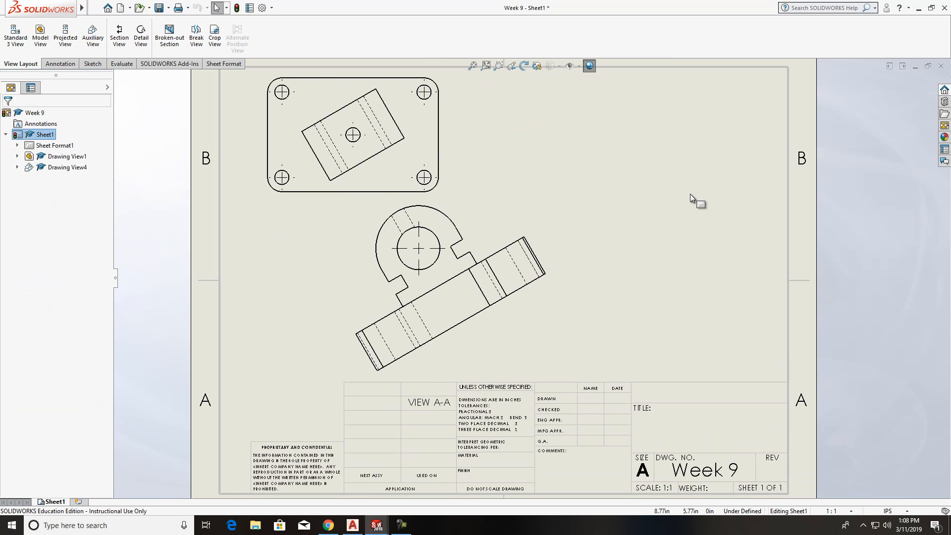